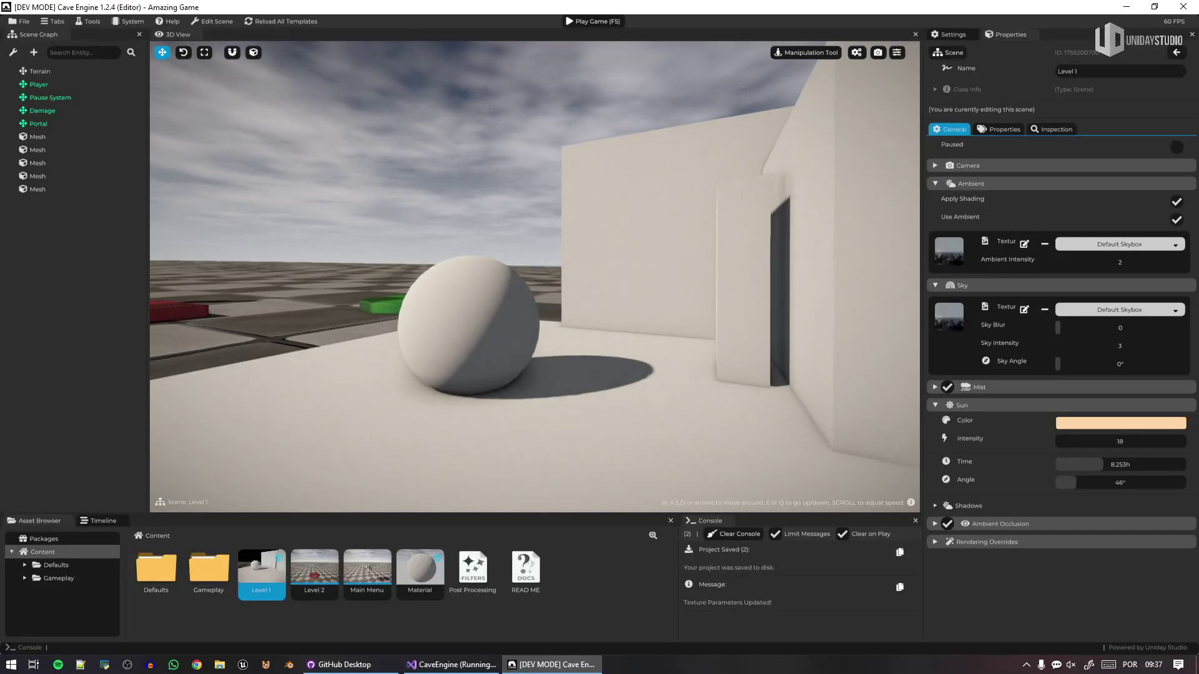
Step: Frame the sphere and the walls of Level 1 in the 3D view and maximize that view
{"action": "key", "text": "a"}
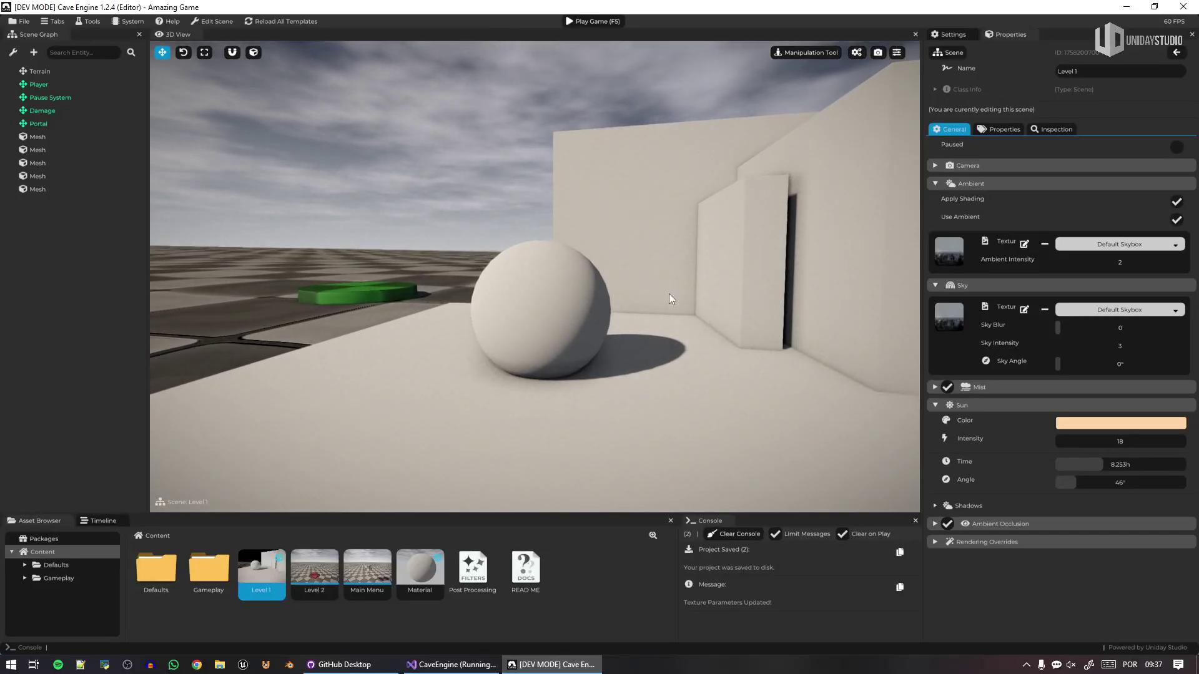
{"action": "key", "text": "w"}
{"action": "key", "text": "d"}
{"action": "key", "text": "s"}
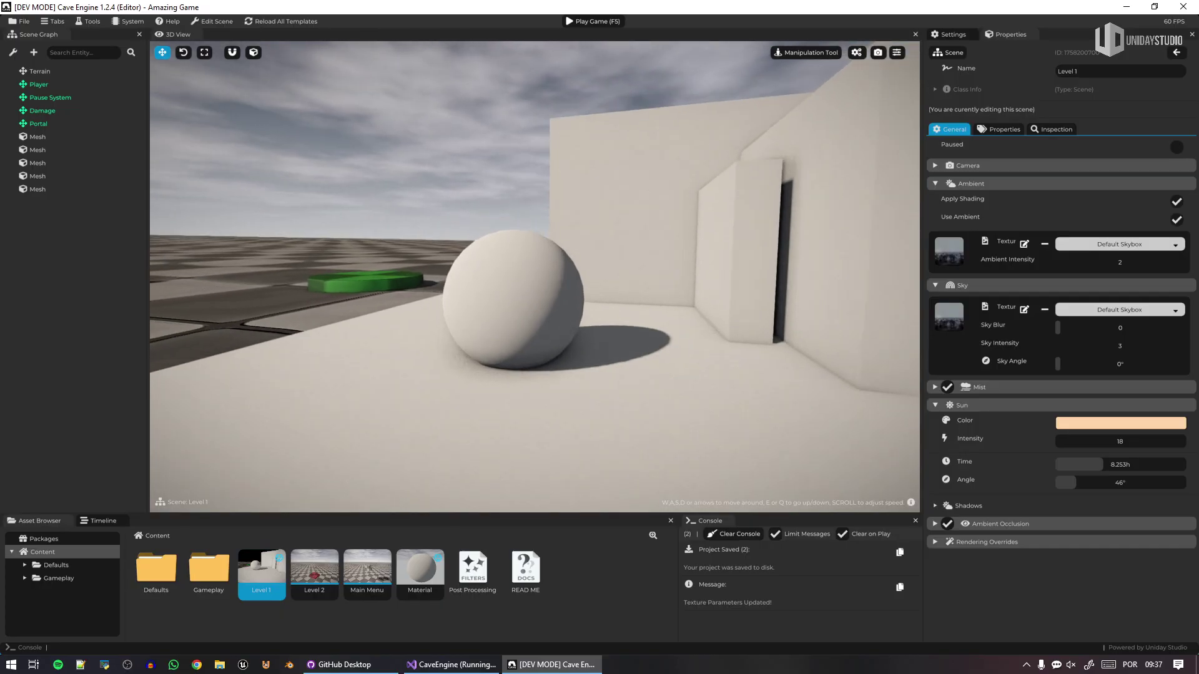
{"action": "key", "text": "s"}
{"action": "right_click_drag", "start_coordinate": [597, 351], "coordinate": [564, 312]}
{"action": "key", "text": "w"}
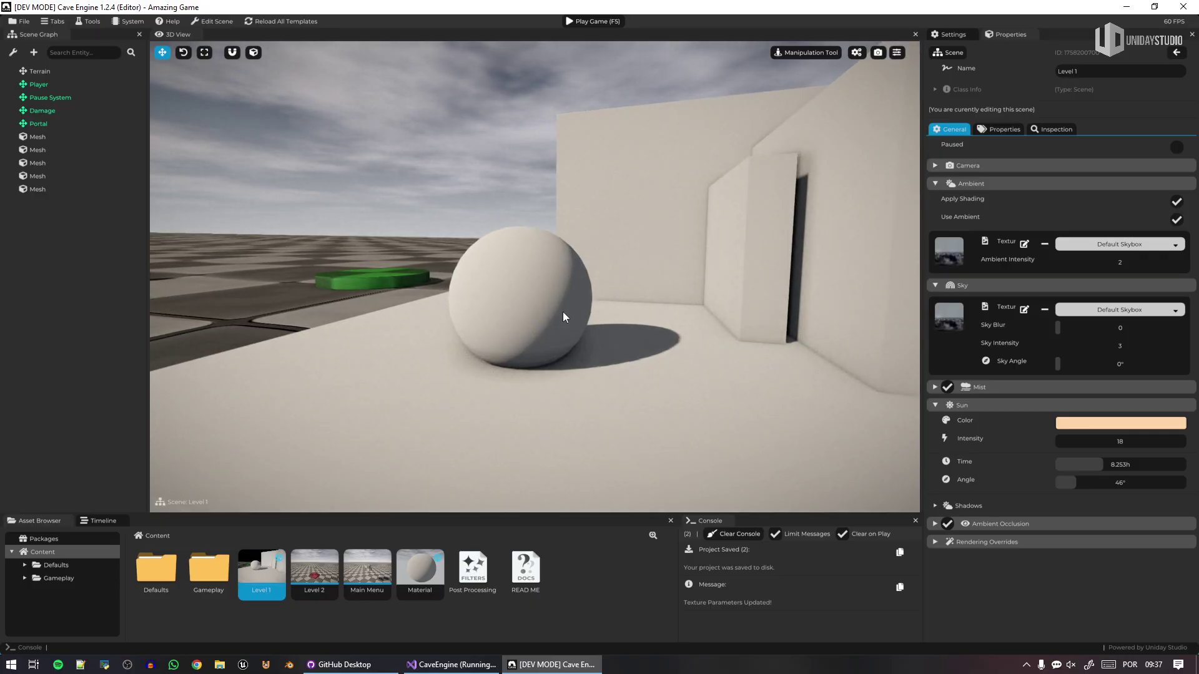
{"action": "key", "text": "ctrl+space"}
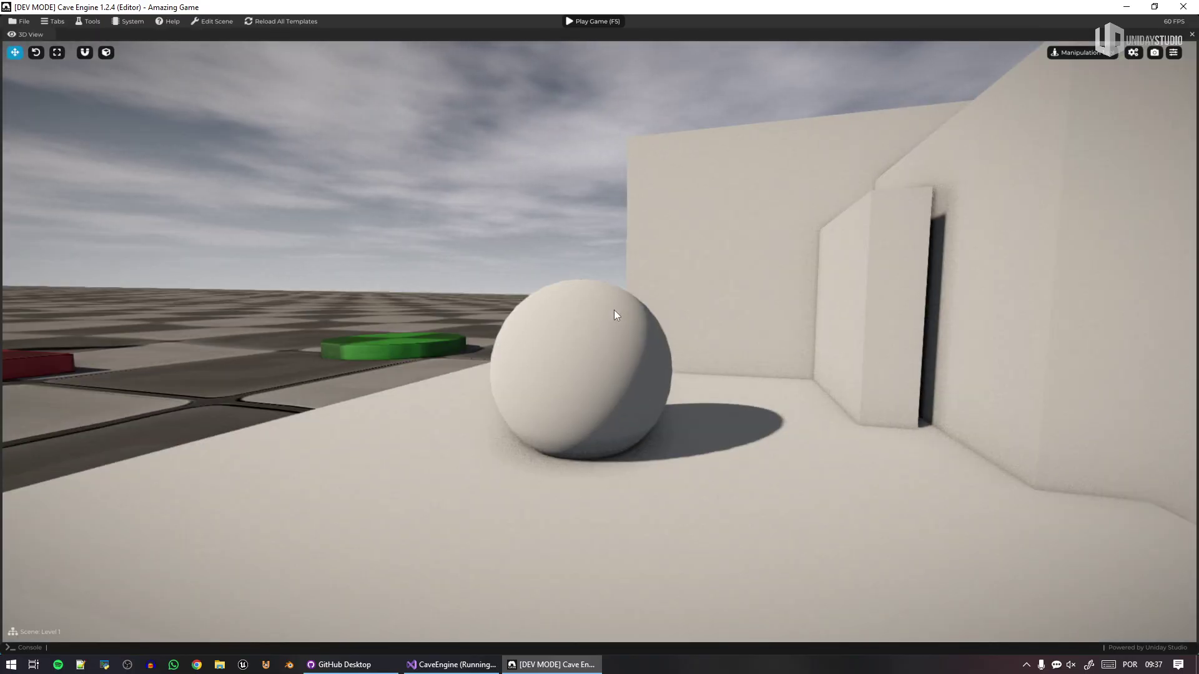
Step: Examine the sun's position in the sky and how its light falls on the sphere, floor and walls
{"action": "right_click_drag", "start_coordinate": [613, 310], "coordinate": [411, 189]}
{"action": "key", "text": "d"}
{"action": "key", "text": "q"}
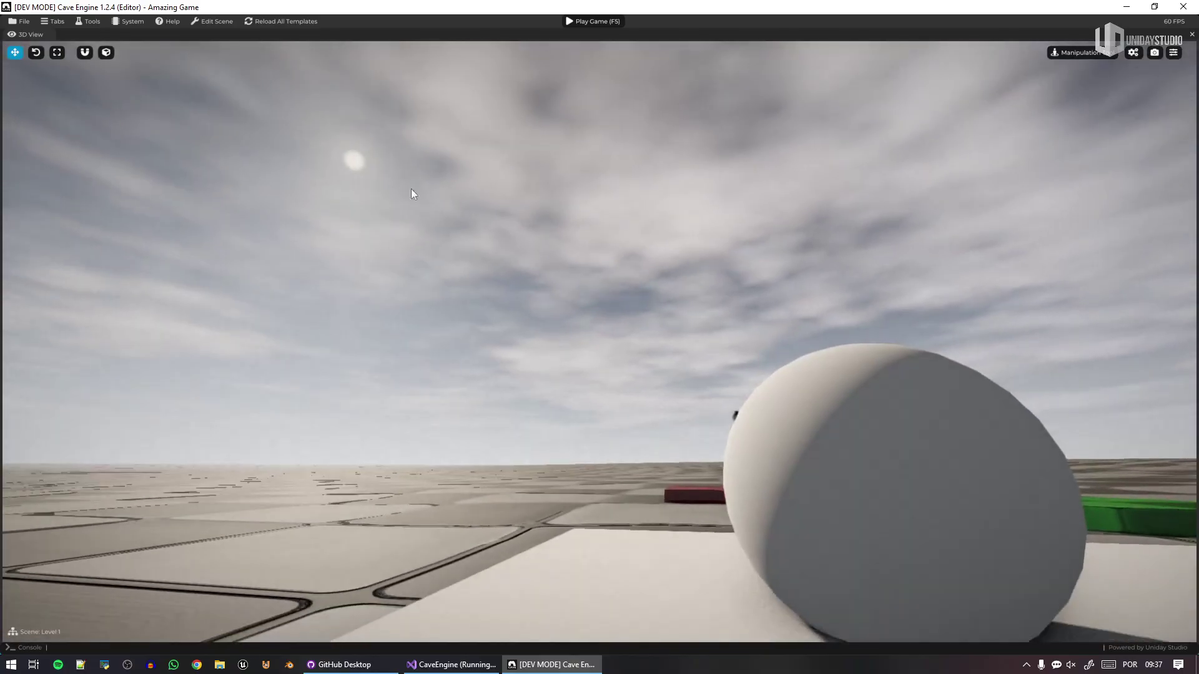
{"action": "key", "text": "s"}
{"action": "key", "text": "a"}
{"action": "right_click_drag", "start_coordinate": [654, 372], "coordinate": [1008, 553]}
{"action": "key", "text": "e"}
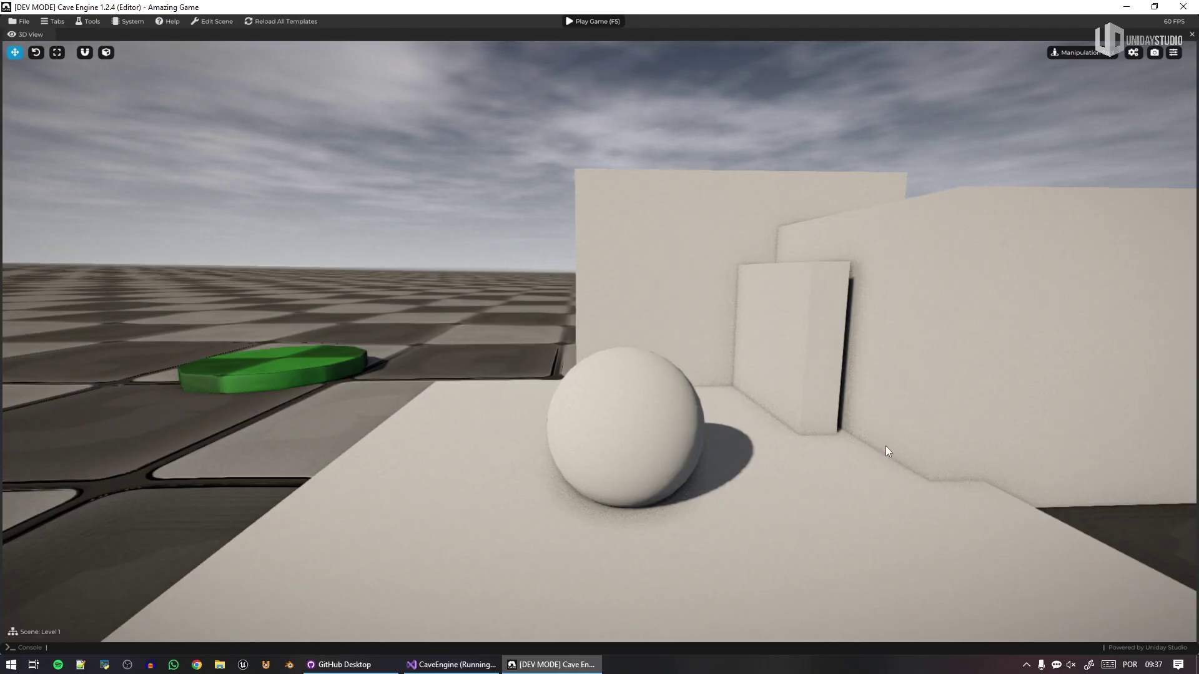
{"action": "right_click_drag", "start_coordinate": [883, 365], "coordinate": [664, 366]}
{"action": "key", "text": "s"}
{"action": "key", "text": "e"}
{"action": "key", "text": "d"}
{"action": "key", "text": "w"}
{"action": "key", "text": "s"}
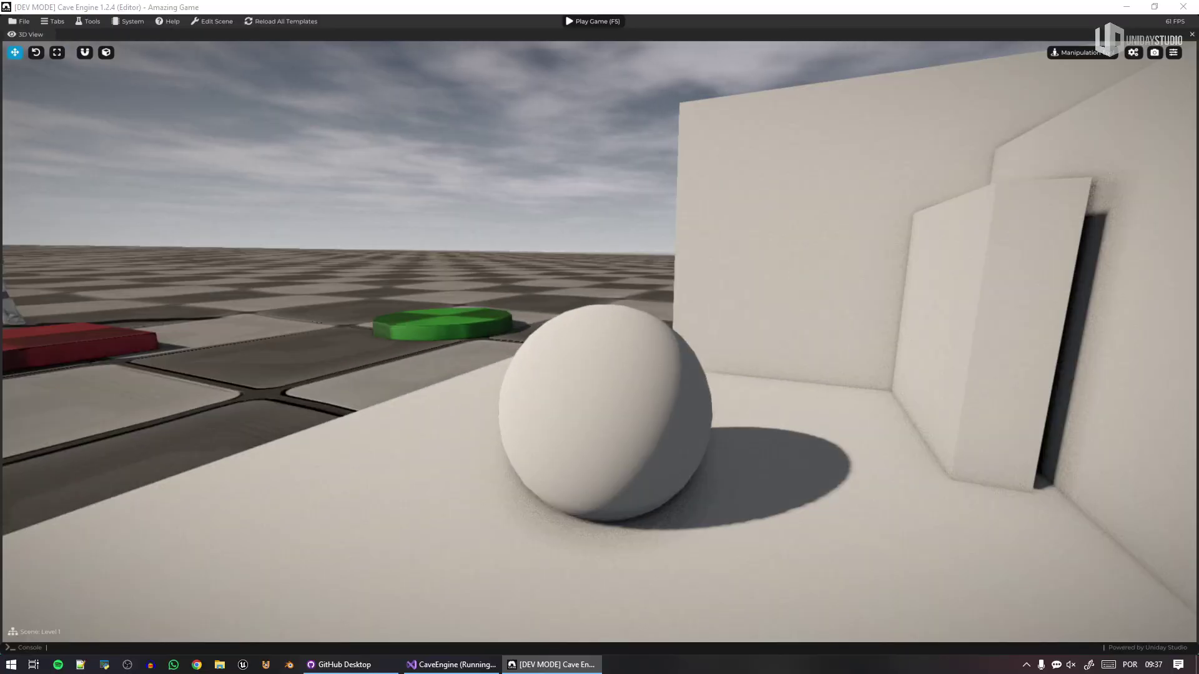
Step: Draw red annotation arrows showing the sunlight's direction towards the sphere, the back wall and the floor
{"action": "mouse_move", "coordinate": [410, 298]}
{"action": "left_mouse_down"}
{"action": "mouse_move", "coordinate": [510, 357]}
{"action": "mouse_move", "coordinate": [487, 368]}
{"action": "left_mouse_up"}
{"action": "mouse_move", "coordinate": [342, 157]}
{"action": "left_mouse_down"}
{"action": "mouse_move", "coordinate": [545, 291]}
{"action": "mouse_move", "coordinate": [535, 317]}
{"action": "left_mouse_up"}
{"action": "mouse_move", "coordinate": [612, 116]}
{"action": "left_mouse_down"}
{"action": "mouse_move", "coordinate": [752, 217]}
{"action": "mouse_move", "coordinate": [708, 203]}
{"action": "left_mouse_up"}
{"action": "mouse_move", "coordinate": [174, 410]}
{"action": "left_mouse_down"}
{"action": "mouse_move", "coordinate": [361, 535]}
{"action": "mouse_move", "coordinate": [318, 535]}
{"action": "left_mouse_up"}
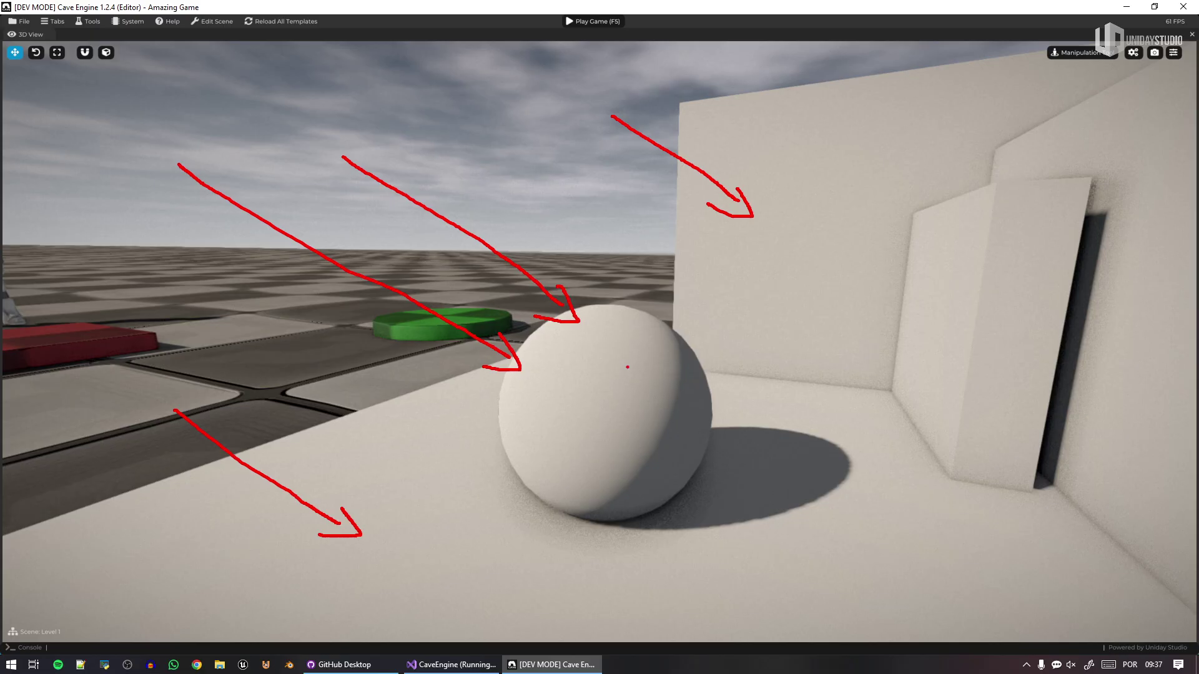
Step: Mark the sphere's lit side and an outward arrow on its upper surface, undoing the extra strokes across the sphere and shadow
{"action": "mouse_move", "coordinate": [511, 381]}
{"action": "left_mouse_down"}
{"action": "mouse_move", "coordinate": [506, 400]}
{"action": "mouse_move", "coordinate": [529, 344]}
{"action": "left_mouse_up"}
{"action": "left_click_drag", "start_coordinate": [408, 321], "coordinate": [511, 359]}
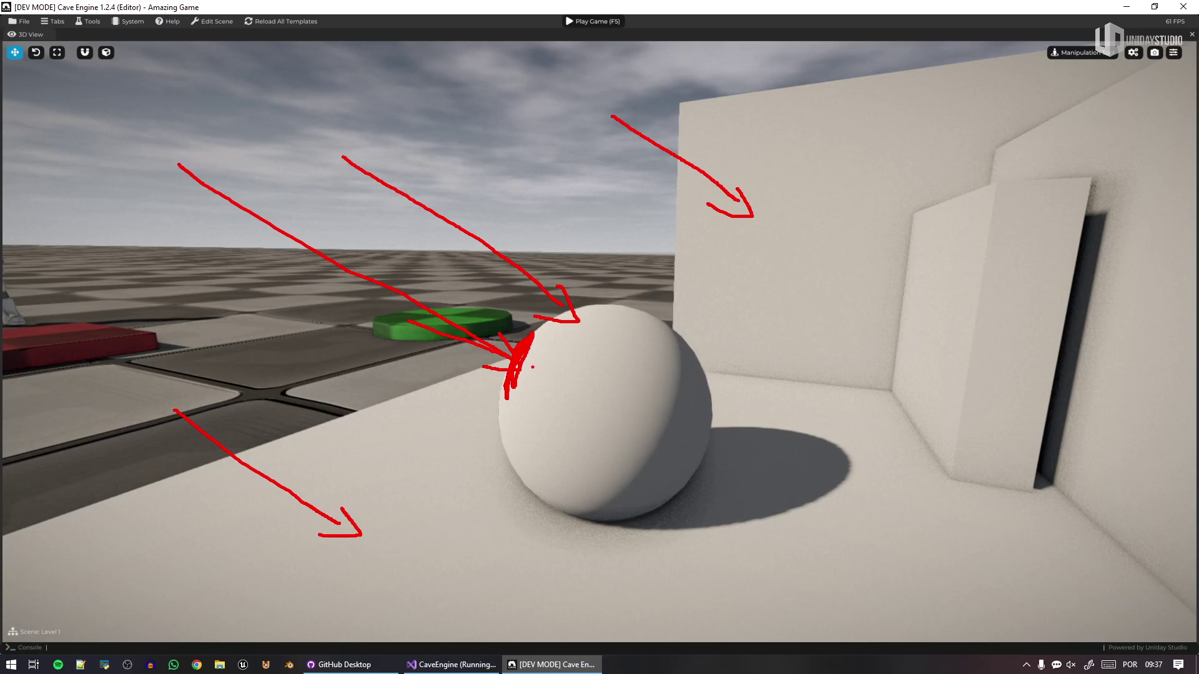
{"action": "key", "text": "ctrl+z"}
{"action": "mouse_move", "coordinate": [642, 310]}
{"action": "left_mouse_down"}
{"action": "mouse_move", "coordinate": [634, 324]}
{"action": "mouse_move", "coordinate": [650, 263]}
{"action": "left_mouse_up"}
{"action": "left_click_drag", "start_coordinate": [579, 387], "coordinate": [665, 422]}
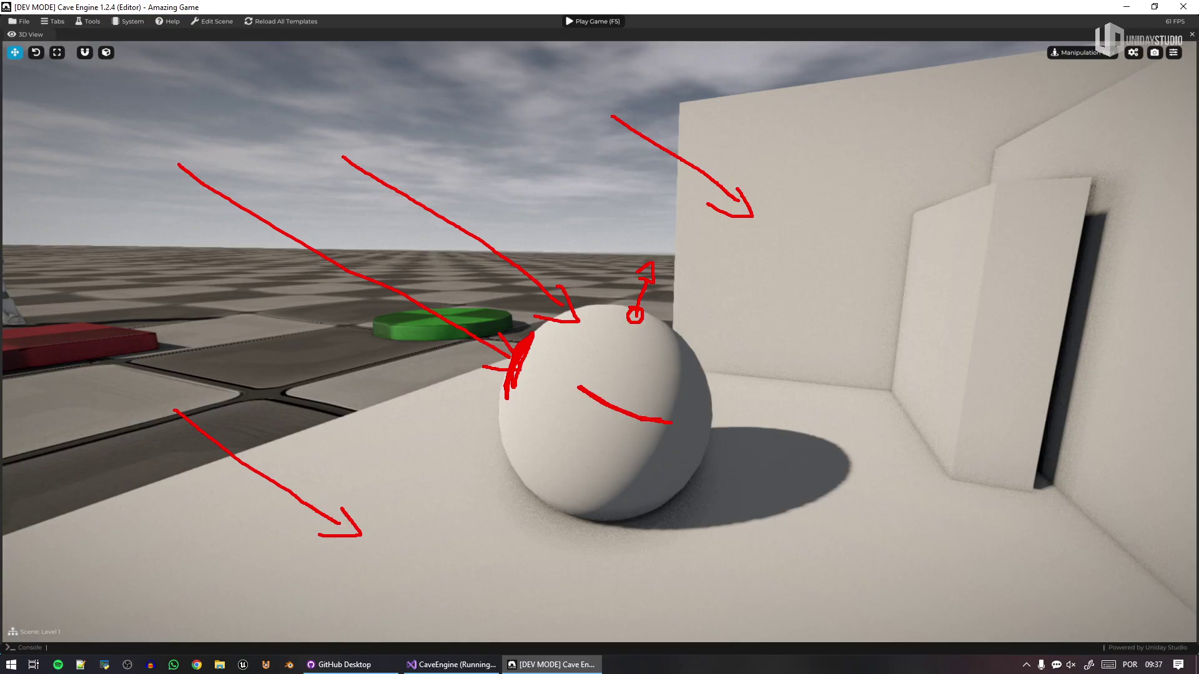
{"action": "left_click_drag", "start_coordinate": [574, 386], "coordinate": [598, 403]}
{"action": "mouse_move", "coordinate": [705, 411]}
{"action": "left_mouse_down"}
{"action": "mouse_move", "coordinate": [710, 432]}
{"action": "mouse_move", "coordinate": [712, 423]}
{"action": "left_mouse_up"}
{"action": "key", "text": "ctrl+z"}
{"action": "key", "text": "ctrl+z"}
{"action": "left_click_drag", "start_coordinate": [759, 467], "coordinate": [778, 472]}
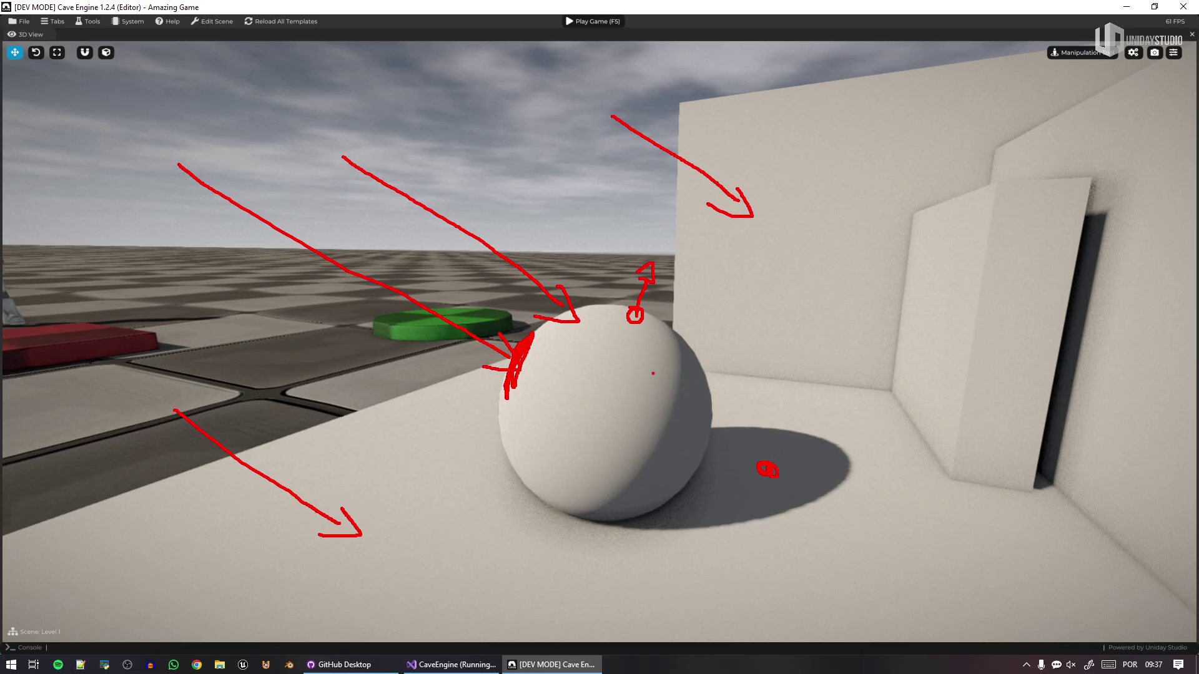
{"action": "key", "text": "ctrl+z"}
Step: Trace the outlines of the shadows cast by the sphere and the pillar in red, and clear all annotations
{"action": "left_click_drag", "start_coordinate": [637, 314], "coordinate": [849, 448]}
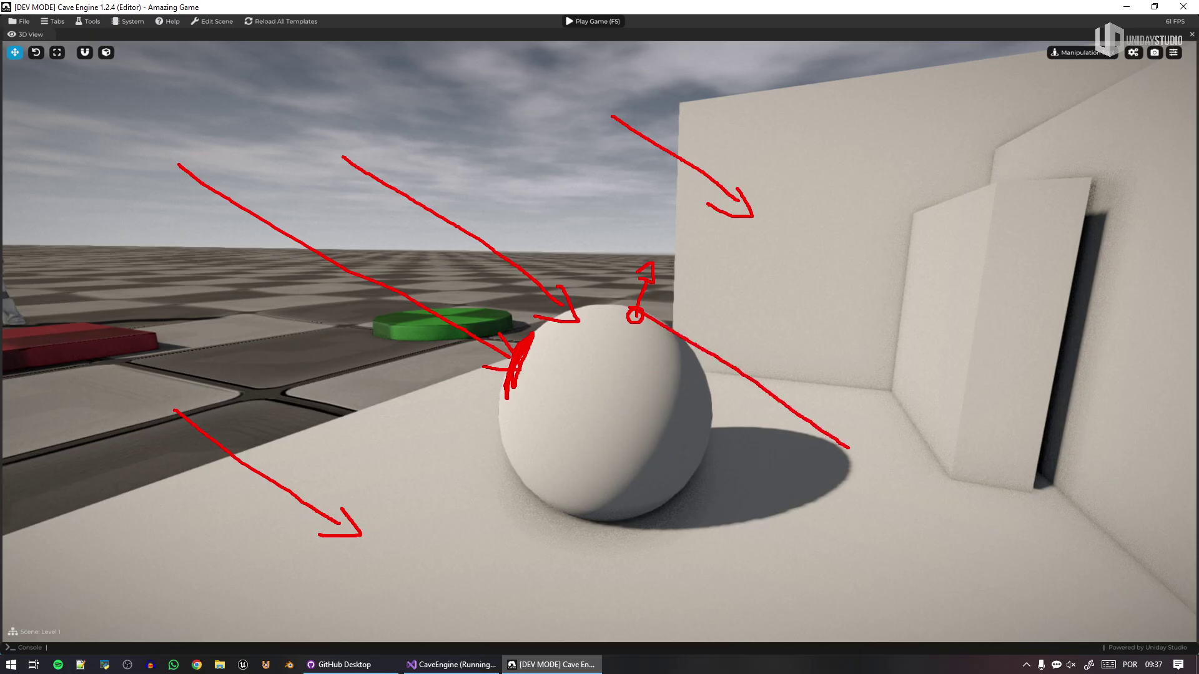
{"action": "left_click_drag", "start_coordinate": [585, 432], "coordinate": [785, 507]}
{"action": "mouse_move", "coordinate": [849, 448]}
{"action": "left_mouse_down"}
{"action": "mouse_move", "coordinate": [799, 509]}
{"action": "mouse_move", "coordinate": [625, 523]}
{"action": "left_mouse_up"}
{"action": "mouse_move", "coordinate": [1076, 214]}
{"action": "left_mouse_down"}
{"action": "mouse_move", "coordinate": [1116, 217]}
{"action": "mouse_move", "coordinate": [1056, 487]}
{"action": "left_mouse_up"}
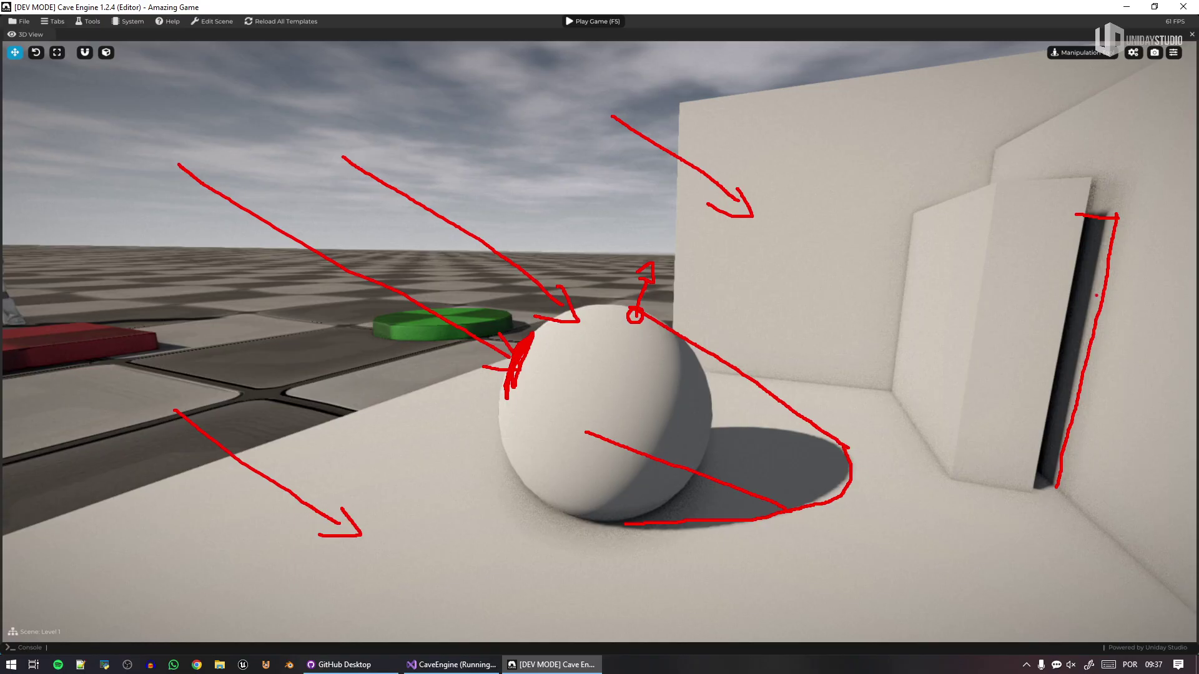
{"action": "left_click_drag", "start_coordinate": [1085, 285], "coordinate": [1088, 287]}
{"action": "mouse_move", "coordinate": [788, 462]}
{"action": "left_mouse_down"}
{"action": "mouse_move", "coordinate": [800, 470]}
{"action": "mouse_move", "coordinate": [792, 463]}
{"action": "left_mouse_up"}
{"action": "key", "text": "Escape"}
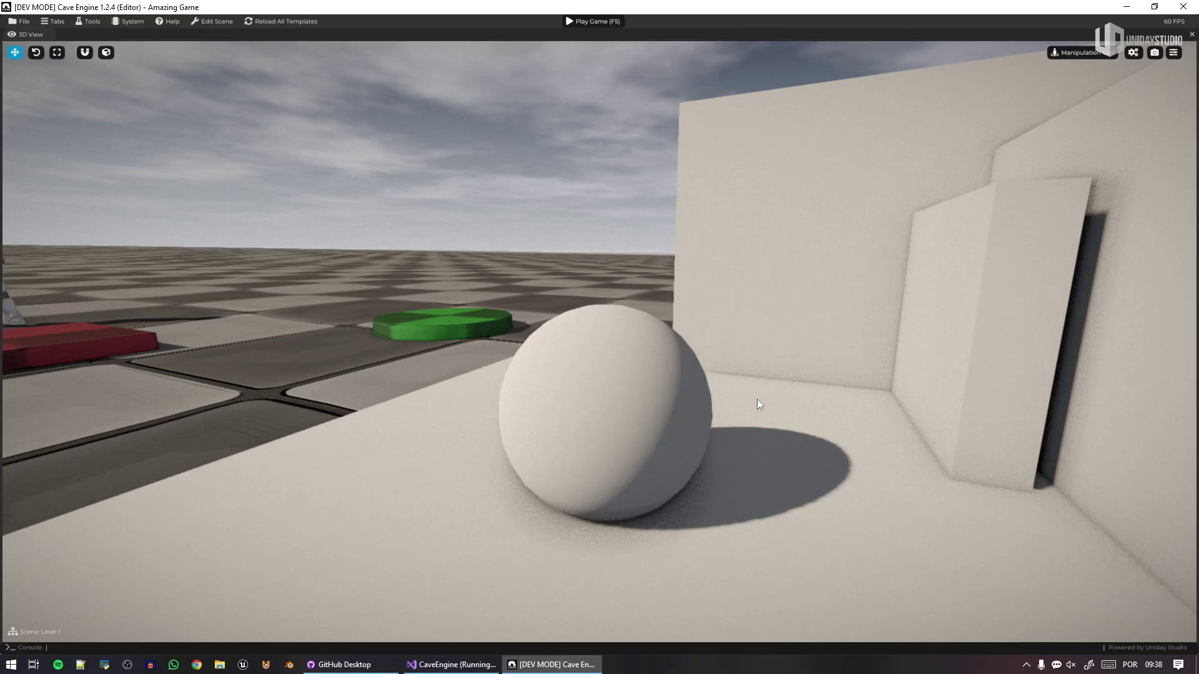
Step: Examine the sun, the sky and the shaded side of the sphere from several viewpoints
{"action": "middle_click_drag", "start_coordinate": [736, 412], "coordinate": [642, 374]}
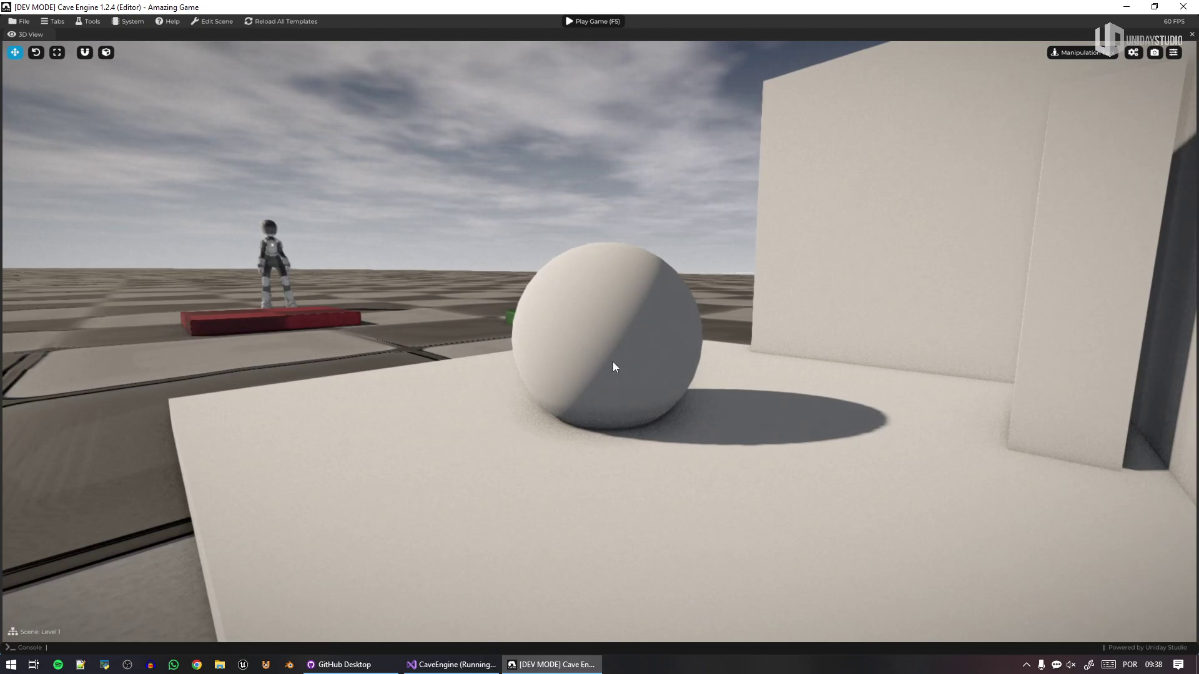
{"action": "right_click_drag", "start_coordinate": [613, 362], "coordinate": [406, 247]}
{"action": "key", "text": "s"}
{"action": "key", "text": "a"}
{"action": "key", "text": "e"}
{"action": "key", "text": "d"}
{"action": "key", "text": "w"}
{"action": "key", "text": "a"}
{"action": "key", "text": "q"}
{"action": "key", "text": "w"}
{"action": "key", "text": "e"}
{"action": "key", "text": "w"}
{"action": "key", "text": "d"}
{"action": "key", "text": "s"}
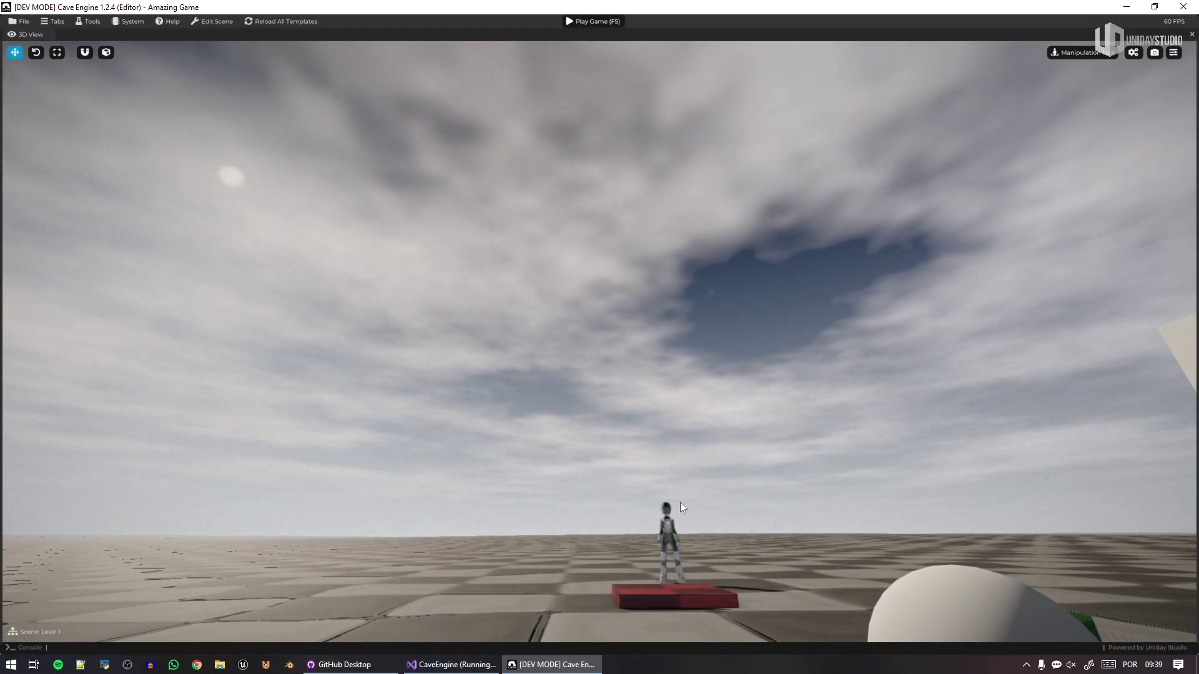
{"action": "right_click_drag", "start_coordinate": [680, 503], "coordinate": [755, 542]}
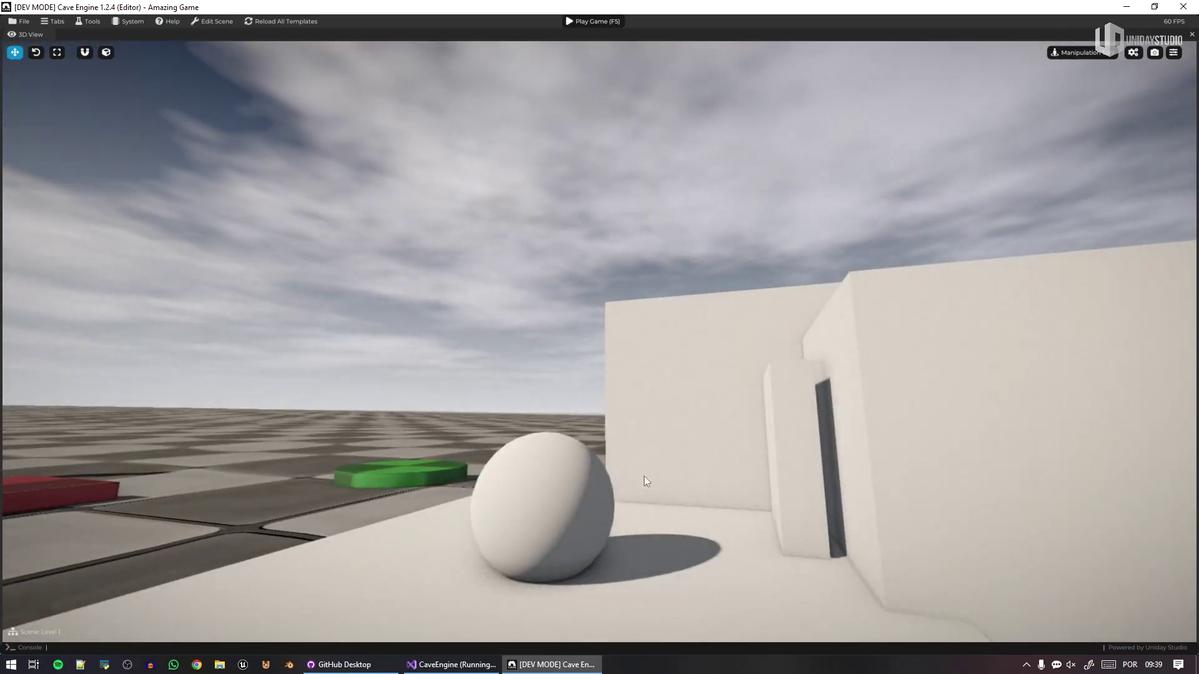
{"action": "mouse_move", "coordinate": [644, 476]}
{"action": "right_mouse_down"}
{"action": "mouse_move", "coordinate": [643, 462]}
{"action": "mouse_move", "coordinate": [652, 480]}
{"action": "right_mouse_up"}
{"action": "key", "text": "d"}
{"action": "key", "text": "s"}
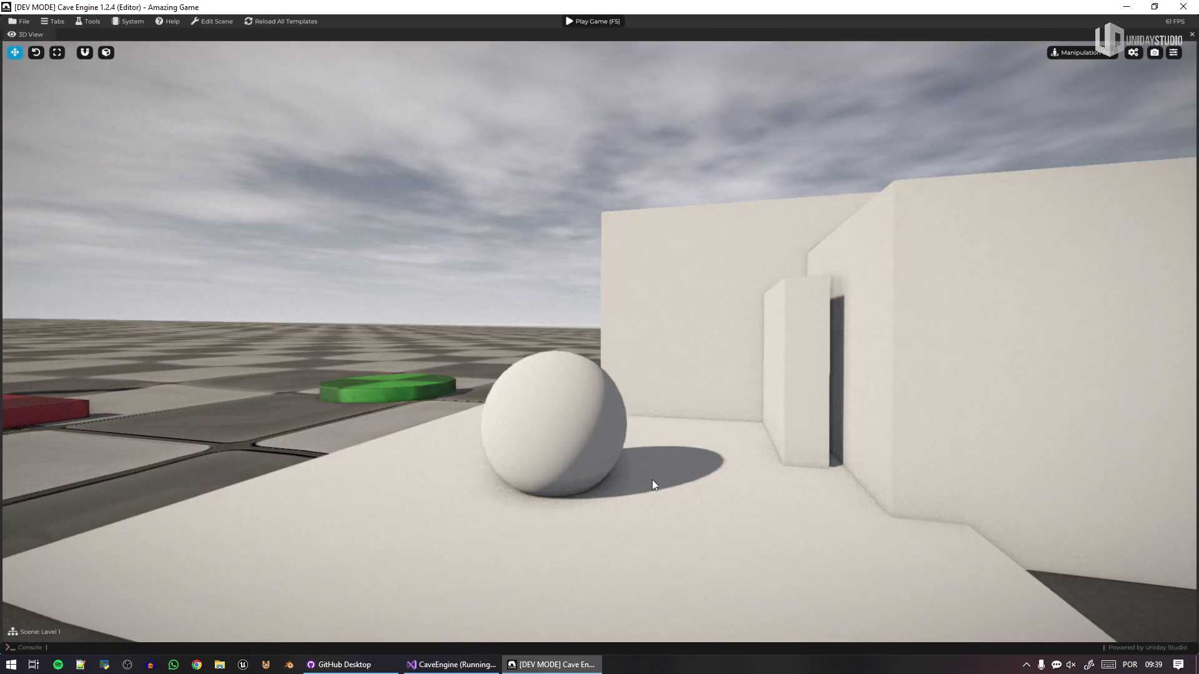
Step: Sketch red light paths bouncing off the back wall and pillar into the sphere's shadow, and clear the annotations
{"action": "key", "text": "w"}
{"action": "right_click_drag", "start_coordinate": [652, 480], "coordinate": [867, 314]}
{"action": "key", "text": "s"}
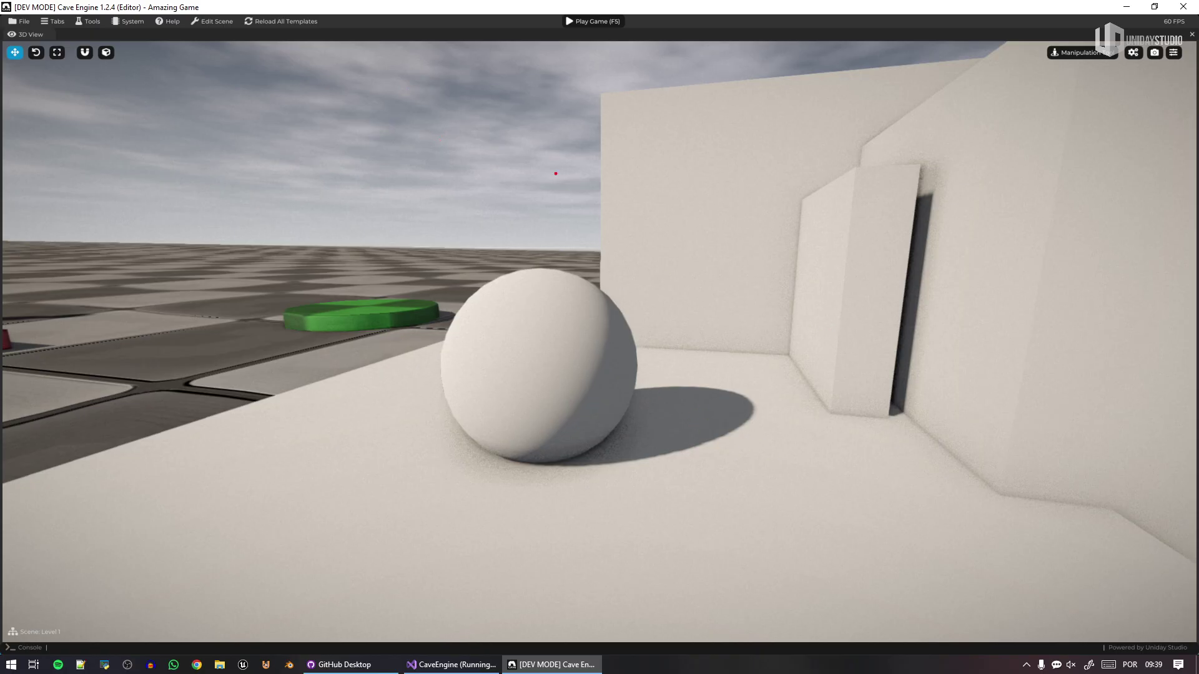
{"action": "mouse_move", "coordinate": [552, 145]}
{"action": "left_mouse_down"}
{"action": "mouse_move", "coordinate": [813, 279]}
{"action": "mouse_move", "coordinate": [732, 356]}
{"action": "mouse_move", "coordinate": [697, 402]}
{"action": "mouse_move", "coordinate": [711, 410]}
{"action": "left_mouse_up"}
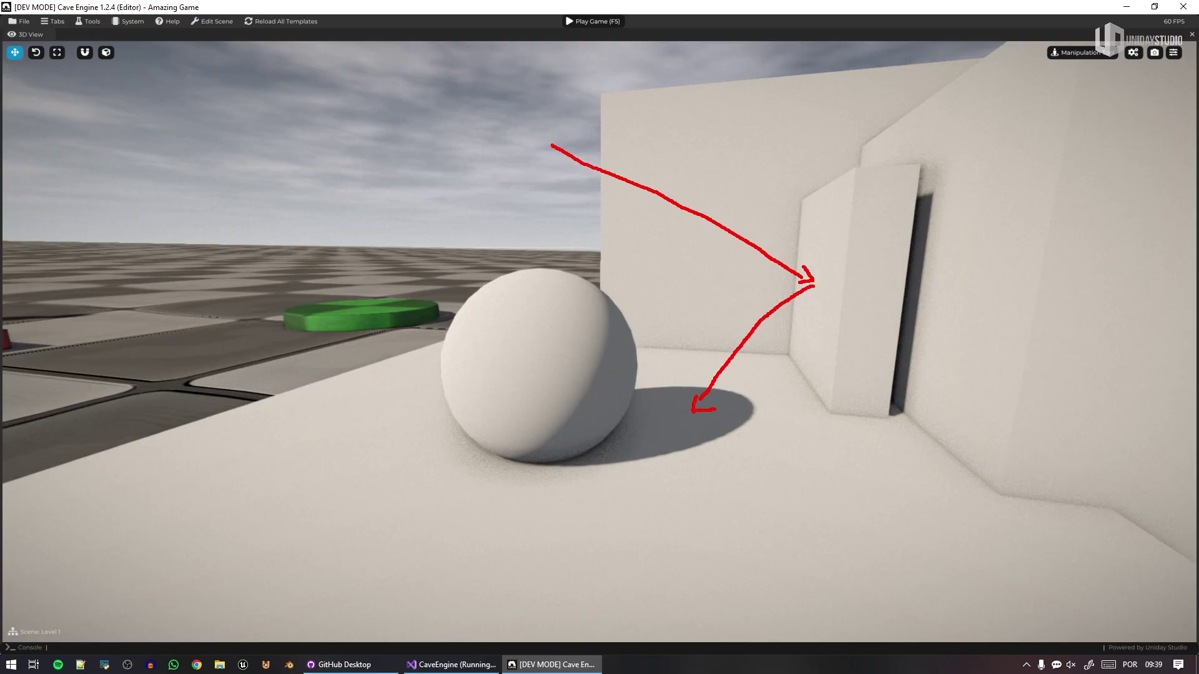
{"action": "mouse_move", "coordinate": [551, 216]}
{"action": "left_mouse_down"}
{"action": "mouse_move", "coordinate": [650, 262]}
{"action": "mouse_move", "coordinate": [654, 248]}
{"action": "mouse_move", "coordinate": [691, 383]}
{"action": "left_mouse_up"}
{"action": "mouse_move", "coordinate": [659, 257]}
{"action": "left_mouse_down"}
{"action": "mouse_move", "coordinate": [788, 220]}
{"action": "mouse_move", "coordinate": [815, 233]}
{"action": "mouse_move", "coordinate": [698, 397]}
{"action": "left_mouse_up"}
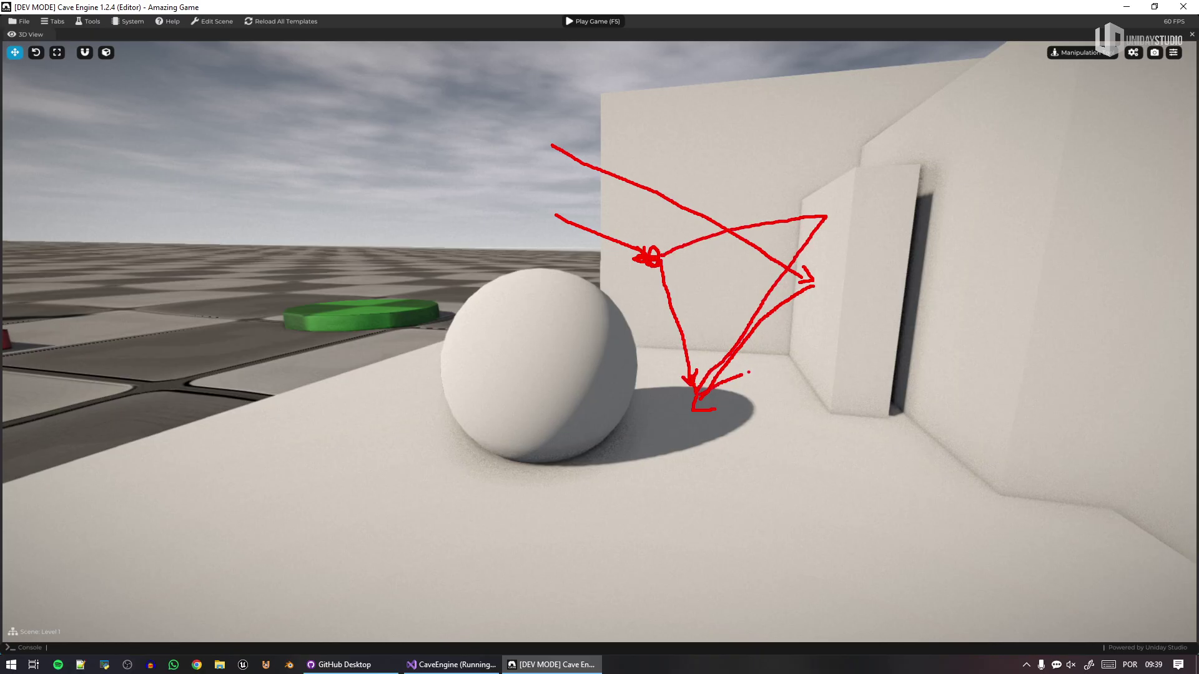
{"action": "key", "text": "ctrl+z"}
{"action": "key", "text": "Escape"}
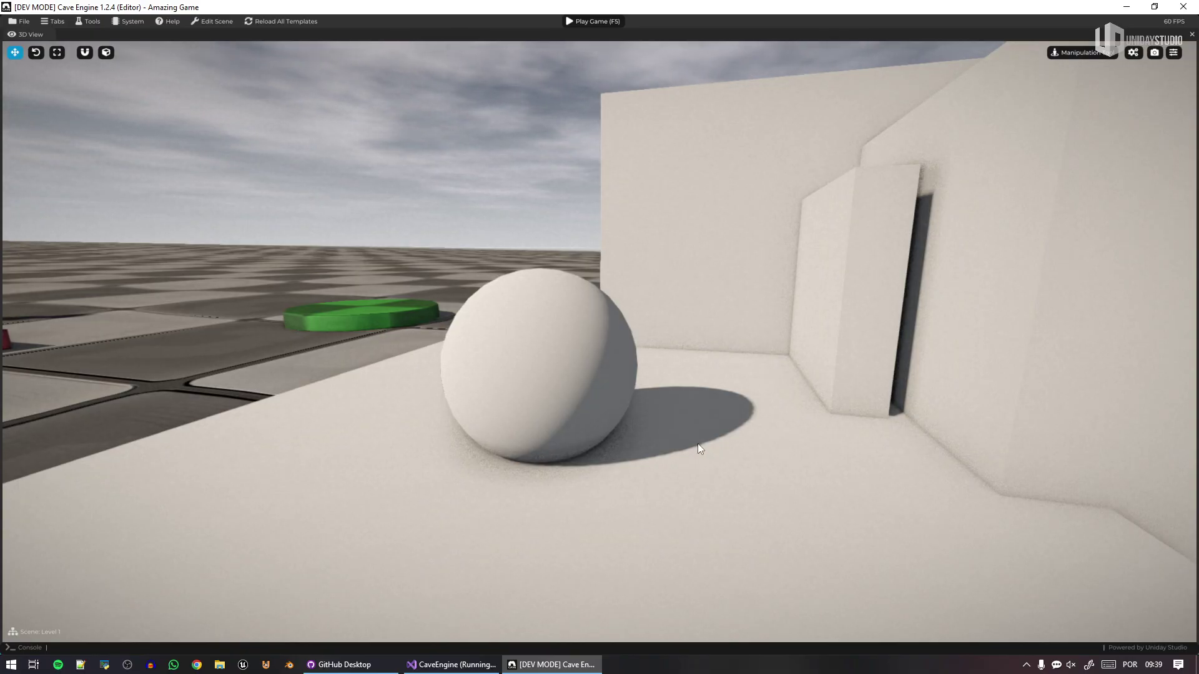
Step: Circle one point inside the sphere's shadow and one at its contact with the floor, and clear the annotations
{"action": "mouse_move", "coordinate": [695, 442]}
{"action": "right_mouse_down"}
{"action": "mouse_move", "coordinate": [645, 397]}
{"action": "mouse_move", "coordinate": [695, 441]}
{"action": "right_mouse_up"}
{"action": "key", "text": "d"}
{"action": "key", "text": "a"}
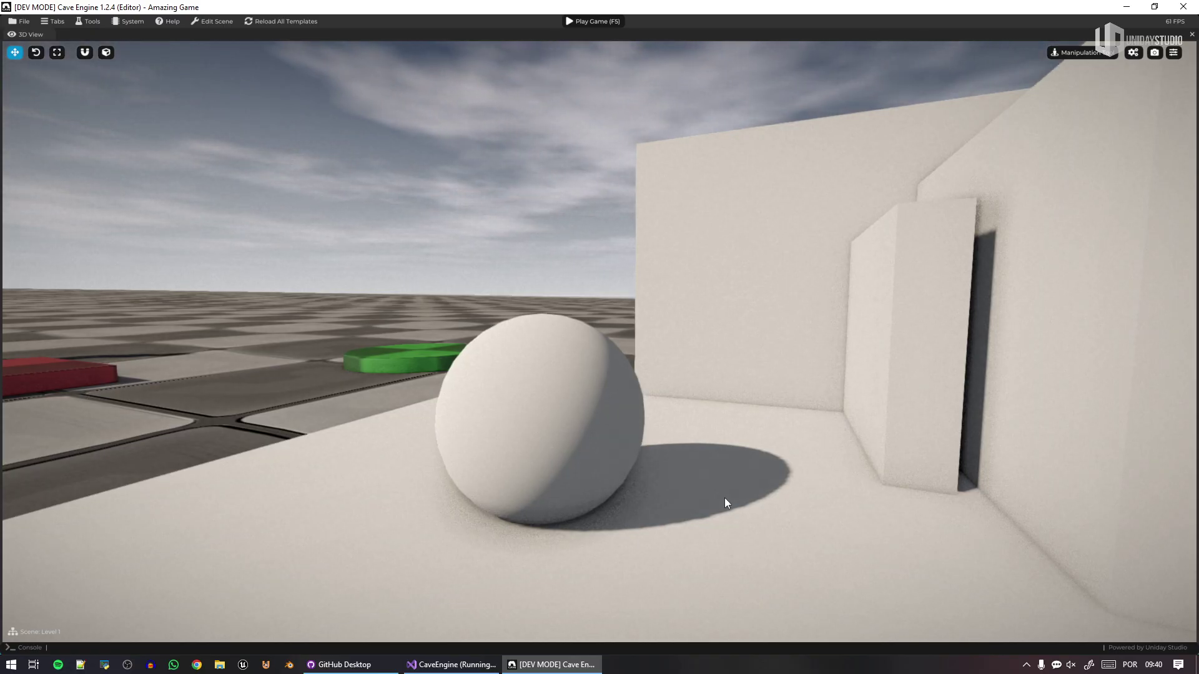
{"action": "key", "text": "ctrl+2"}
{"action": "left_click_drag", "start_coordinate": [718, 474], "coordinate": [717, 477]}
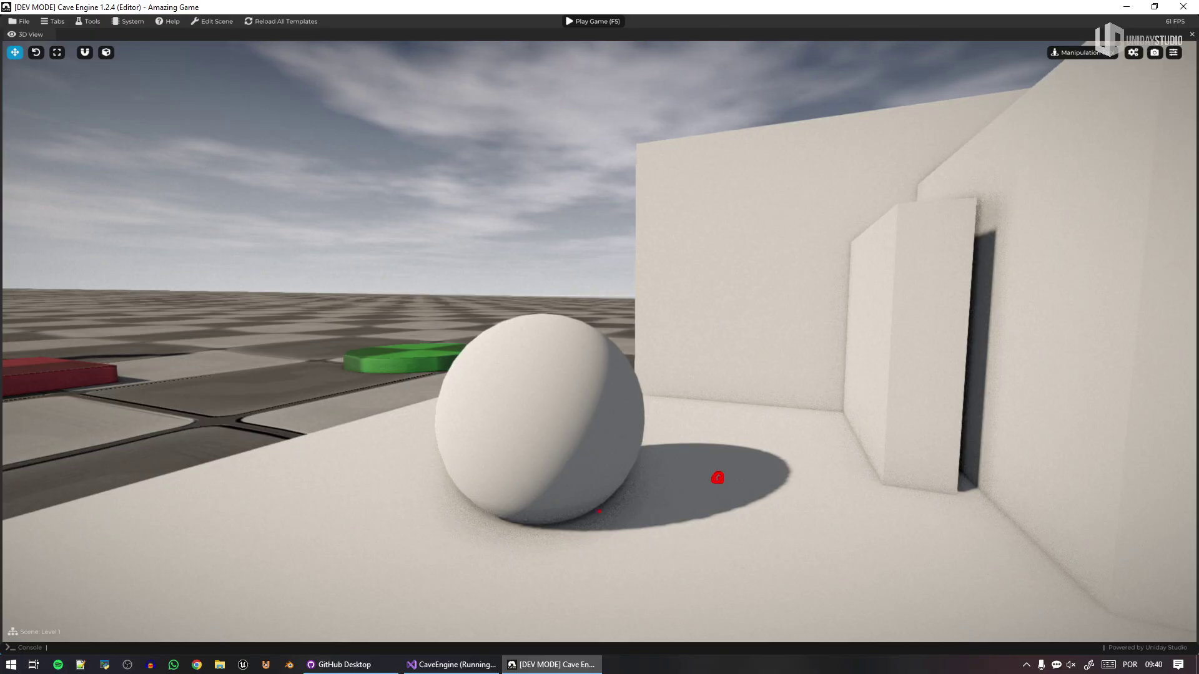
{"action": "left_click_drag", "start_coordinate": [603, 501], "coordinate": [602, 503]}
{"action": "mouse_move", "coordinate": [589, 500]}
{"action": "left_mouse_down"}
{"action": "mouse_move", "coordinate": [621, 538]}
{"action": "mouse_move", "coordinate": [625, 495]}
{"action": "left_mouse_up"}
{"action": "mouse_move", "coordinate": [727, 456]}
{"action": "left_mouse_down"}
{"action": "mouse_move", "coordinate": [686, 478]}
{"action": "mouse_move", "coordinate": [730, 458]}
{"action": "left_mouse_up"}
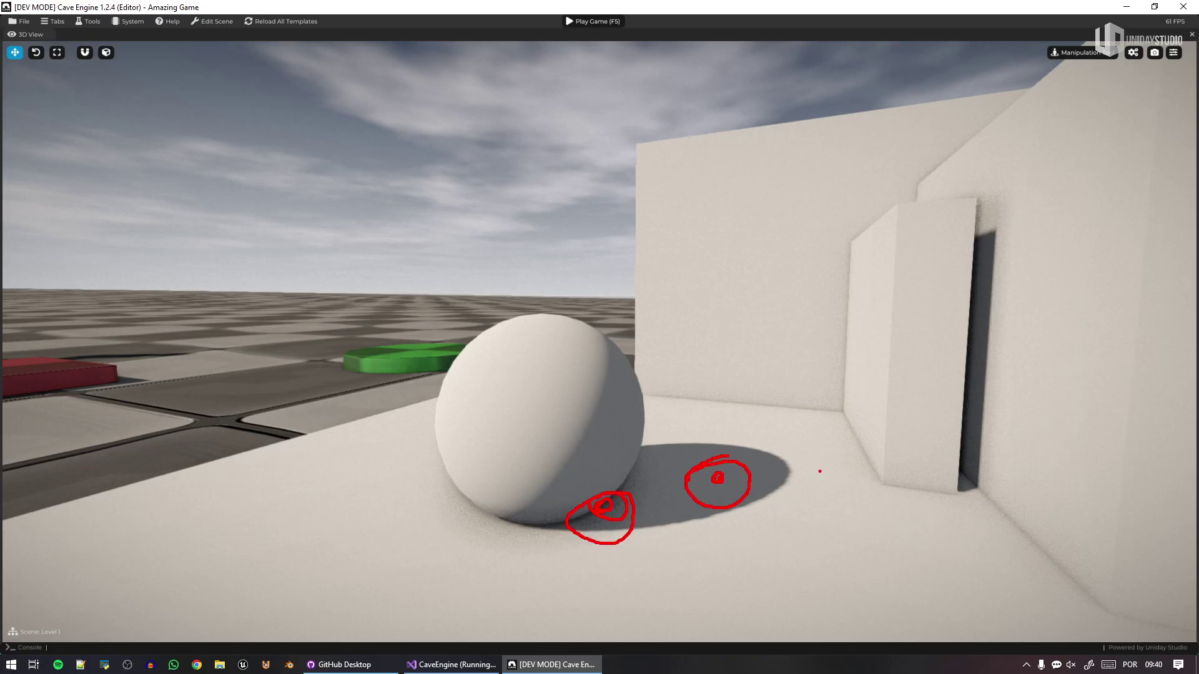
{"action": "key", "text": "Escape"}
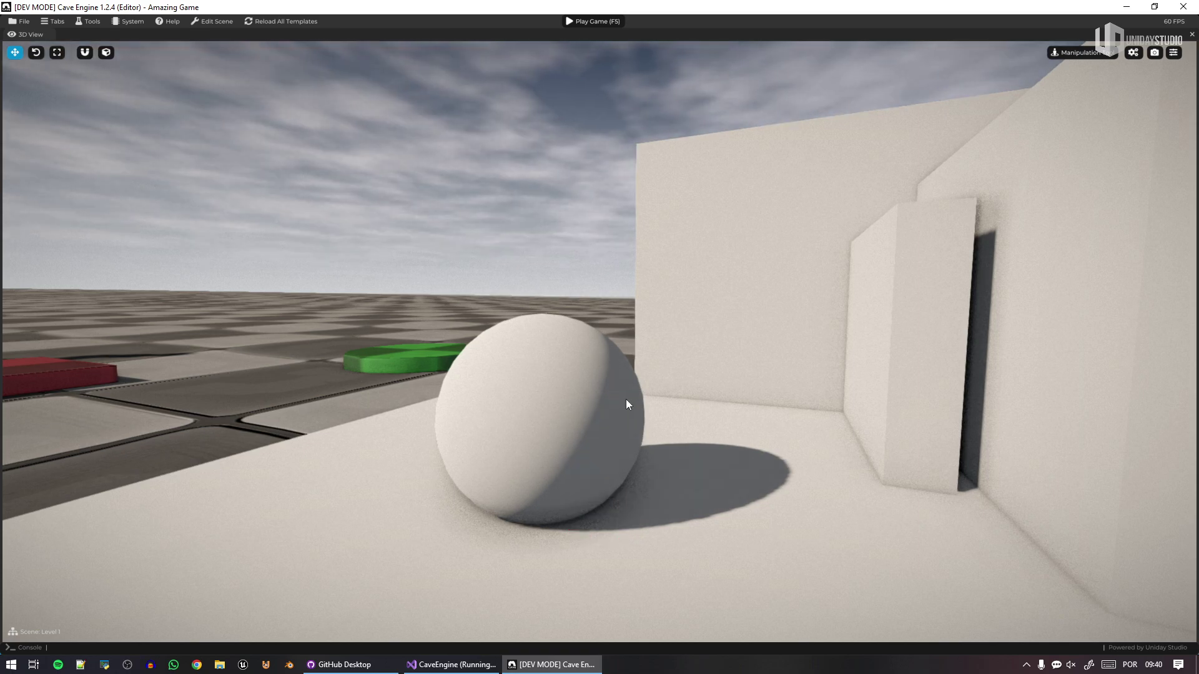
Step: Sketch a light path bouncing into the sphere's shadow, outline the pillar's contact areas with the walls, and clear the annotations
{"action": "left_click_drag", "start_coordinate": [574, 266], "coordinate": [714, 303]}
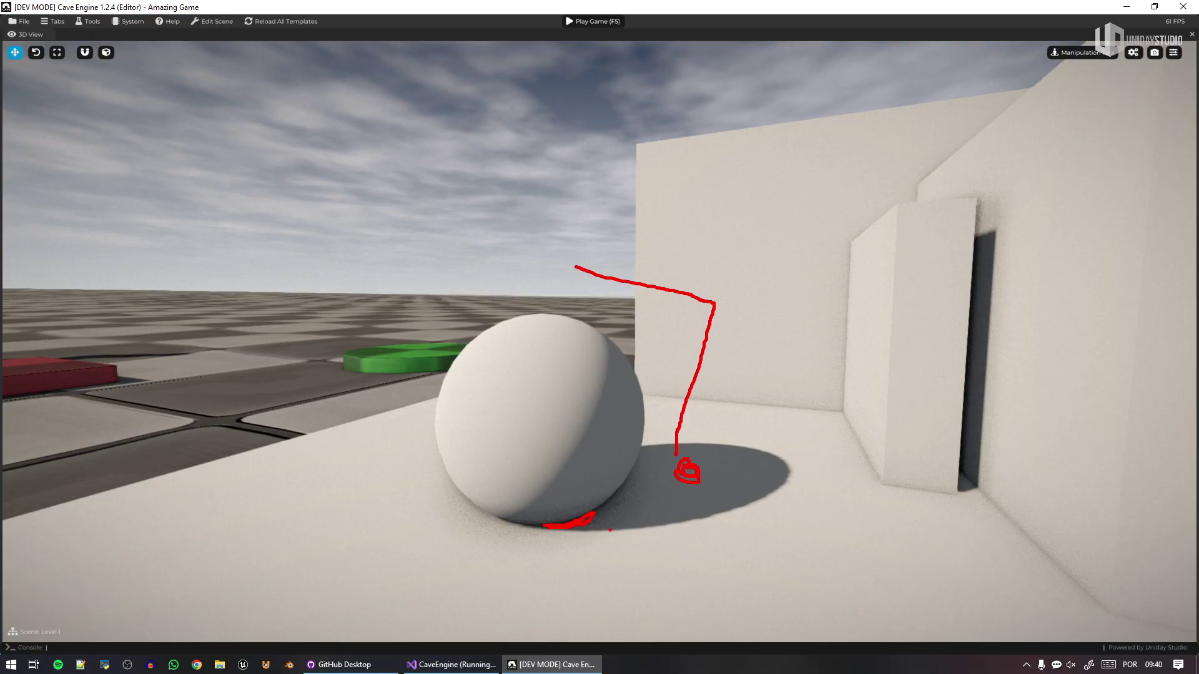
{"action": "key", "text": "ctrl+z"}
{"action": "left_click_drag", "start_coordinate": [968, 482], "coordinate": [973, 375]}
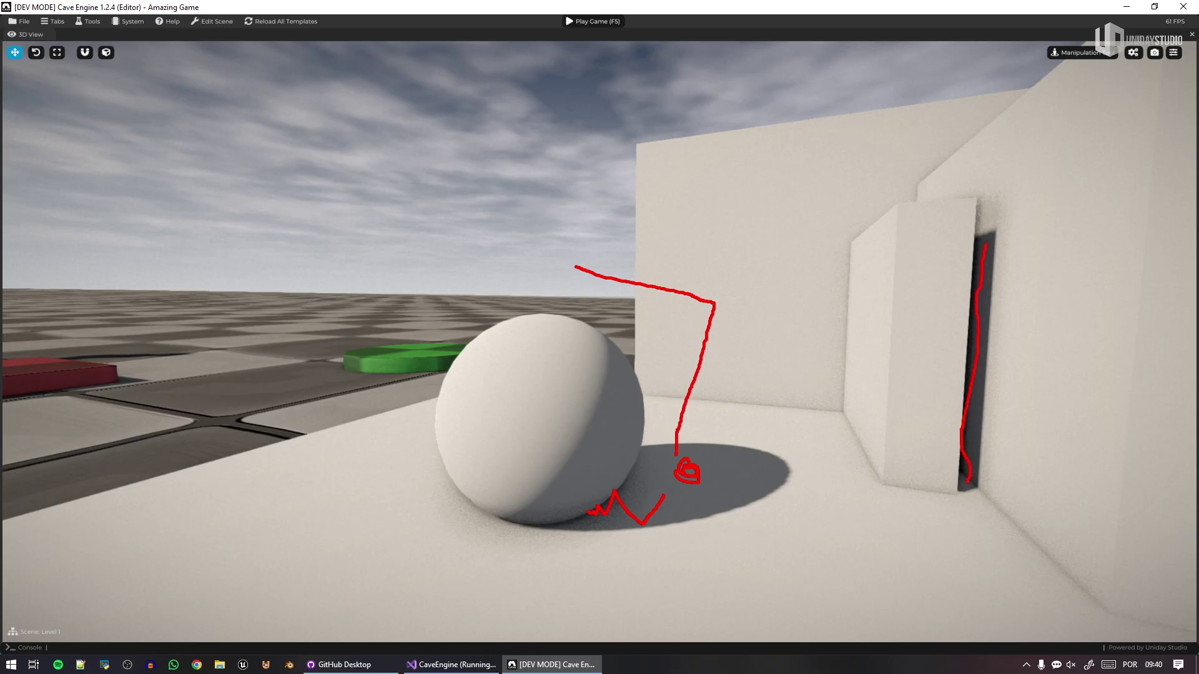
{"action": "mouse_move", "coordinate": [979, 253]}
{"action": "left_mouse_down"}
{"action": "mouse_move", "coordinate": [944, 420]}
{"action": "mouse_move", "coordinate": [985, 426]}
{"action": "mouse_move", "coordinate": [998, 215]}
{"action": "left_mouse_up"}
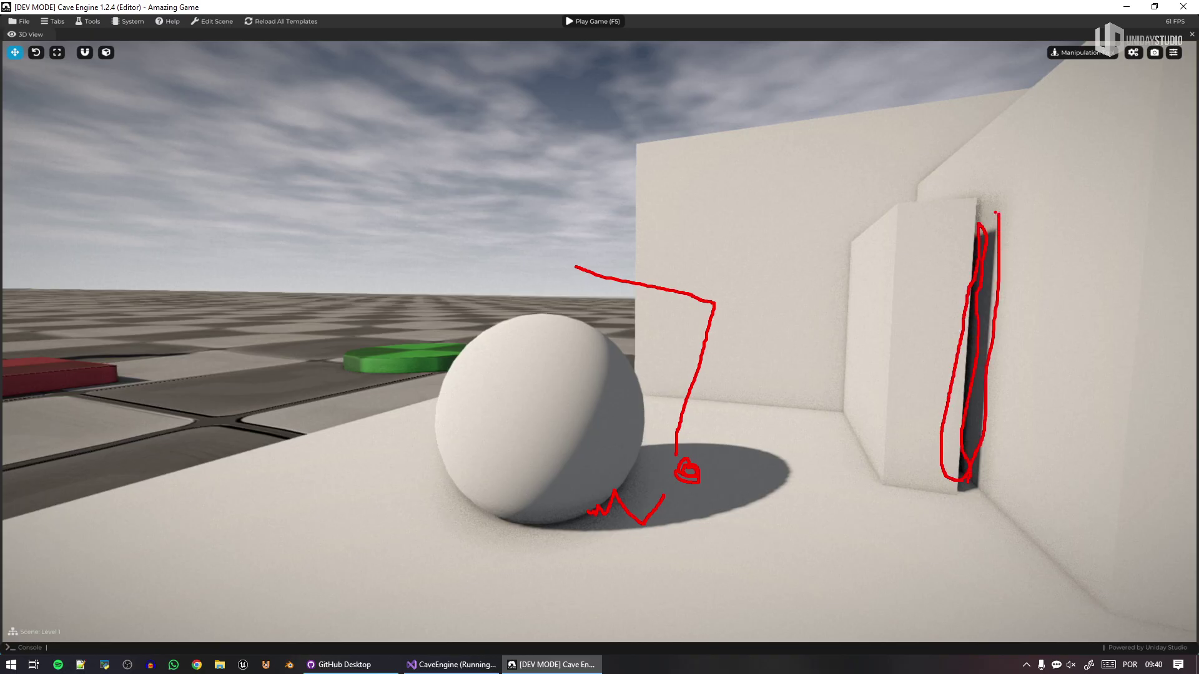
{"action": "key", "text": "ctrl+z"}
{"action": "left_click_drag", "start_coordinate": [850, 231], "coordinate": [828, 358]}
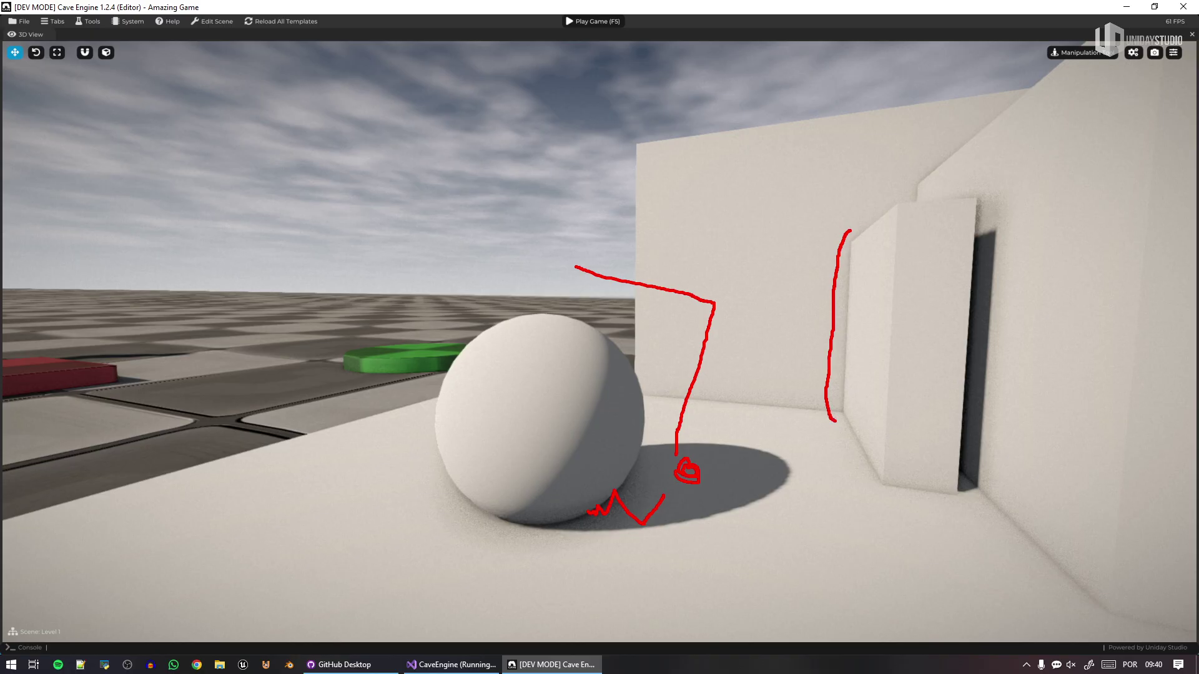
{"action": "mouse_move", "coordinate": [835, 421]}
{"action": "left_mouse_down"}
{"action": "mouse_move", "coordinate": [868, 274]}
{"action": "mouse_move", "coordinate": [853, 215]}
{"action": "left_mouse_up"}
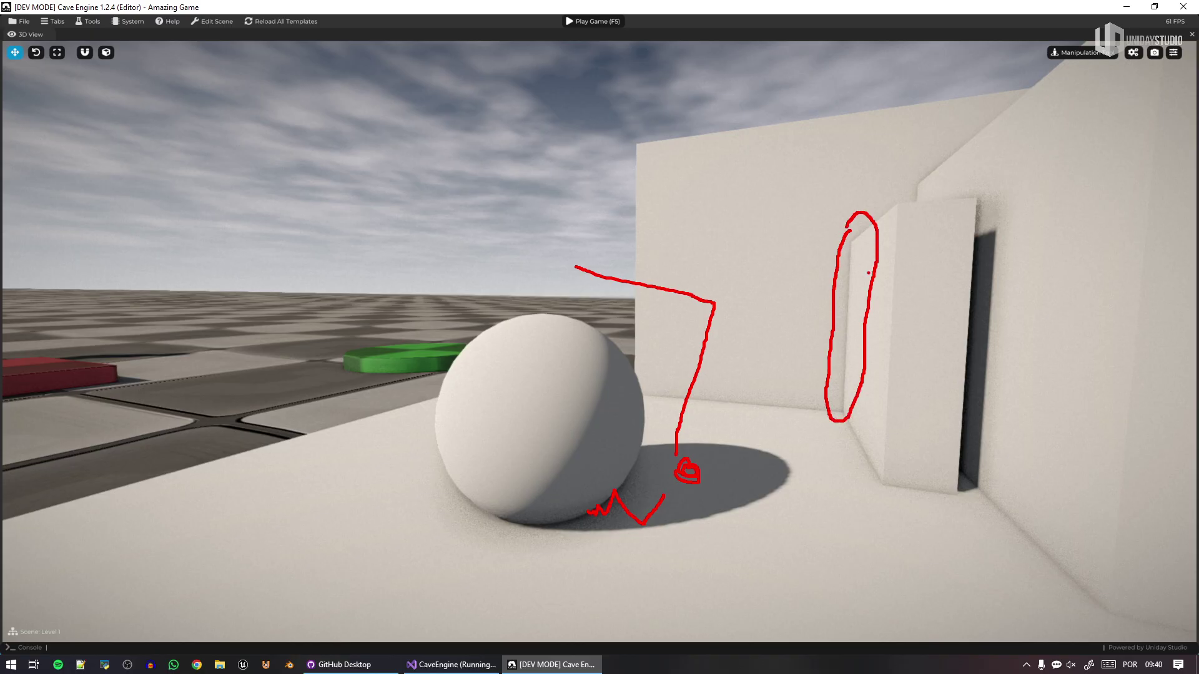
{"action": "key", "text": "Escape"}
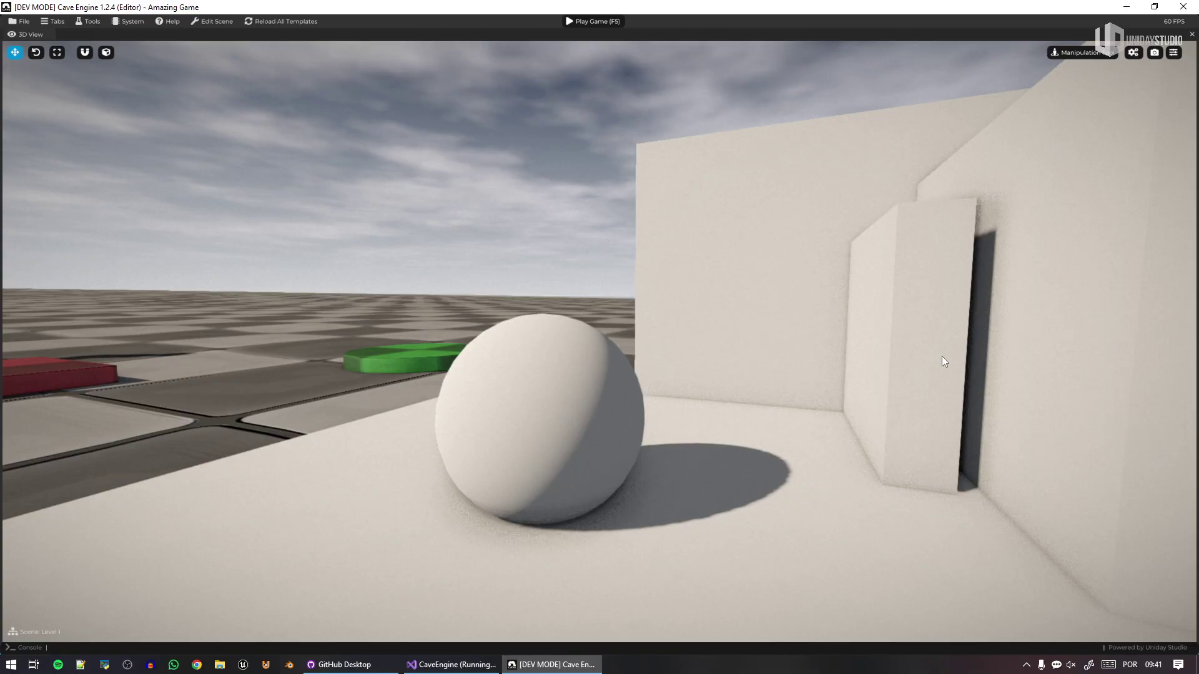
Step: Restore the full editor layout, dismiss the Timeline tutorial, and disable Ambient Occlusion for the Level 1 scene
{"action": "key", "text": "ctrl+space"}
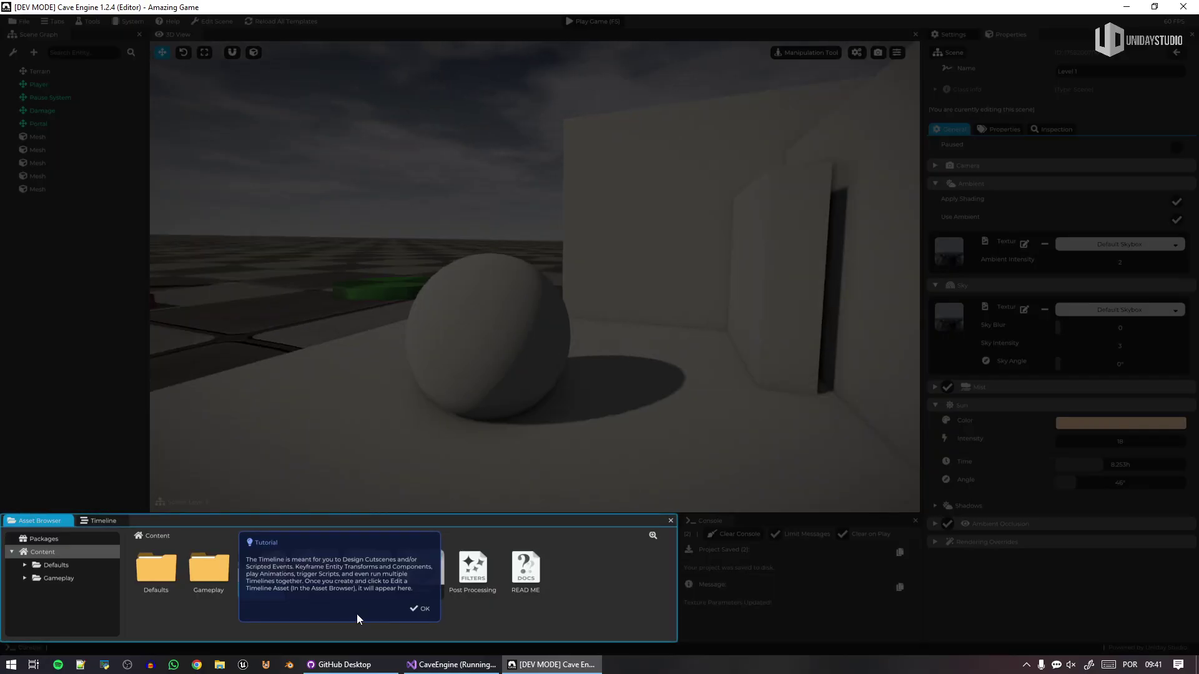
{"action": "left_click", "coordinate": [418, 609]}
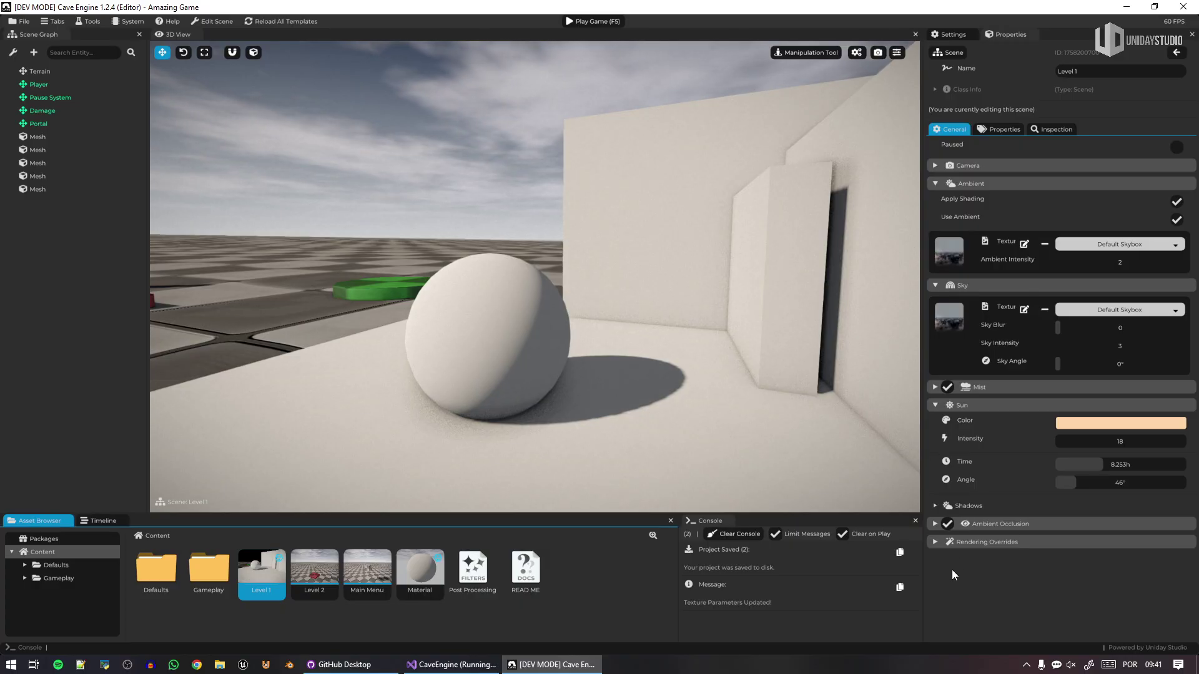
{"action": "left_click", "coordinate": [949, 525]}
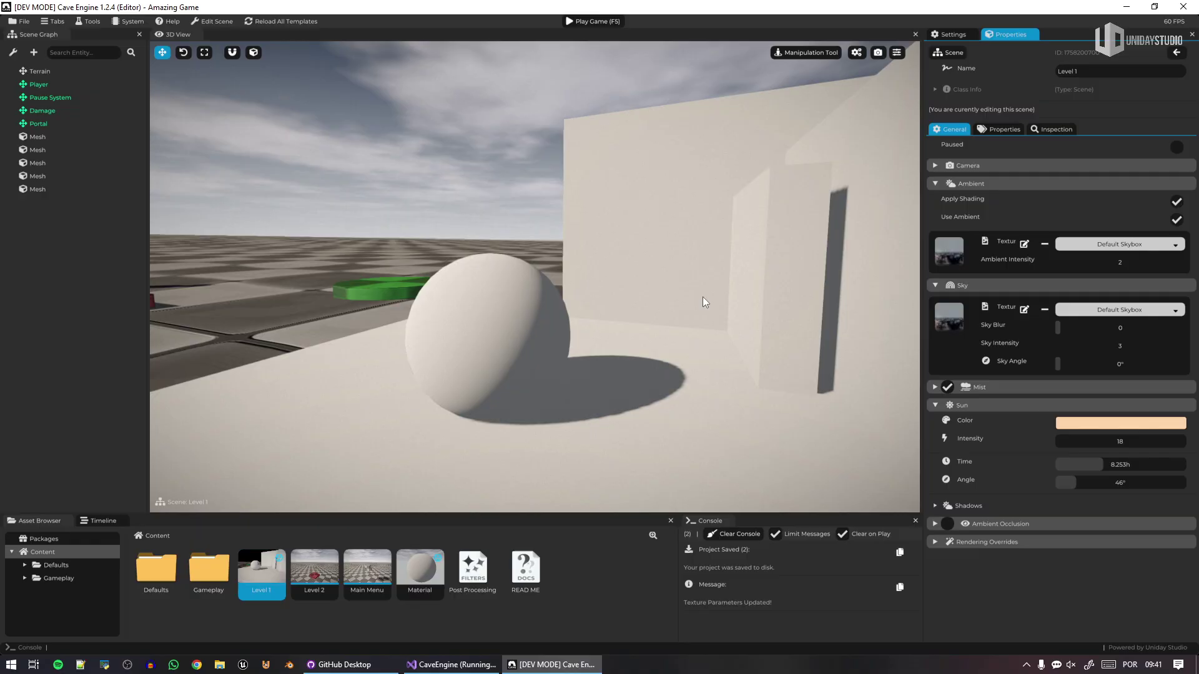
Step: Maximize the 3D view and examine the sphere and the wall corner from the front with Ambient Occlusion disabled
{"action": "key", "text": "ctrl+space"}
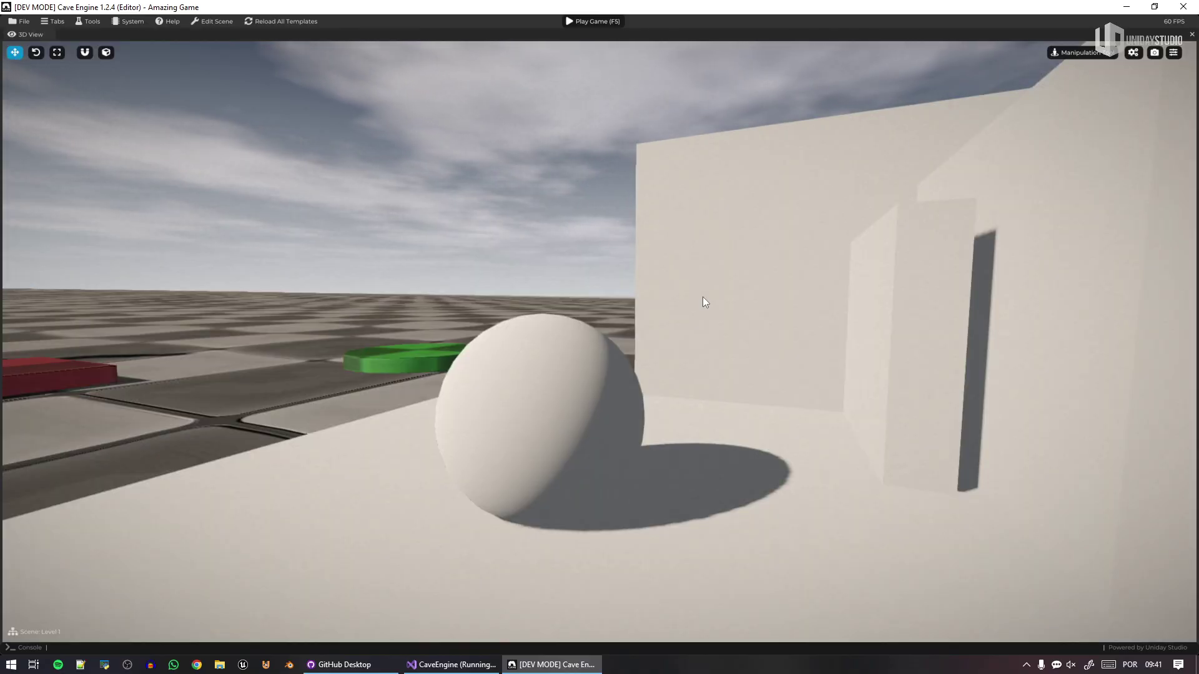
{"action": "key", "text": "d"}
{"action": "mouse_move", "coordinate": [823, 380]}
{"action": "right_mouse_down"}
{"action": "mouse_move", "coordinate": [593, 380]}
{"action": "mouse_move", "coordinate": [936, 369]}
{"action": "mouse_move", "coordinate": [999, 394]}
{"action": "mouse_move", "coordinate": [1118, 395]}
{"action": "mouse_move", "coordinate": [822, 380]}
{"action": "right_mouse_up"}
{"action": "key", "text": "a"}
{"action": "key", "text": "a"}
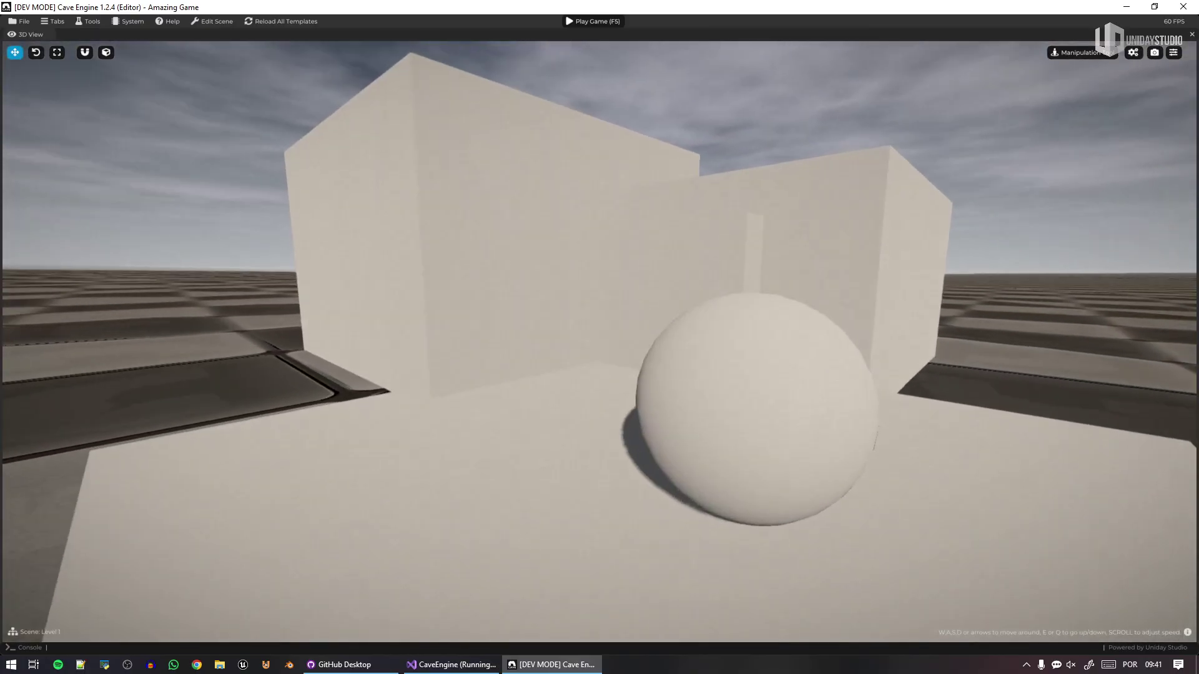
{"action": "key", "text": "d"}
{"action": "key", "text": "w"}
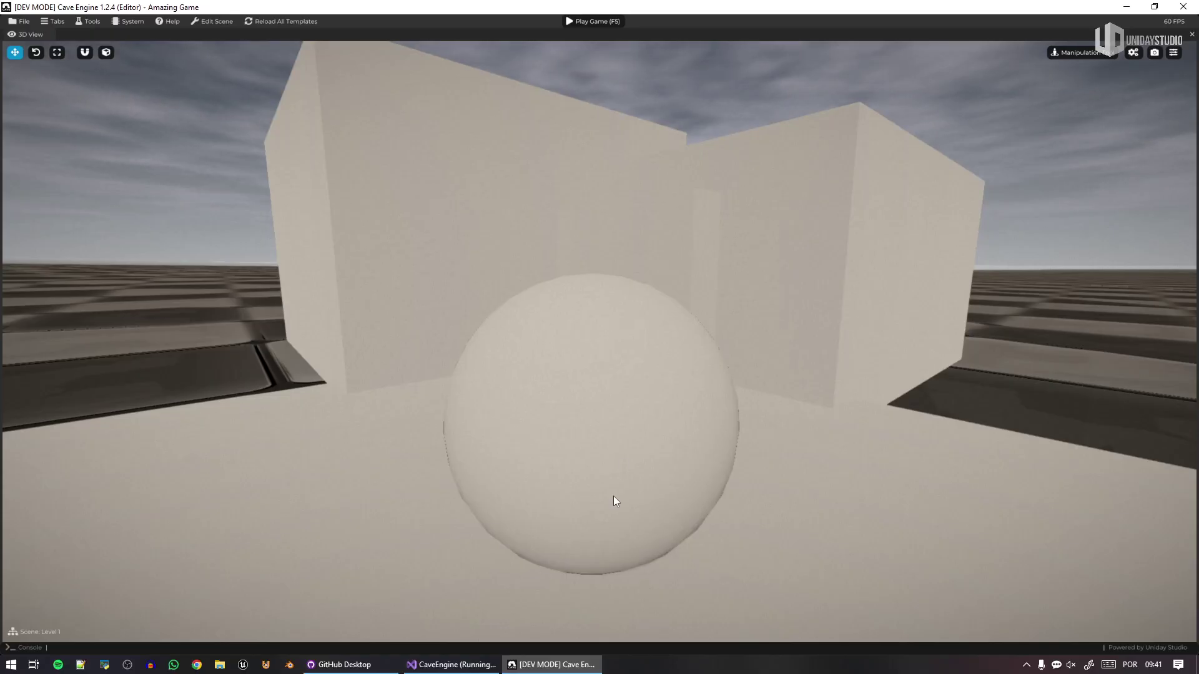
Step: Examine the whole platform, pillar and walls from farther back and above without ambient occlusion
{"action": "right_click_drag", "start_coordinate": [613, 496], "coordinate": [520, 578]}
{"action": "key", "text": "s"}
{"action": "key", "text": "d"}
{"action": "key", "text": "w"}
{"action": "key", "text": "e"}
{"action": "key", "text": "s"}
{"action": "key", "text": "a"}
{"action": "key", "text": "w"}
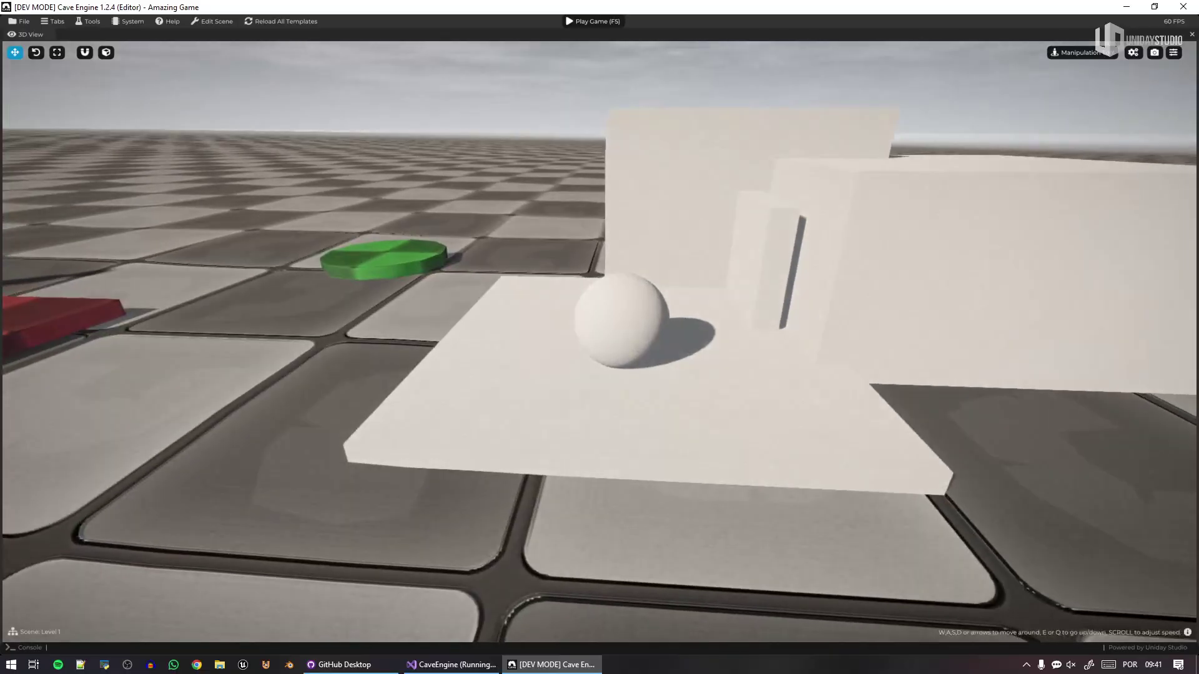
Step: Examine the sphere's shaded side, its floor shadow and its floor contact up close without ambient occlusion
{"action": "key", "text": "w"}
{"action": "key", "text": "w"}
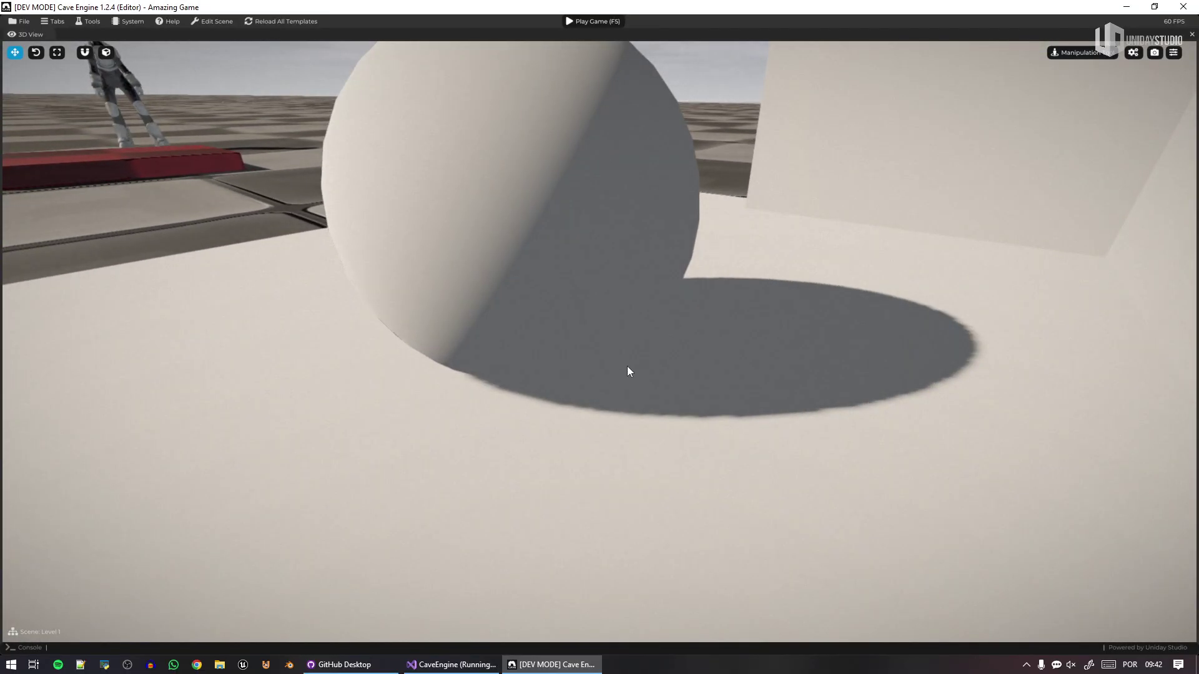
{"action": "right_click_drag", "start_coordinate": [627, 366], "coordinate": [773, 388]}
{"action": "key", "text": "s"}
{"action": "key", "text": "w"}
{"action": "key", "text": "w"}
{"action": "key", "text": "w"}
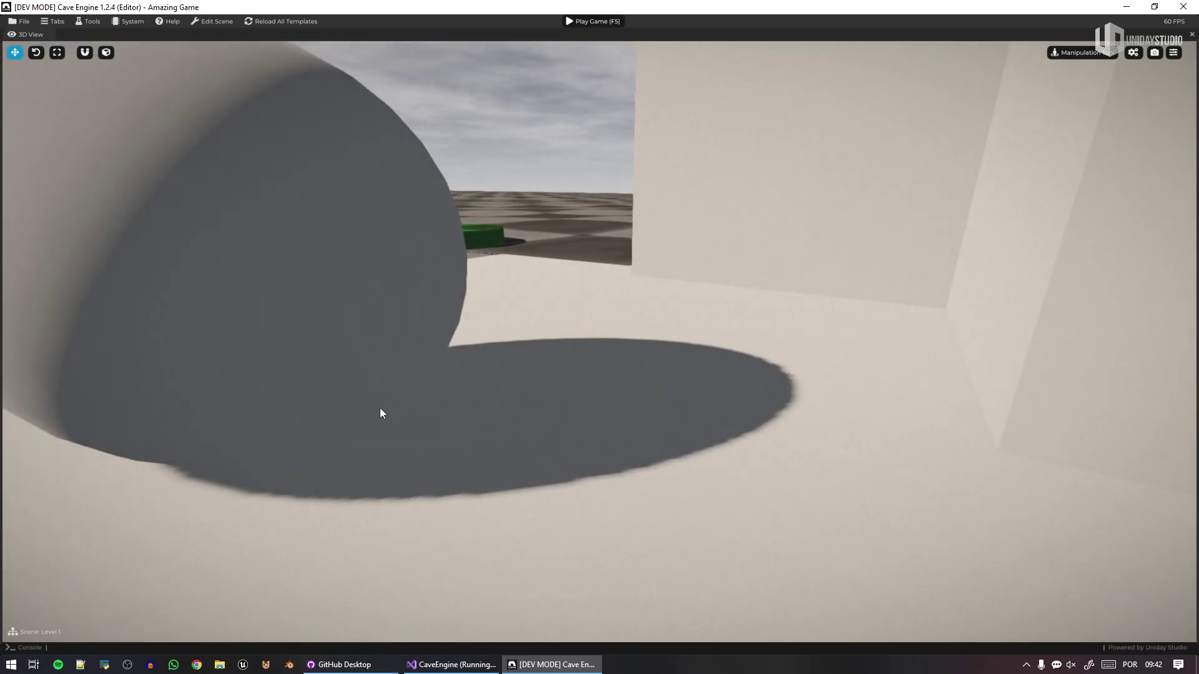
{"action": "right_click_drag", "start_coordinate": [531, 406], "coordinate": [368, 444]}
{"action": "key", "text": "w"}
{"action": "key", "text": "s"}
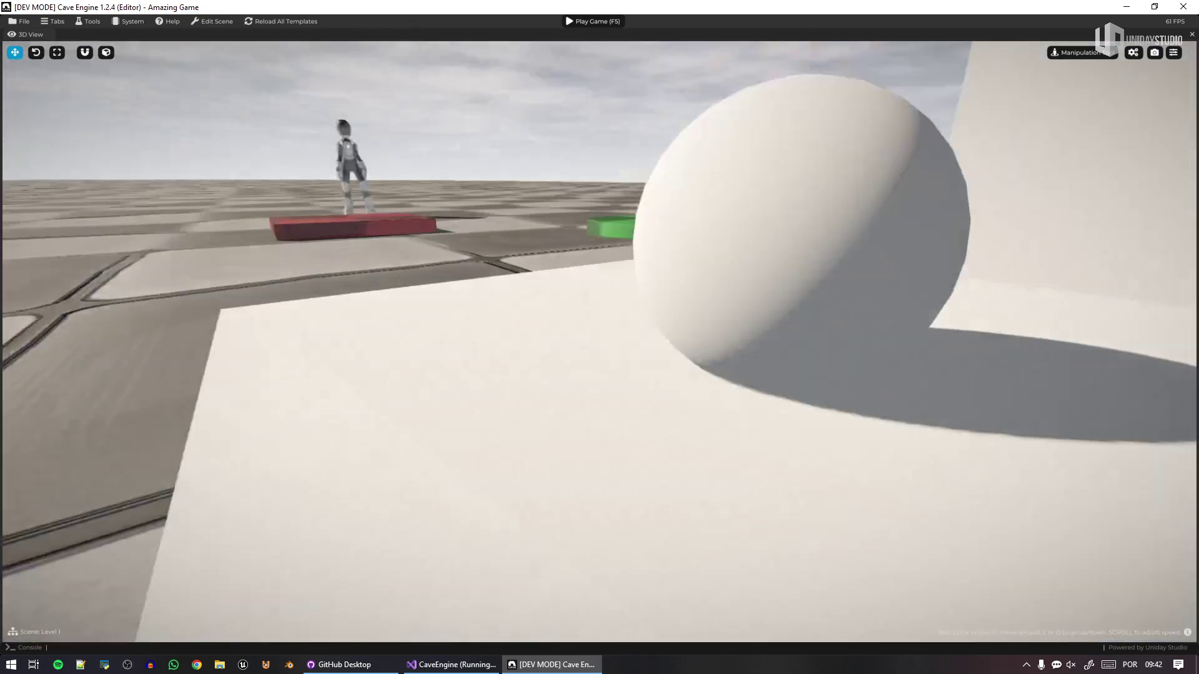
Step: Restore the full editor layout, enable Ambient Occlusion for the Level 1 scene, and expand its settings
{"action": "key", "text": "ctrl+space"}
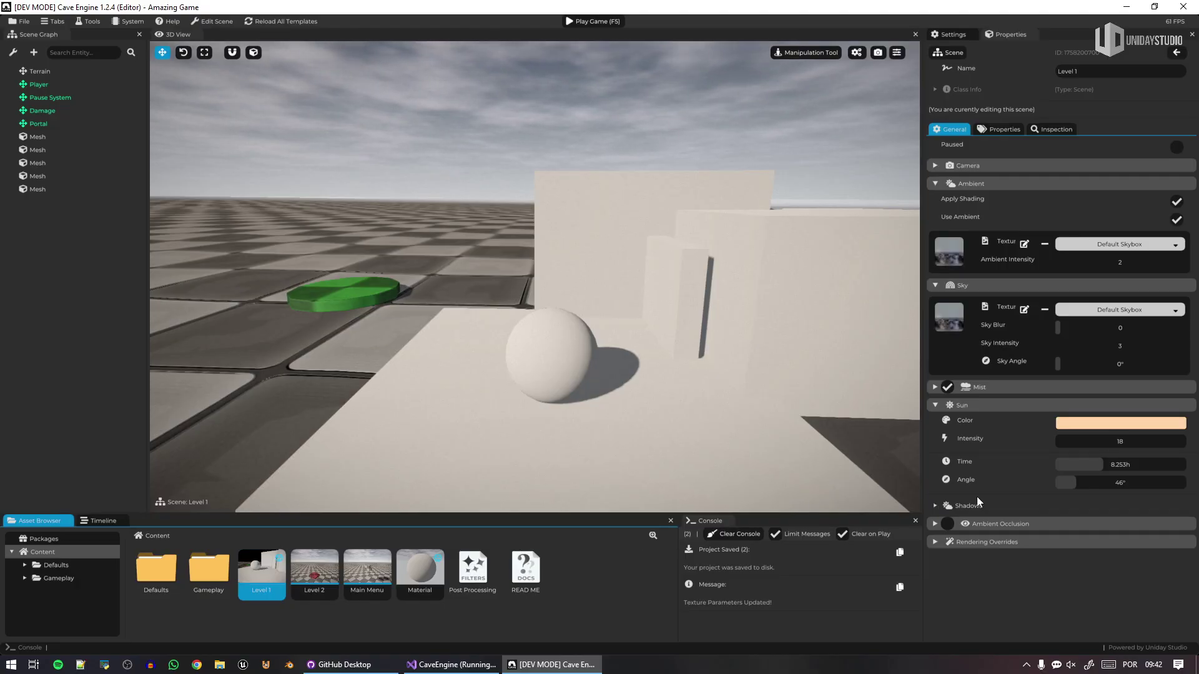
{"action": "left_click", "coordinate": [948, 525]}
{"action": "left_click", "coordinate": [934, 525]}
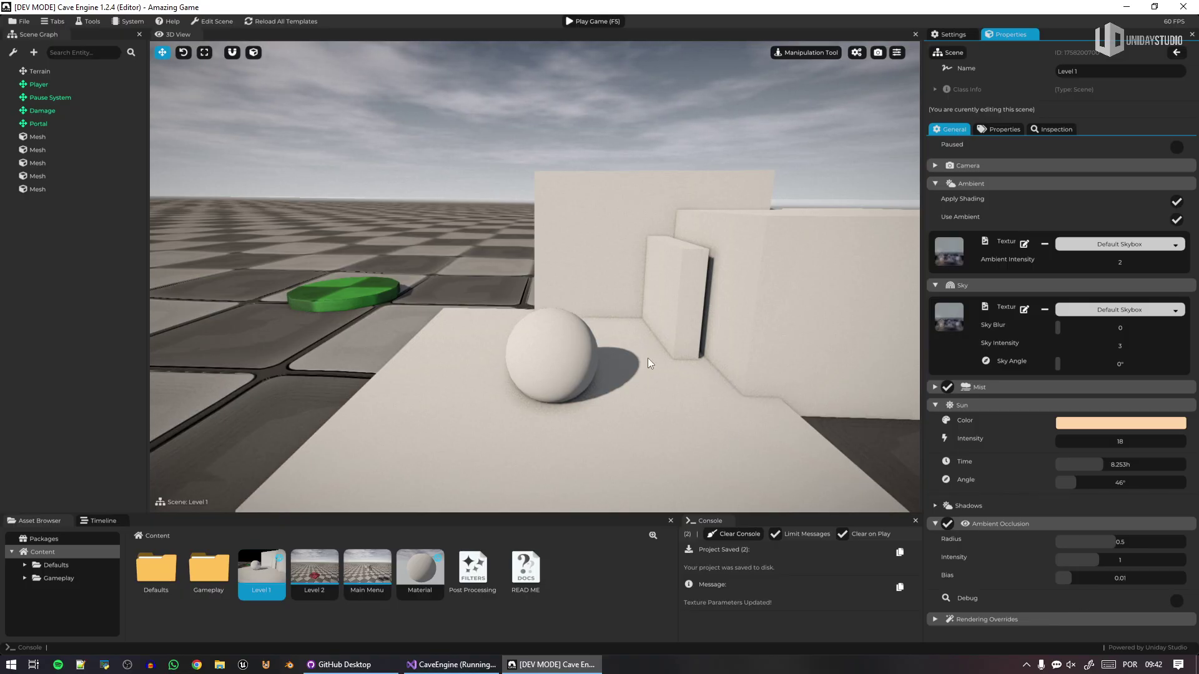
Step: Examine the sphere's floor contact and the pillar and wall corners with Ambient Occlusion enabled
{"action": "key", "text": "d"}
{"action": "mouse_move", "coordinate": [650, 360]}
{"action": "right_mouse_down"}
{"action": "mouse_move", "coordinate": [675, 359]}
{"action": "mouse_move", "coordinate": [587, 331]}
{"action": "mouse_move", "coordinate": [475, 326]}
{"action": "mouse_move", "coordinate": [641, 345]}
{"action": "right_mouse_up"}
{"action": "key", "text": "q"}
{"action": "key", "text": "a"}
{"action": "key", "text": "s"}
{"action": "key", "text": "w"}
{"action": "right_click_drag", "start_coordinate": [537, 310], "coordinate": [715, 470]}
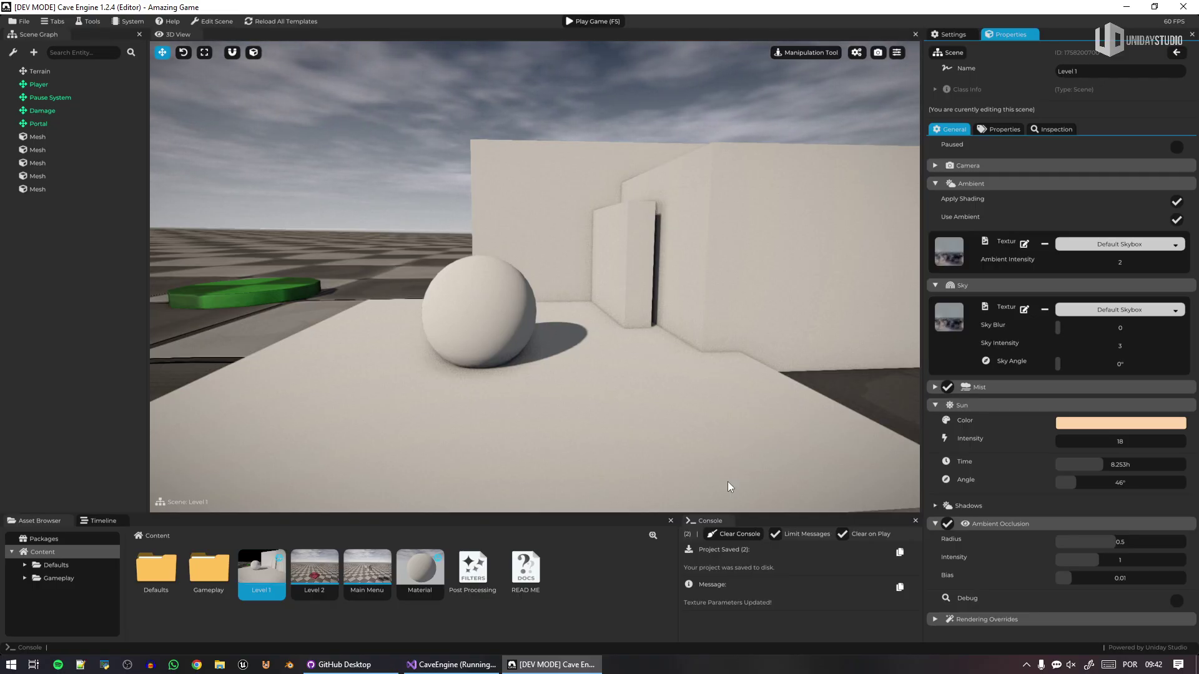
Step: Reload the Color Corrections filter's uniforms in the Post Processing asset and set its Hue Shift to 0
{"action": "left_click", "coordinate": [469, 576]}
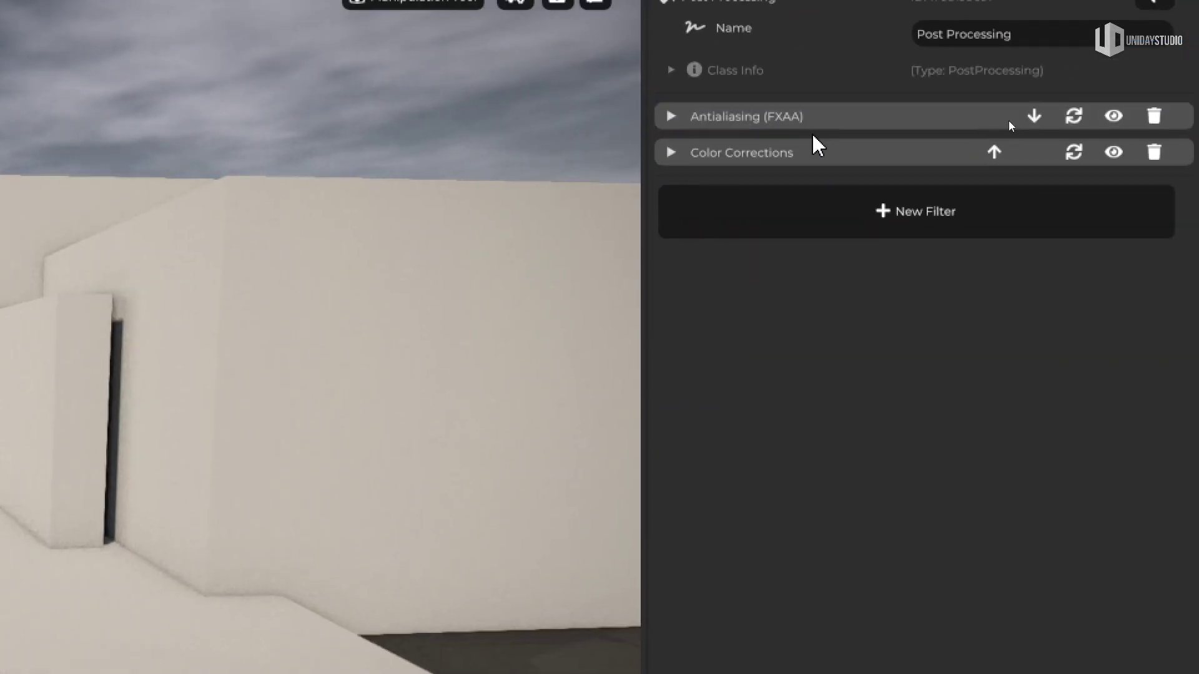
{"action": "left_click", "coordinate": [773, 153]}
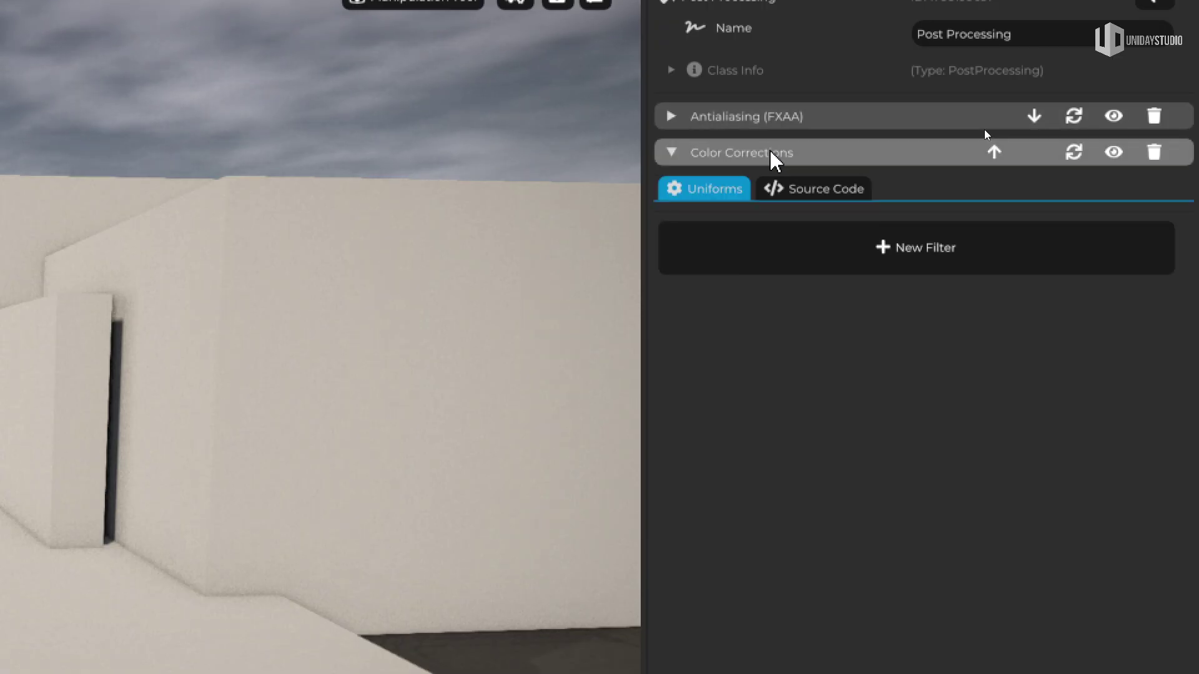
{"action": "left_click", "coordinate": [1074, 154]}
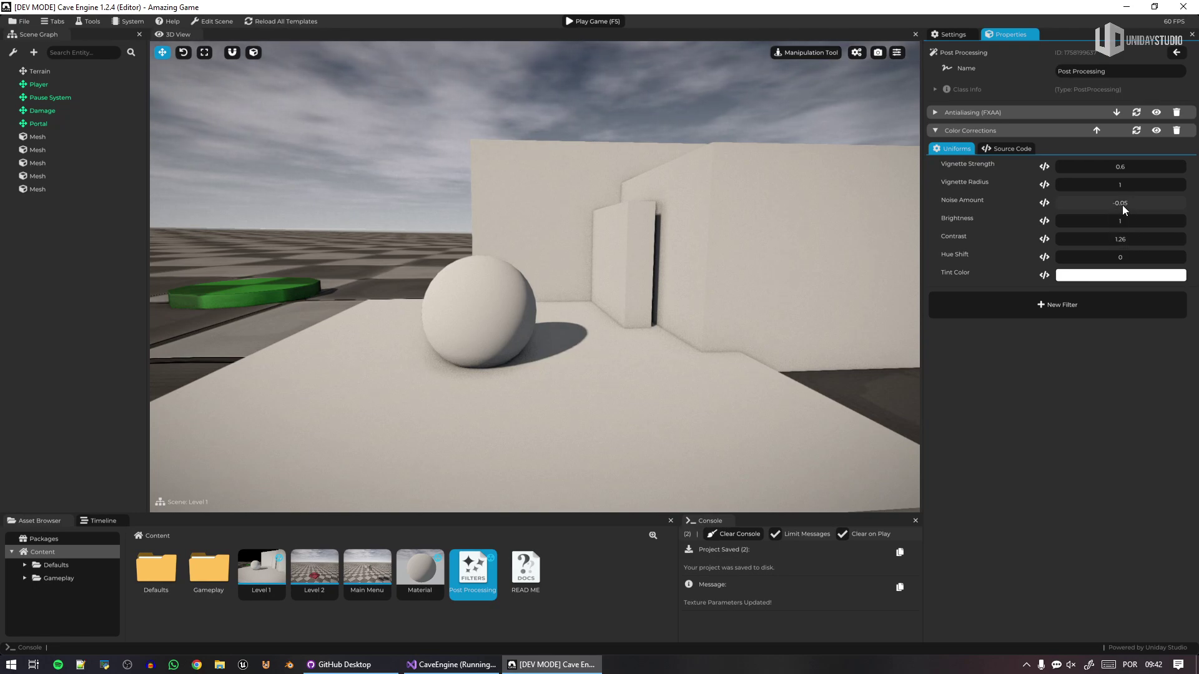
{"action": "mouse_move", "coordinate": [1134, 265]}
{"action": "left_mouse_down"}
{"action": "mouse_move", "coordinate": [1171, 267]}
{"action": "mouse_move", "coordinate": [1129, 262]}
{"action": "left_mouse_up"}
{"action": "double_click", "coordinate": [1127, 259]}
{"action": "type", "text": "0"}
{"action": "key", "text": "Return"}
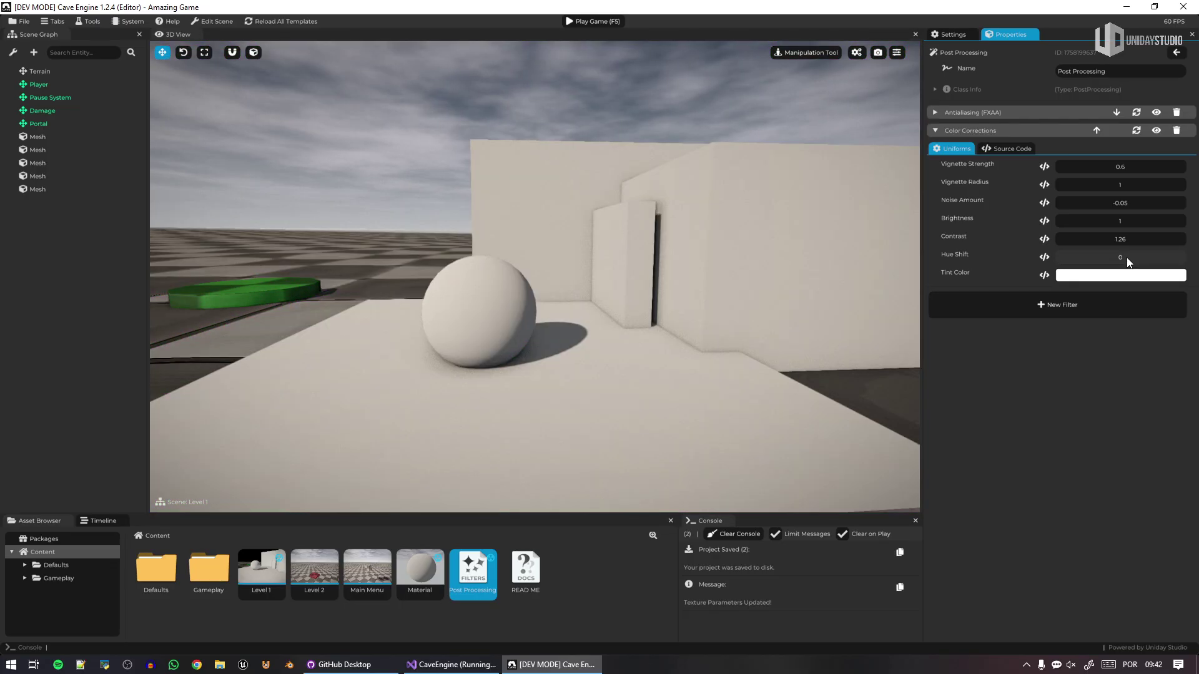
{"action": "left_click", "coordinate": [953, 132]}
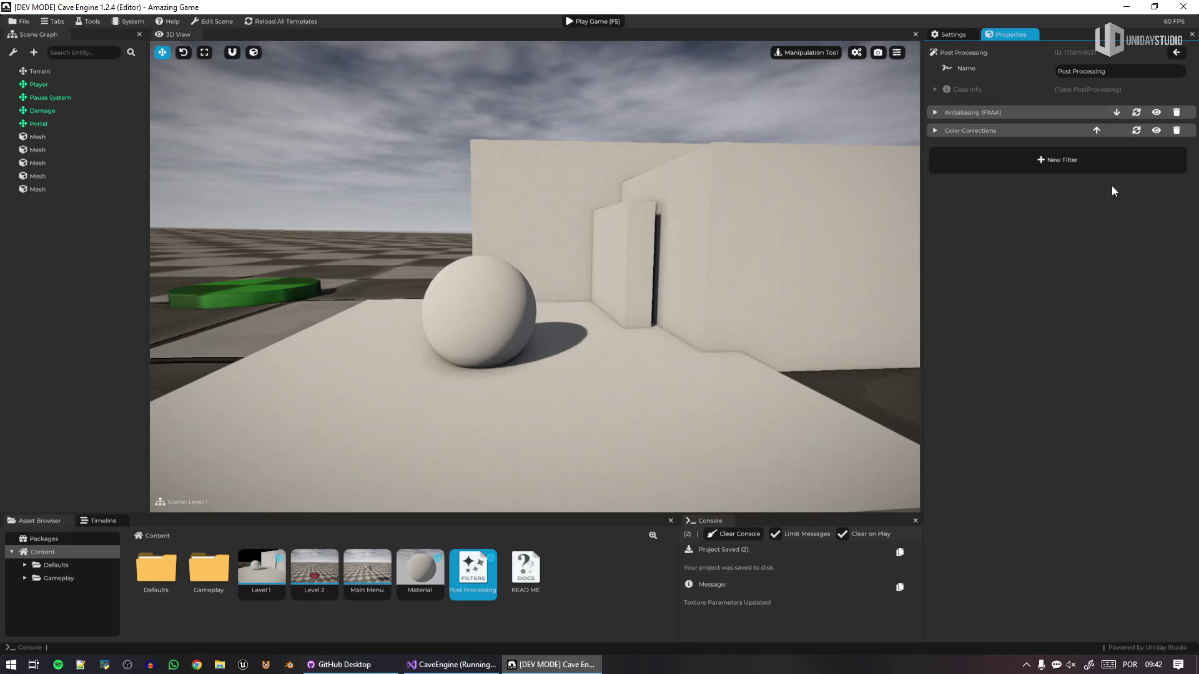
Step: Trace one side of the player character's silhouette in red against the distant background, and clear the annotation
{"action": "right_click_drag", "start_coordinate": [583, 273], "coordinate": [583, 273]}
{"action": "key", "text": "s"}
{"action": "key", "text": "a"}
{"action": "key", "text": "w"}
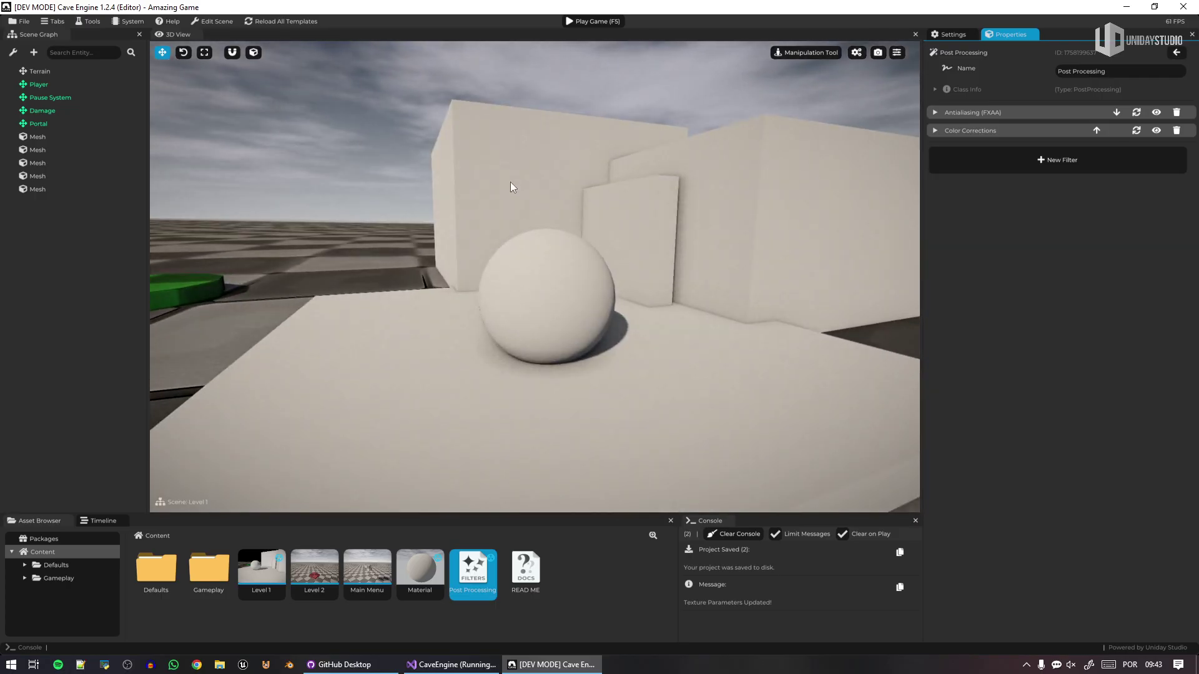
{"action": "right_click_drag", "start_coordinate": [725, 289], "coordinate": [585, 294]}
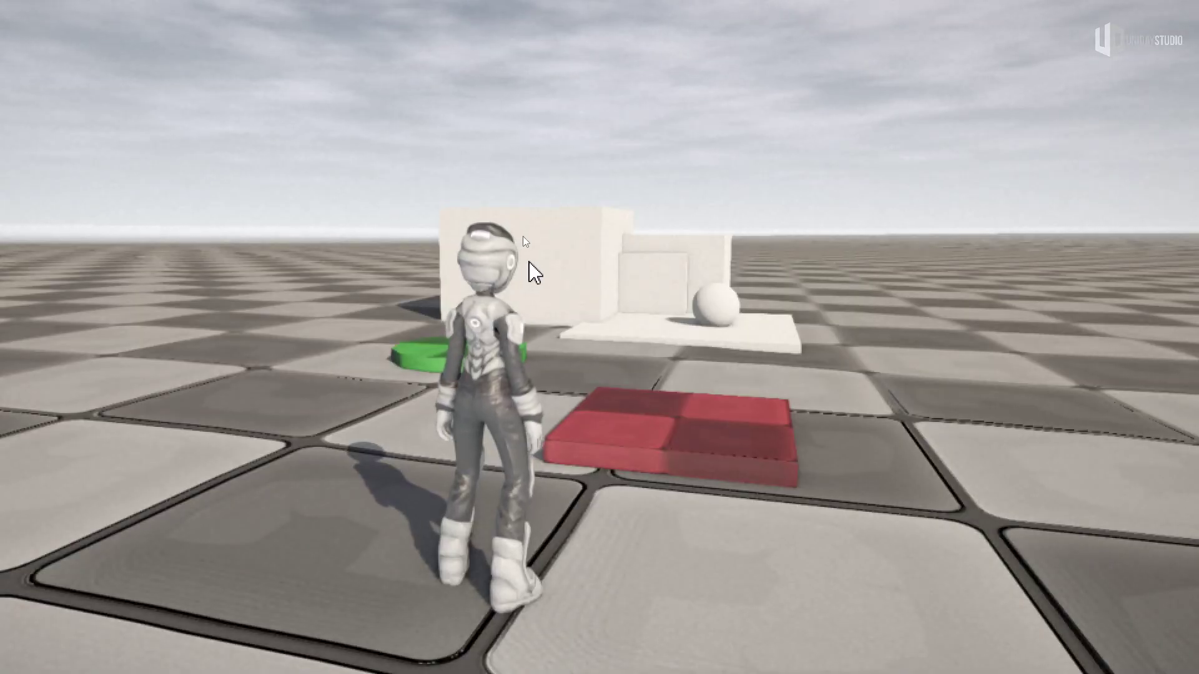
{"action": "key", "text": "ctrl+2"}
{"action": "left_click_drag", "start_coordinate": [511, 214], "coordinate": [538, 258]}
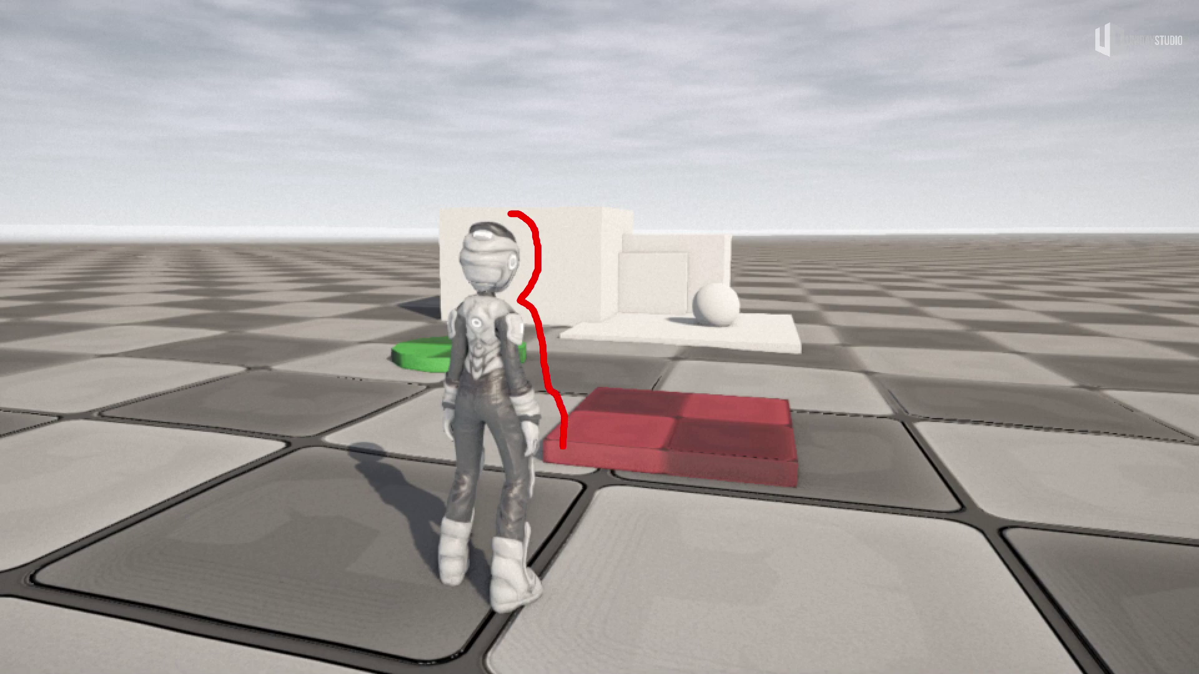
{"action": "key", "text": "Escape"}
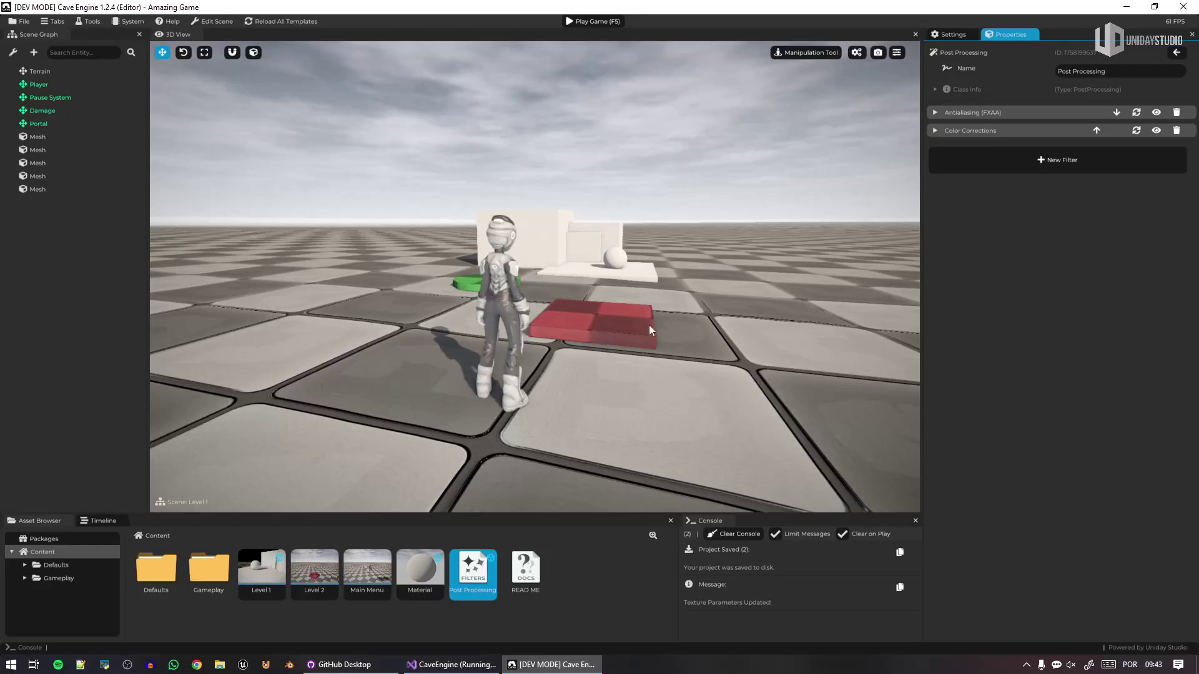
Step: Add a cube mesh in front of the white platform and reposition it between the camera and the sphere
{"action": "key", "text": "d"}
{"action": "mouse_move", "coordinate": [779, 425]}
{"action": "right_mouse_down"}
{"action": "mouse_move", "coordinate": [699, 400]}
{"action": "mouse_move", "coordinate": [648, 323]}
{"action": "right_mouse_up"}
{"action": "key", "text": "w"}
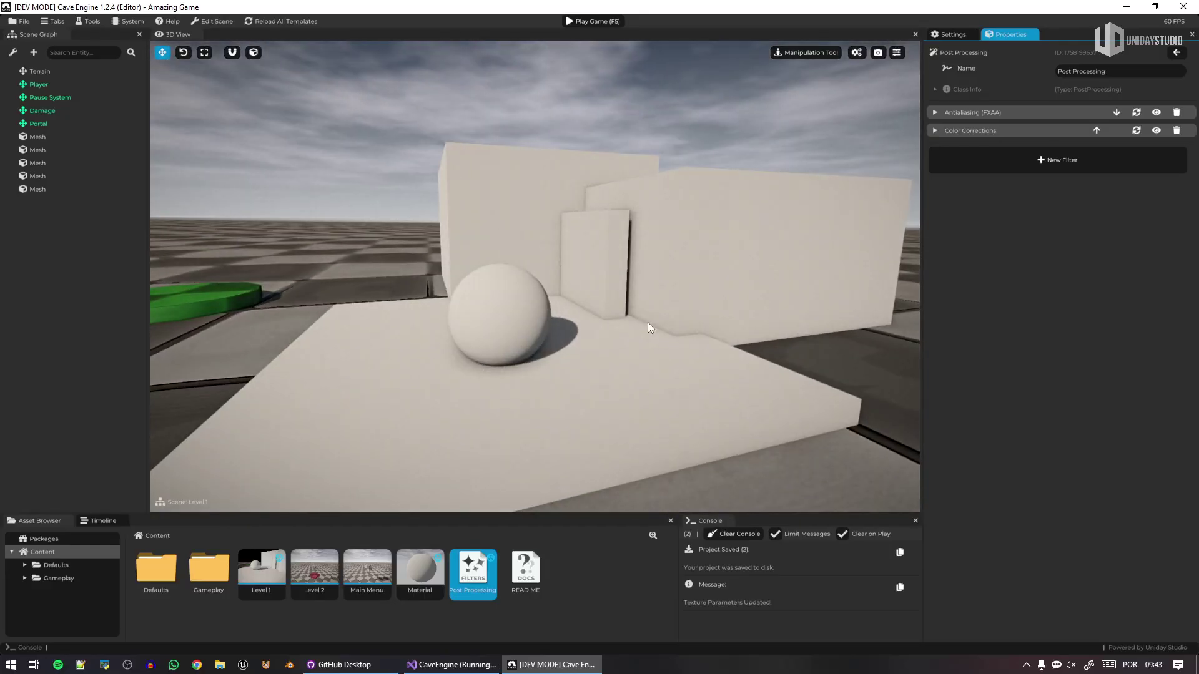
{"action": "right_click", "coordinate": [519, 441]}
{"action": "left_click", "coordinate": [549, 487]}
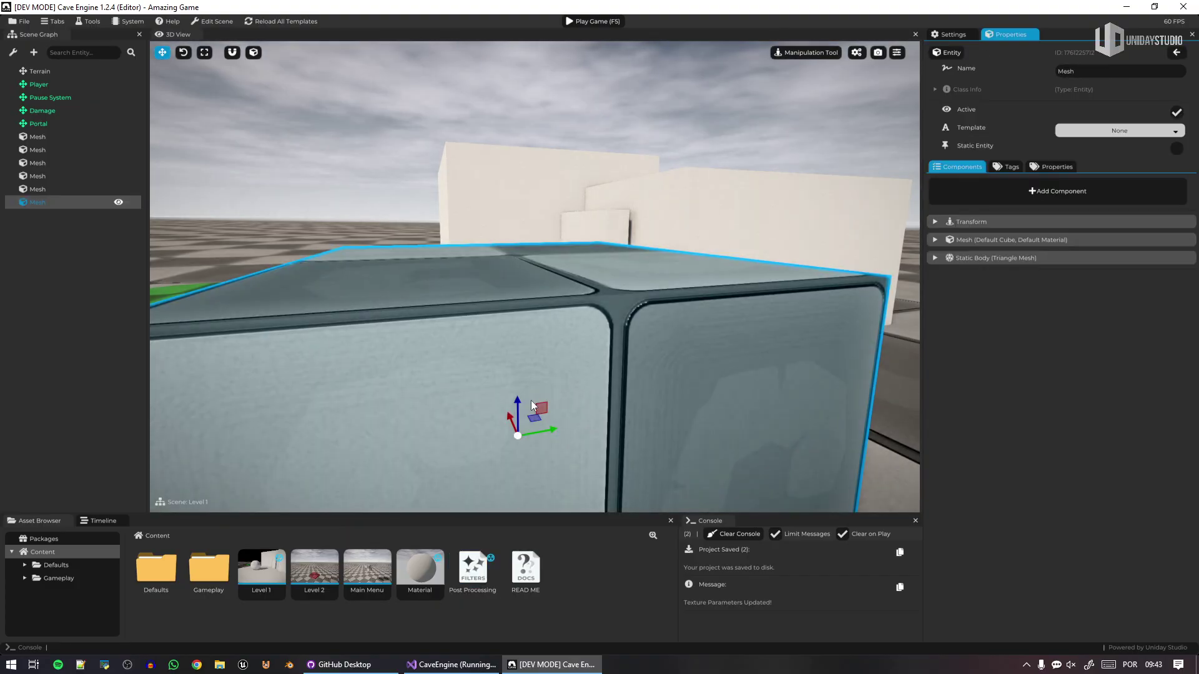
{"action": "key", "text": "s"}
{"action": "right_click_drag", "start_coordinate": [534, 405], "coordinate": [526, 376]}
{"action": "left_click_drag", "start_coordinate": [539, 309], "coordinate": [588, 239]}
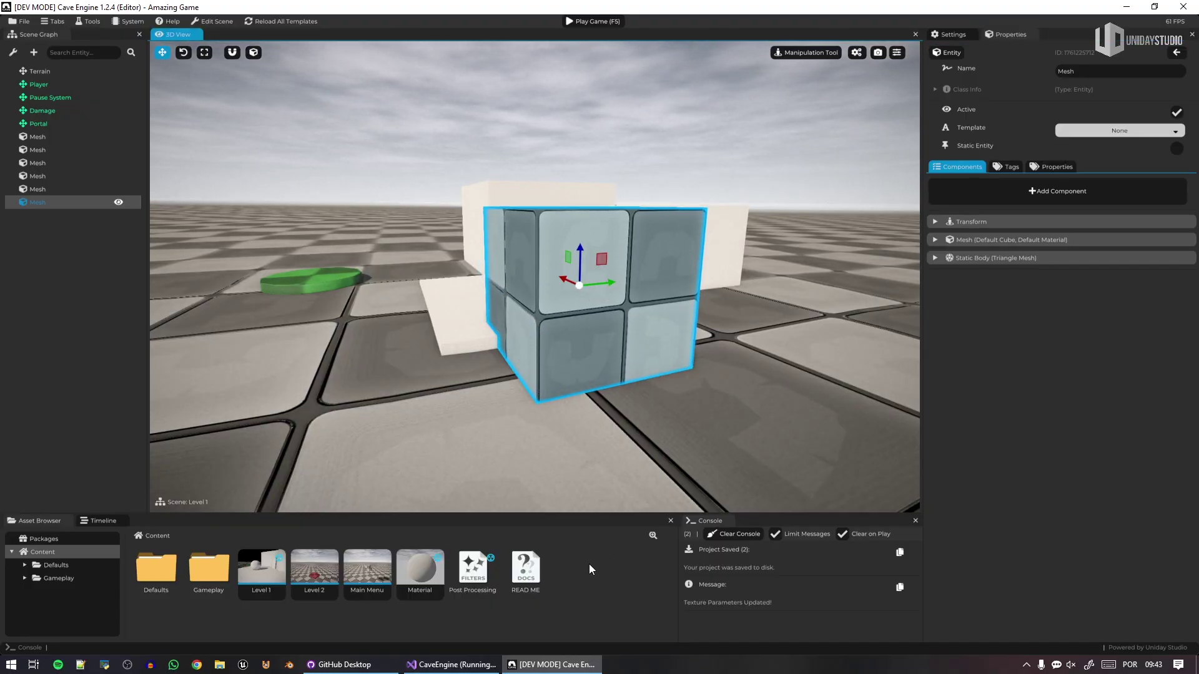
Step: Create a new material in the Content folder and apply it to the new cube
{"action": "right_click", "coordinate": [589, 564]}
{"action": "mouse_move", "coordinate": [637, 586]}
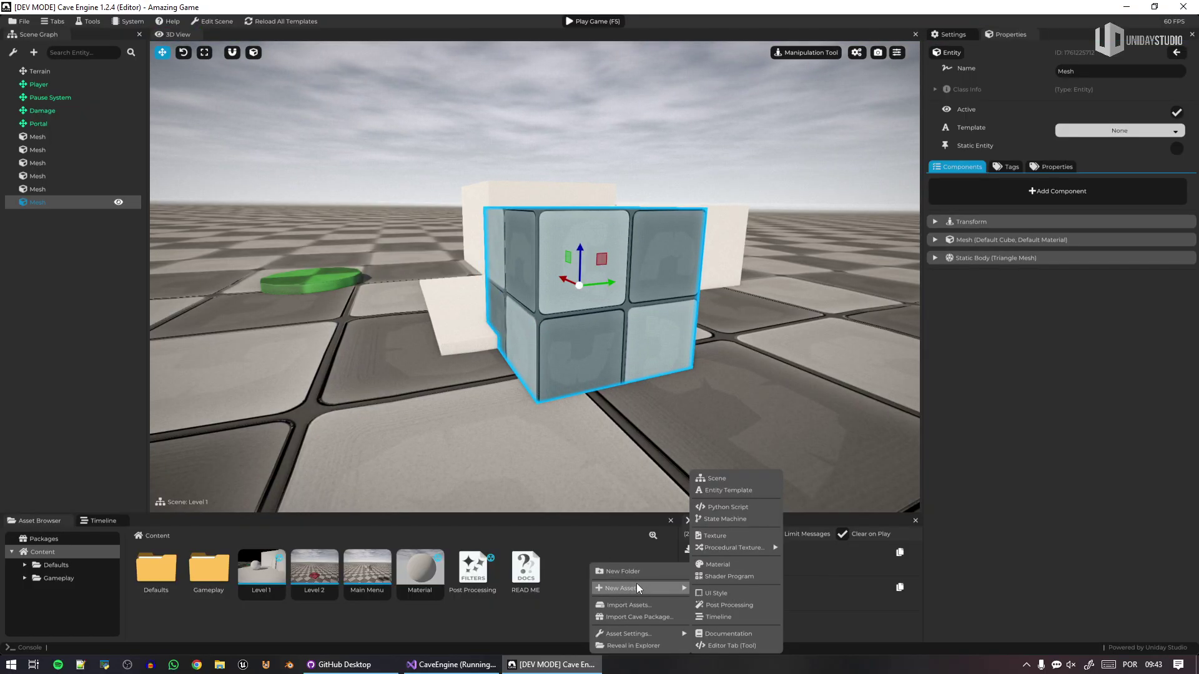
{"action": "left_click", "coordinate": [726, 564]}
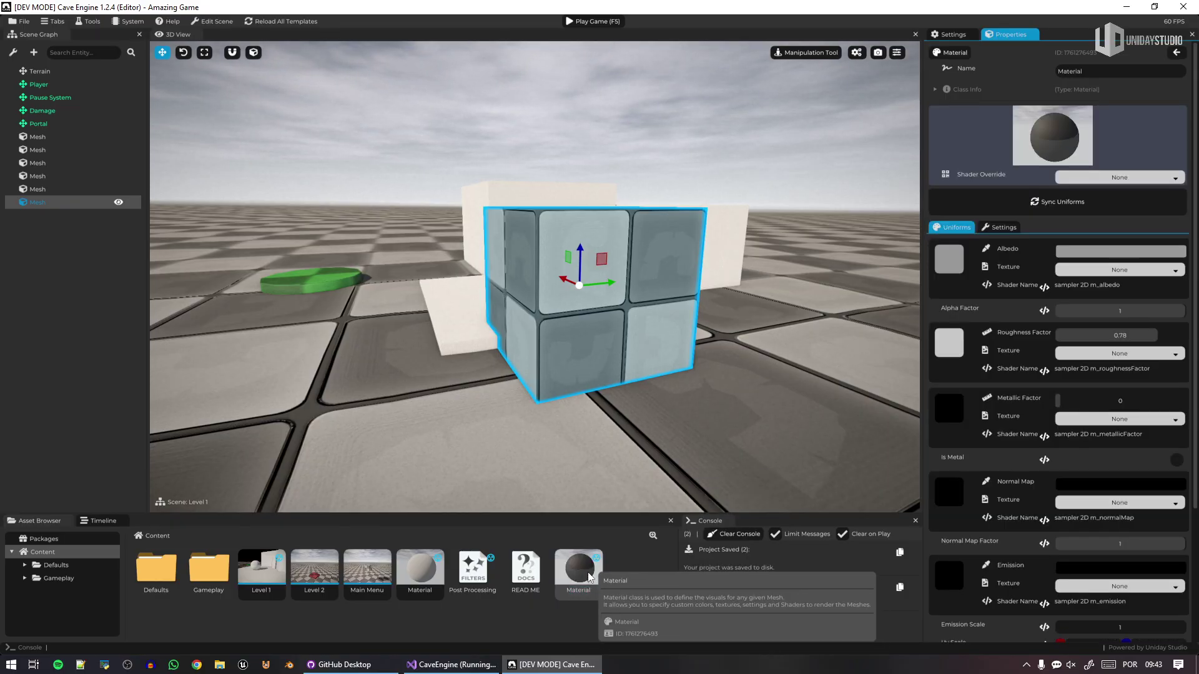
{"action": "left_click_drag", "start_coordinate": [589, 578], "coordinate": [668, 398]}
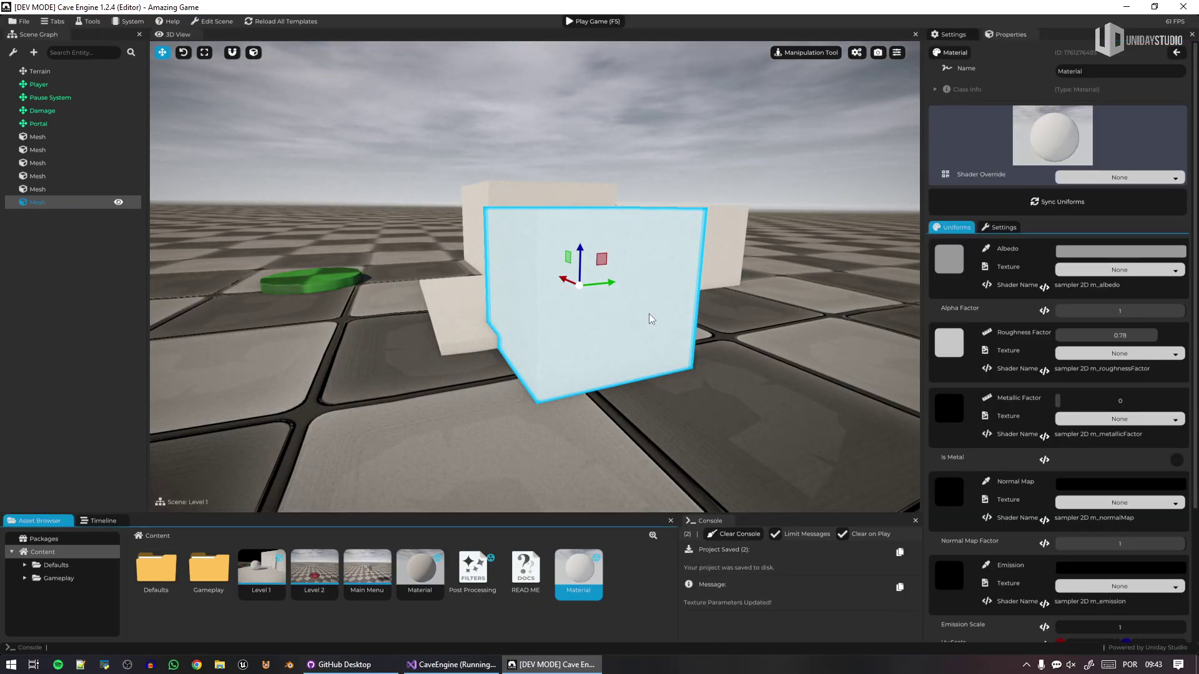
Step: Set the new material's albedo to a bright, saturated light blue
{"action": "left_click", "coordinate": [1073, 253]}
{"action": "left_click", "coordinate": [1144, 313]}
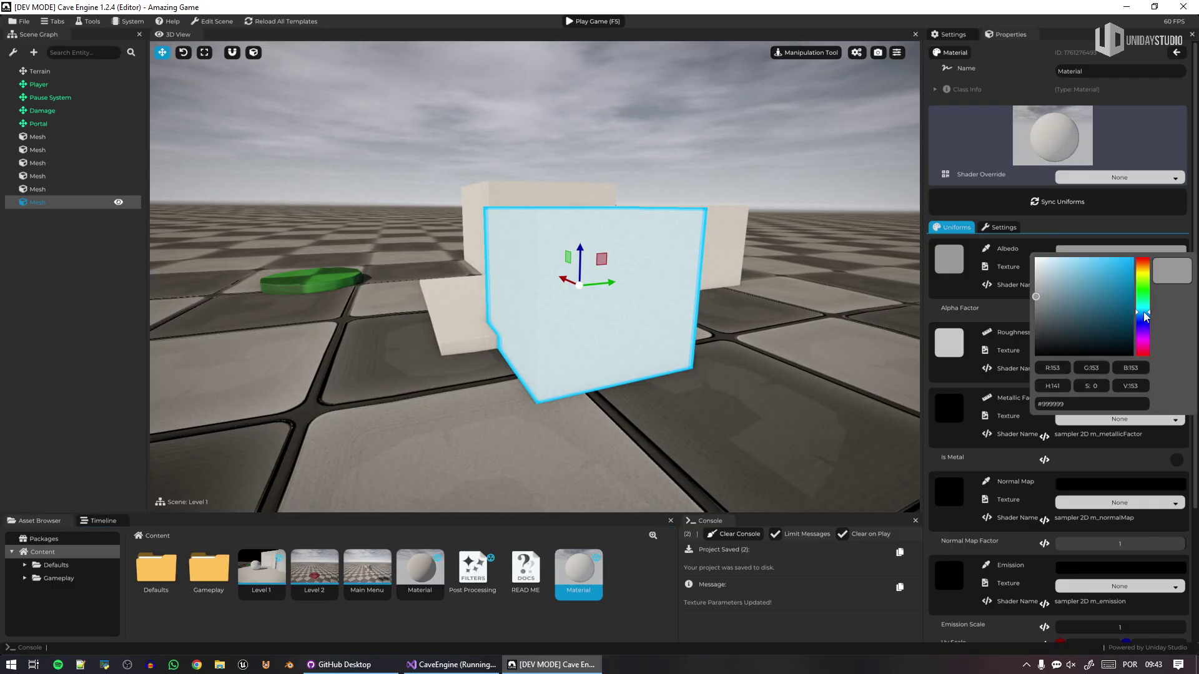
{"action": "left_click", "coordinate": [1126, 260]}
{"action": "left_click", "coordinate": [952, 404]}
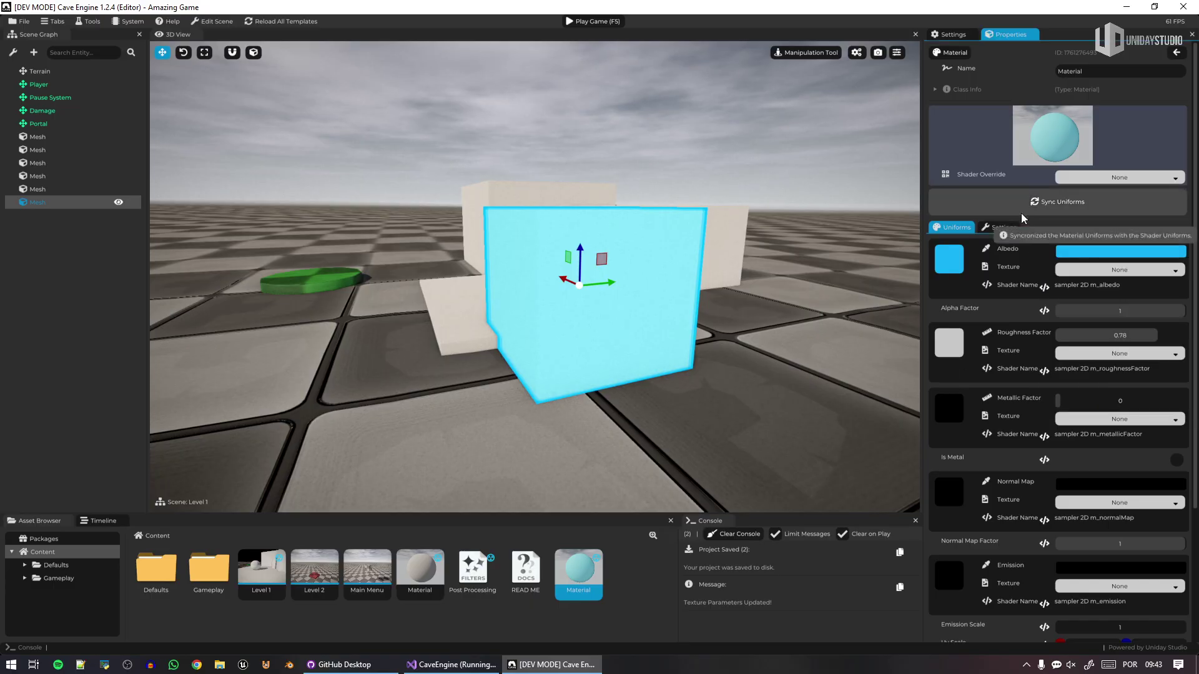
Step: Enable Alpha Blending on the blue material and lower its Alpha Factor to make the cube translucent, and deselect the cube
{"action": "left_click", "coordinate": [1003, 228]}
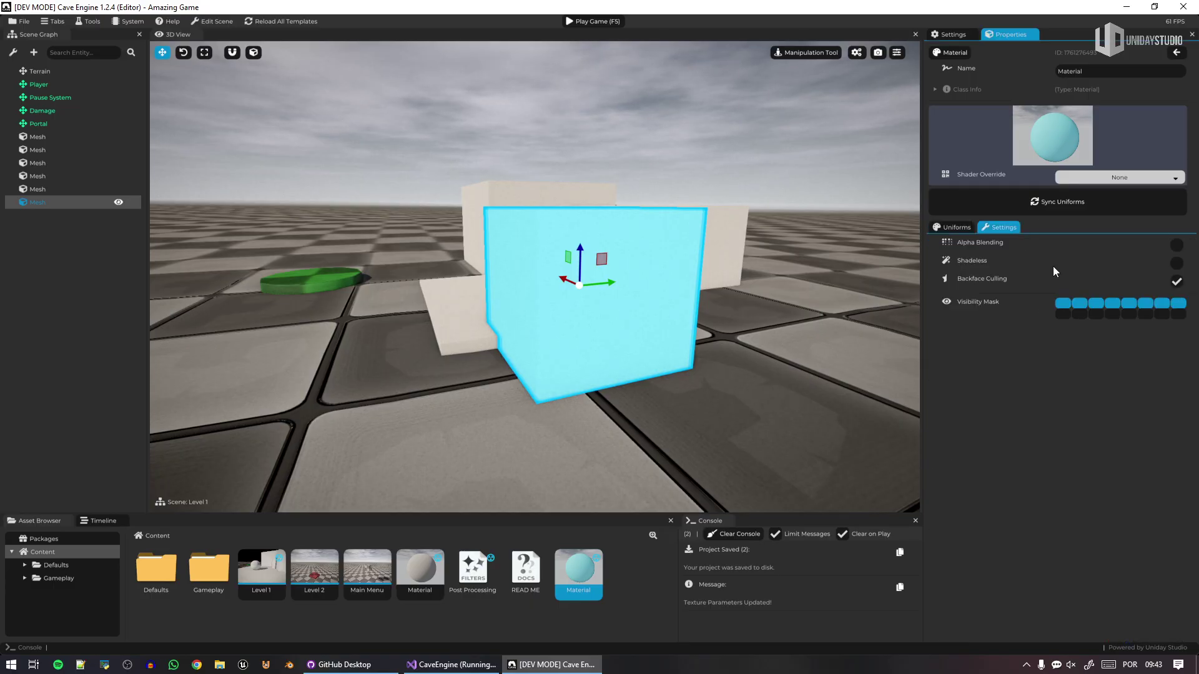
{"action": "left_click", "coordinate": [1176, 245]}
{"action": "left_click", "coordinate": [955, 227]}
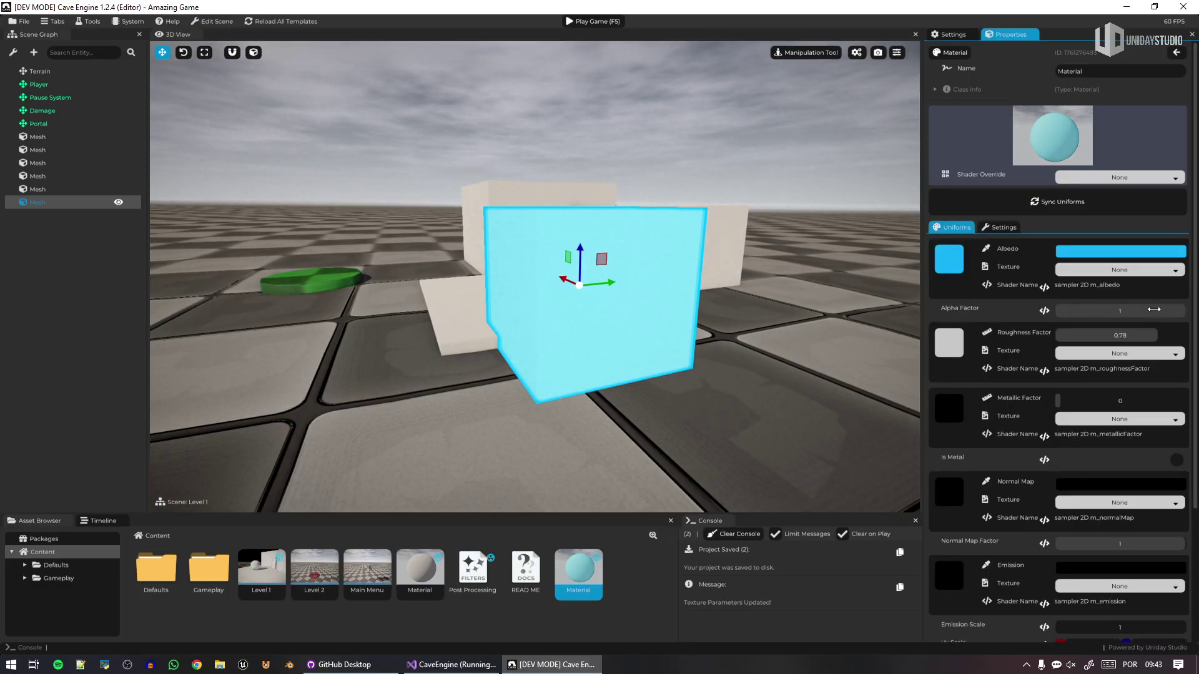
{"action": "left_click_drag", "start_coordinate": [1154, 309], "coordinate": [1093, 310]}
{"action": "left_click", "coordinate": [653, 95]}
Step: Examine the ambient occlusion on the sphere, pillar and walls through the translucent blue cube from several angles
{"action": "key", "text": "q"}
{"action": "right_click_drag", "start_coordinate": [664, 225], "coordinate": [650, 182]}
{"action": "key", "text": "w"}
{"action": "key", "text": "d"}
{"action": "right_click_drag", "start_coordinate": [564, 256], "coordinate": [564, 257]}
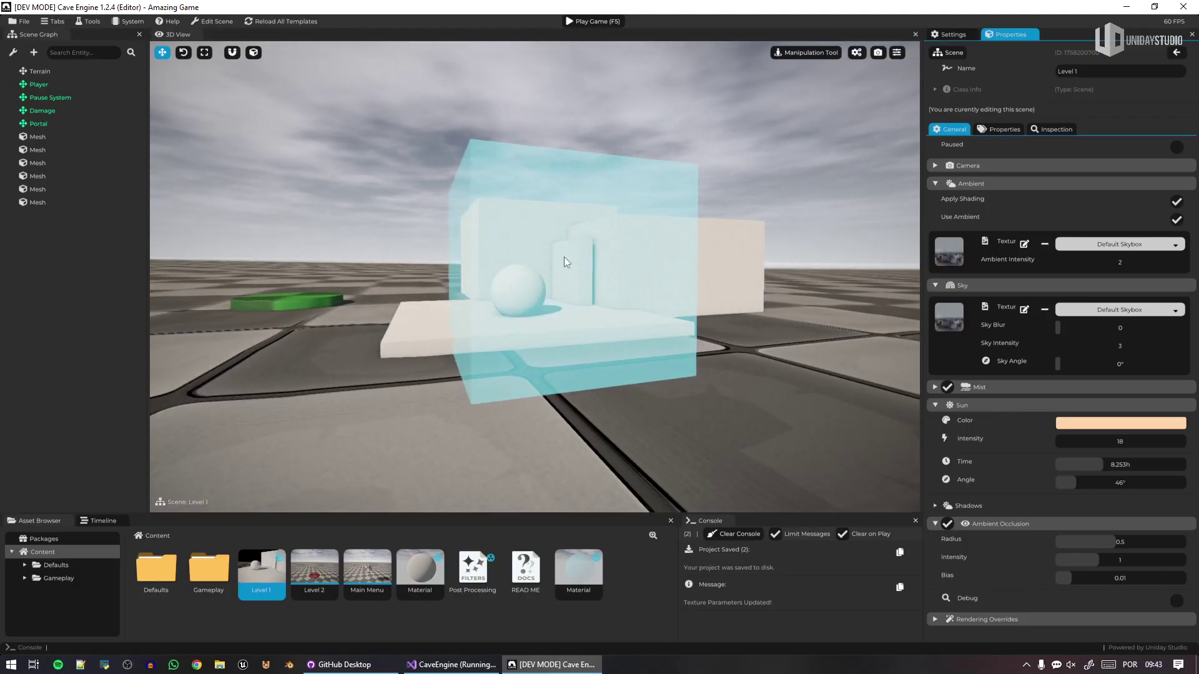
{"action": "key", "text": "a"}
{"action": "right_click_drag", "start_coordinate": [632, 297], "coordinate": [639, 284]}
{"action": "key", "text": "w"}
{"action": "key", "text": "d"}
{"action": "key", "text": "d"}
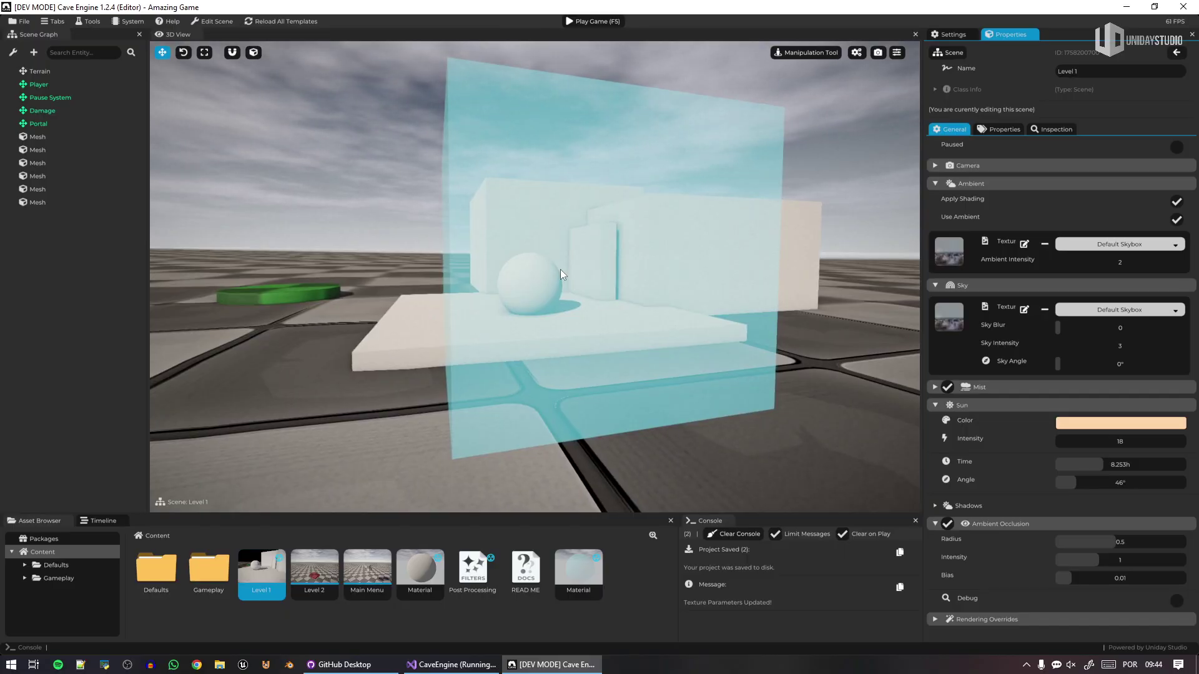
{"action": "key", "text": "w"}
{"action": "right_click_drag", "start_coordinate": [593, 246], "coordinate": [621, 287]}
{"action": "key", "text": "e"}
{"action": "key", "text": "s"}
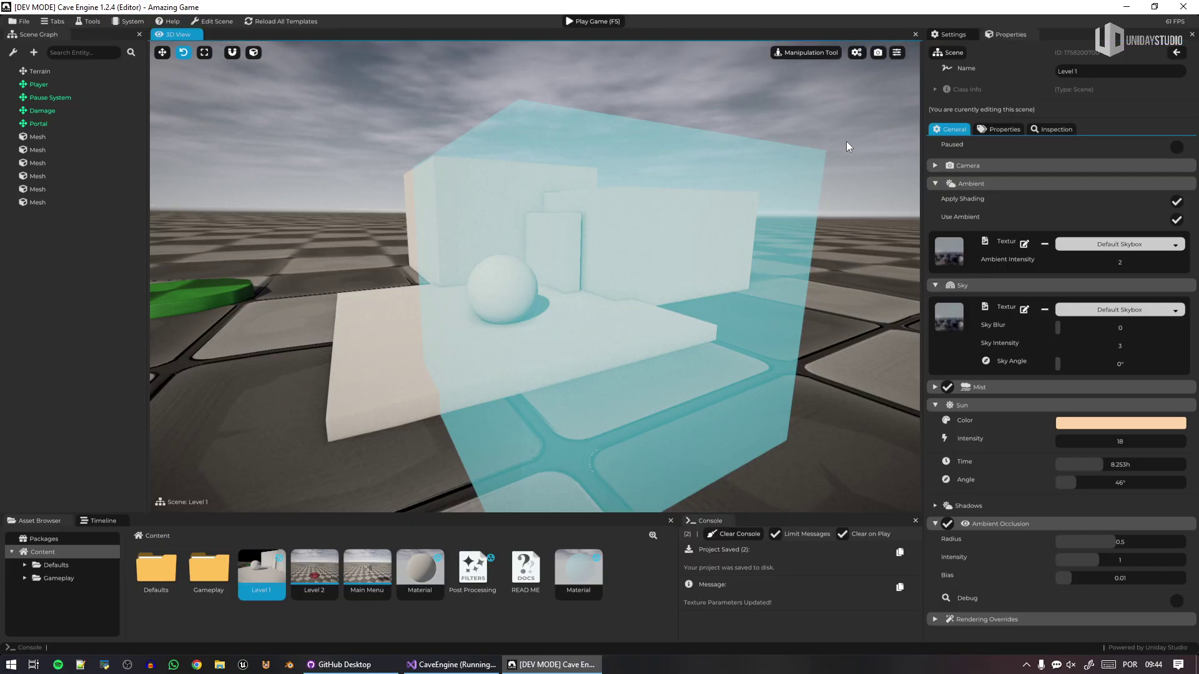
Step: Toggle the Level 1 scene's Ambient Occlusion repeatedly to compare the geometry behind the translucent cube, leaving it disabled
{"action": "left_click", "coordinate": [947, 524]}
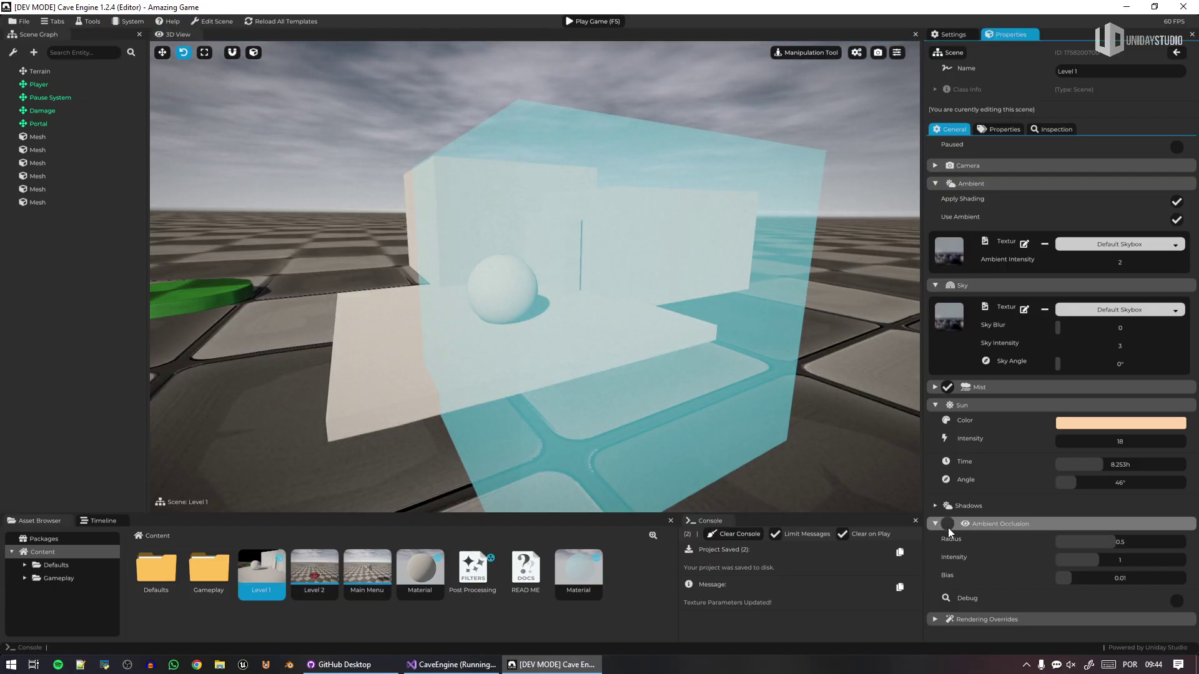
{"action": "left_click", "coordinate": [947, 524]}
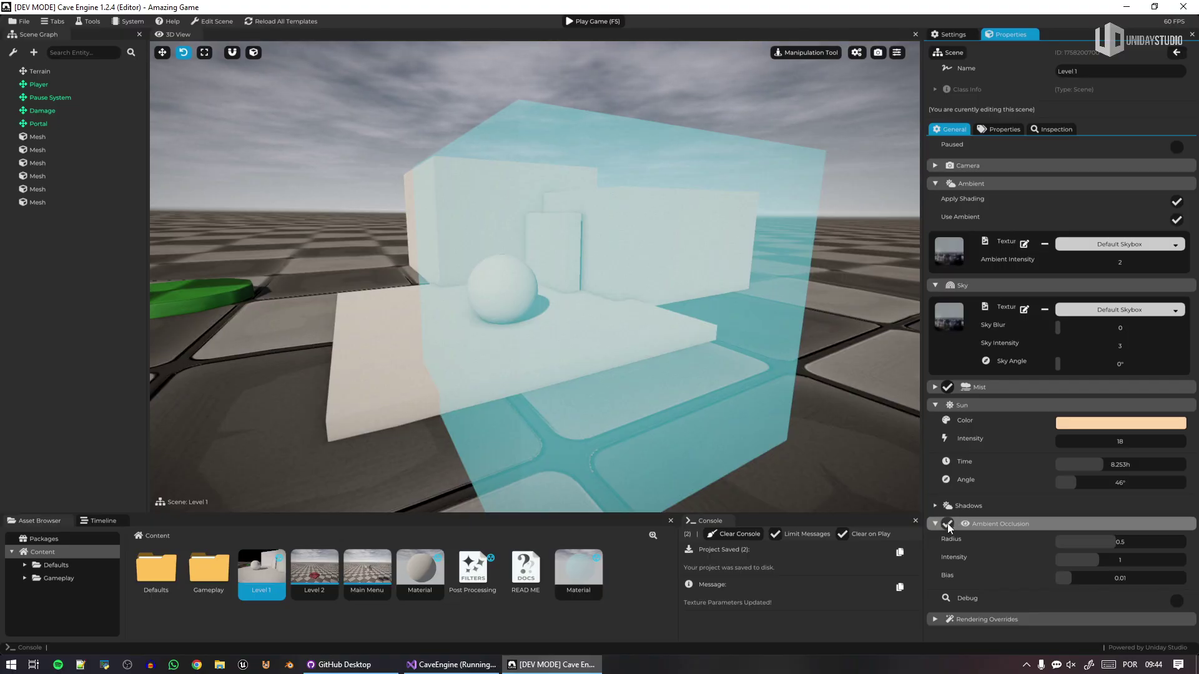
{"action": "left_click", "coordinate": [947, 524]}
{"action": "left_click", "coordinate": [947, 524]}
{"action": "left_click", "coordinate": [947, 524]}
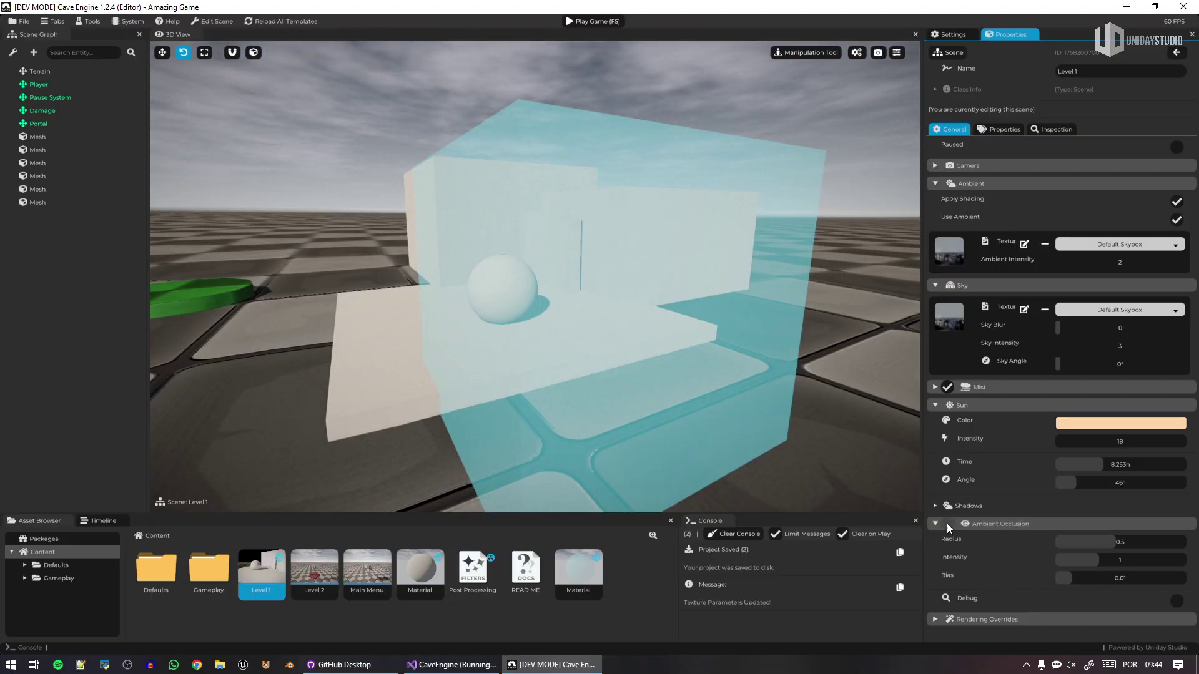
Step: Switch the scene's Ambient Occlusion on and off once more, leaving it enabled, and collapse the Sky settings
{"action": "left_click", "coordinate": [947, 524]}
{"action": "left_click", "coordinate": [946, 524]}
{"action": "left_click", "coordinate": [947, 524]}
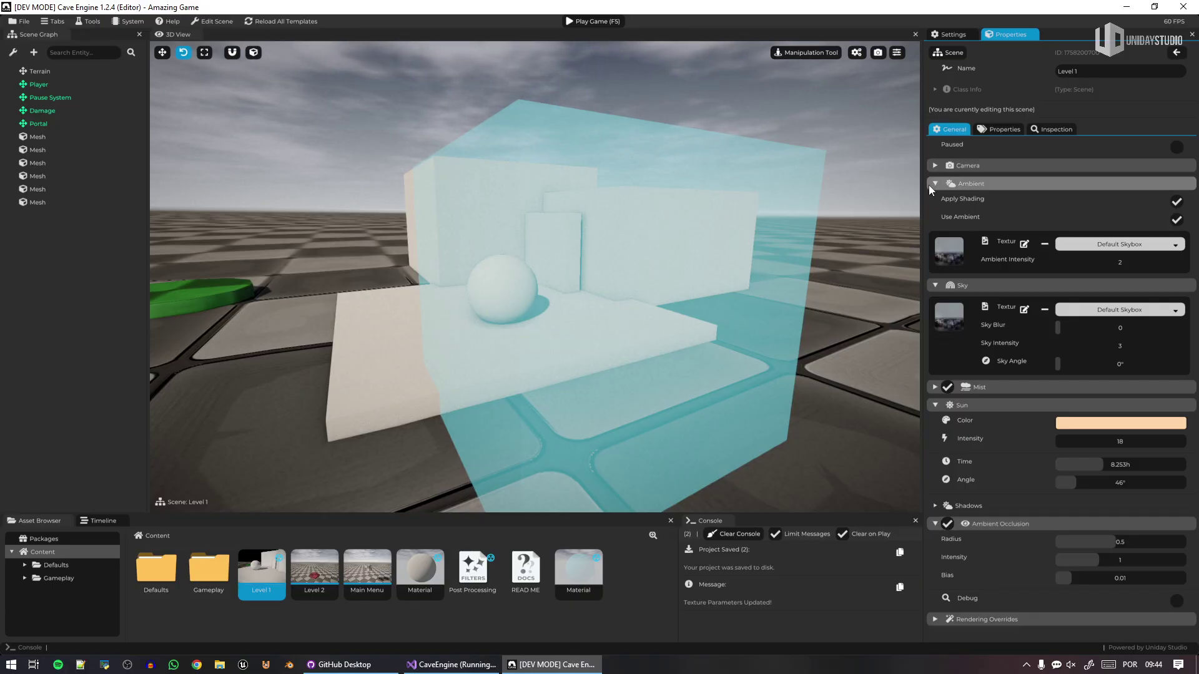
{"action": "left_click", "coordinate": [935, 285]}
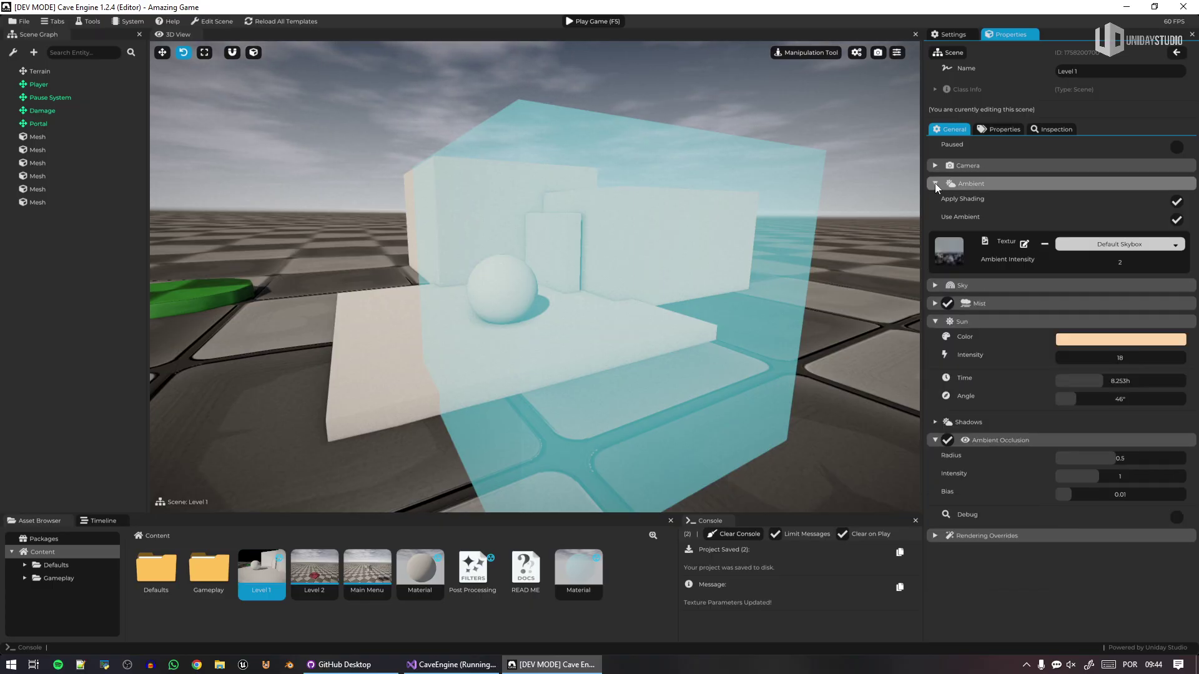
{"action": "left_click", "coordinate": [331, 122]}
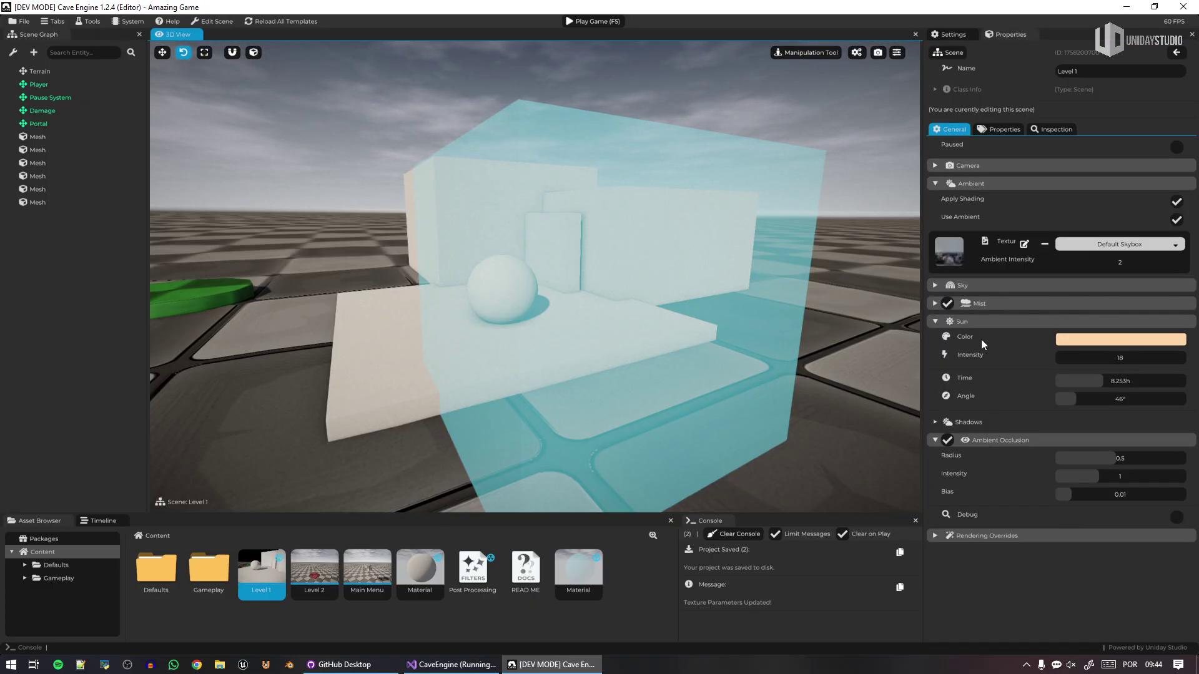
Step: Try a Sun Intensity of 78.7 and inspect the shapes and translucent cube from another side
{"action": "left_click_drag", "start_coordinate": [1093, 357], "coordinate": [1186, 358]}
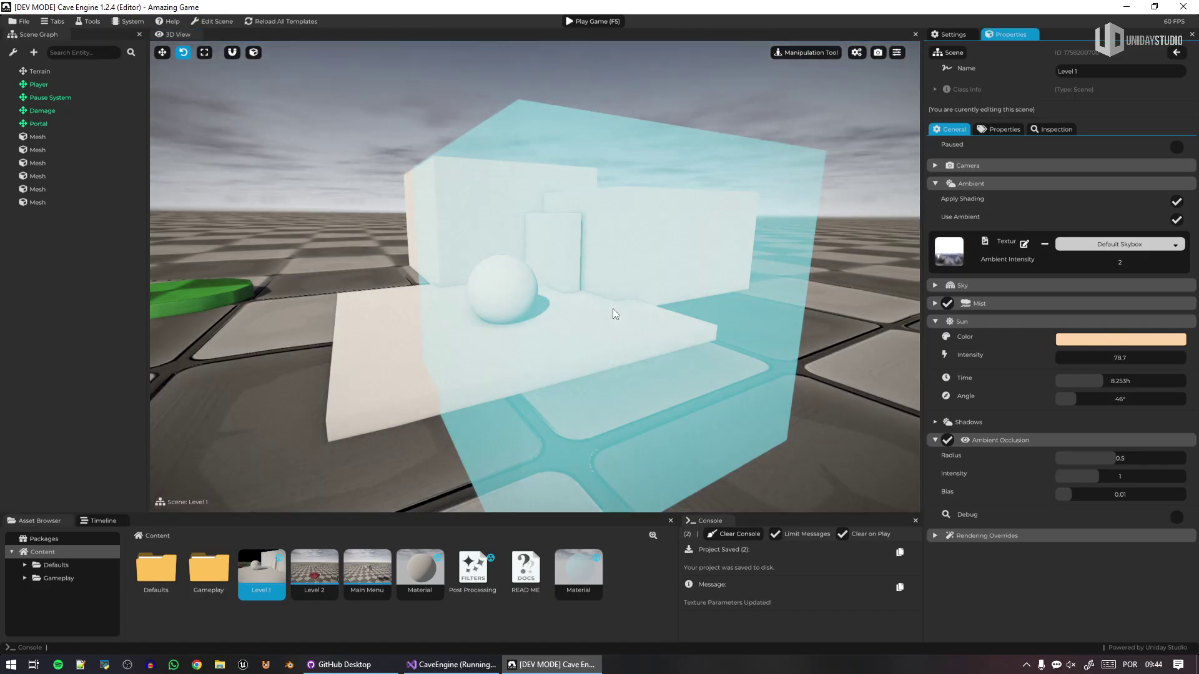
{"action": "key", "text": "d"}
{"action": "right_click_drag", "start_coordinate": [612, 312], "coordinate": [475, 313]}
{"action": "right_click_drag", "start_coordinate": [788, 308], "coordinate": [666, 308]}
{"action": "key", "text": "s"}
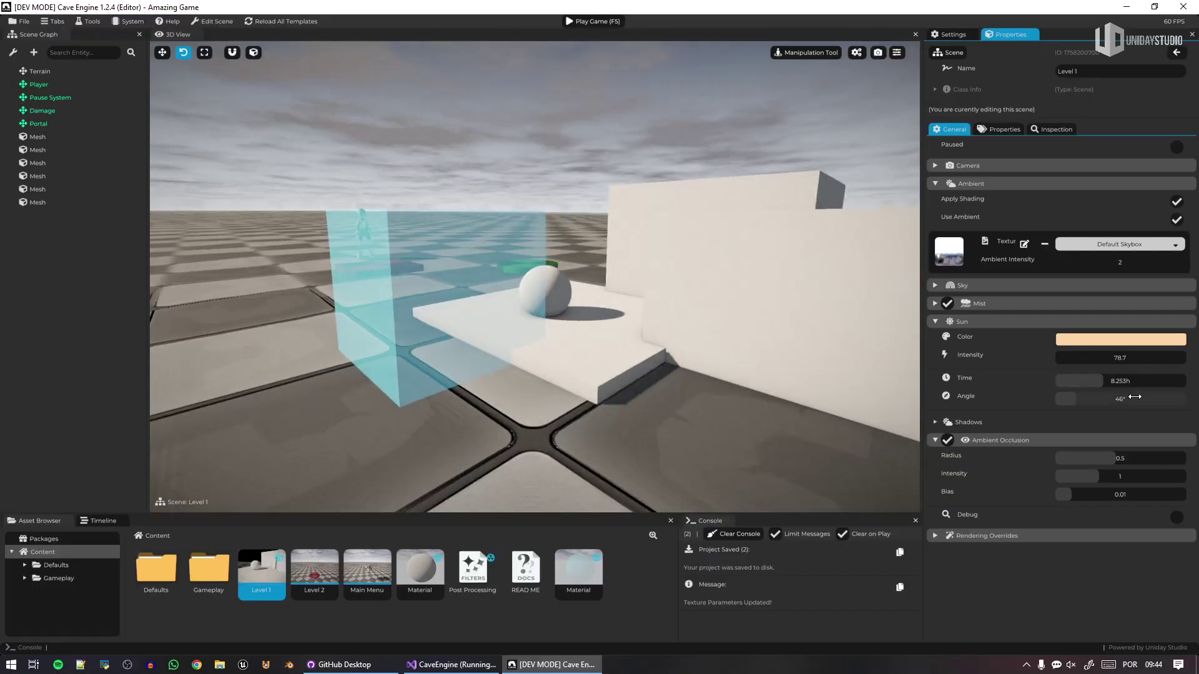
Step: Try a Sun Intensity of 233.9 while viewing the shapes through the translucent cube, and restore the intensity to 18
{"action": "left_click_drag", "start_coordinate": [1083, 355], "coordinate": [1187, 358]}
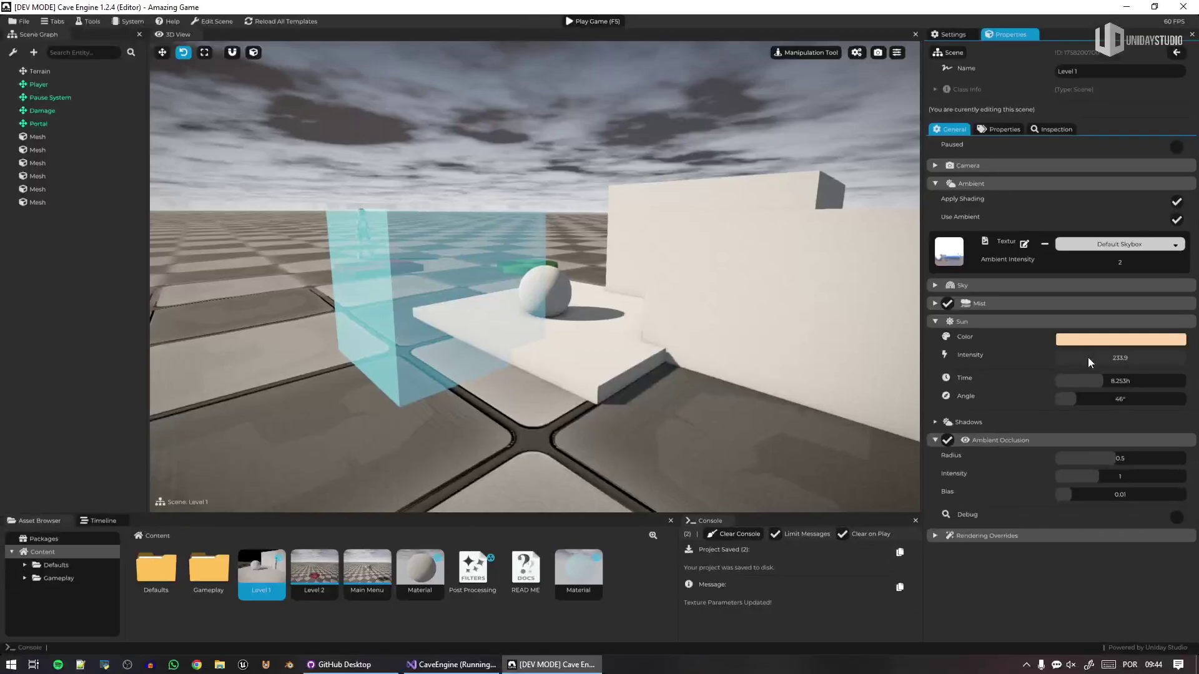
{"action": "right_click_drag", "start_coordinate": [788, 325], "coordinate": [650, 250]}
{"action": "right_click_drag", "start_coordinate": [649, 400], "coordinate": [781, 469]}
{"action": "key", "text": "a"}
{"action": "key", "text": "a"}
{"action": "right_click_drag", "start_coordinate": [576, 270], "coordinate": [576, 267]}
{"action": "key", "text": "d"}
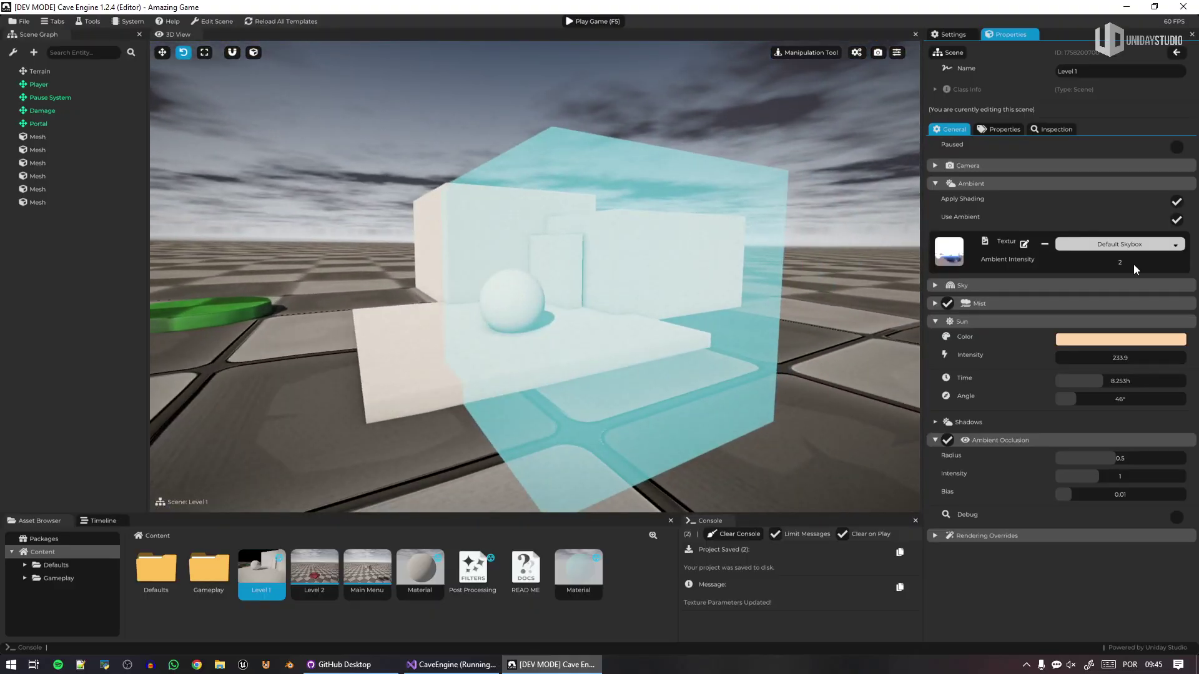
{"action": "type", "text": "18"}
{"action": "key", "text": "Return"}
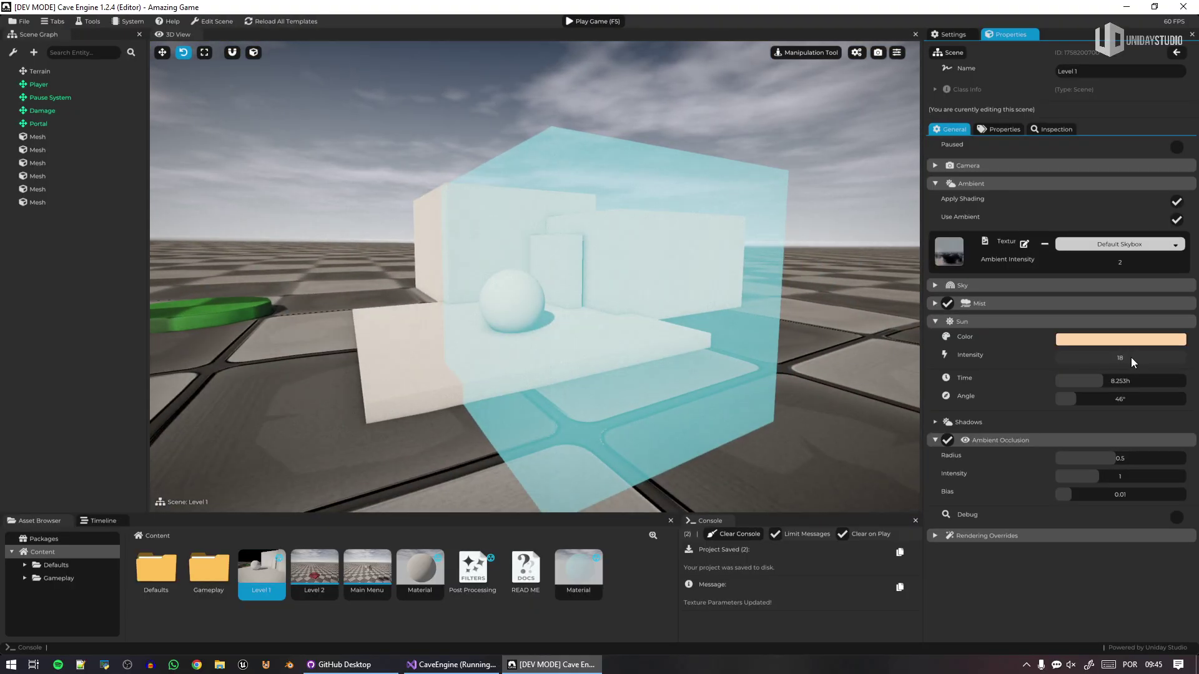
Step: Try different Sun angles while watching the scene's lighting, and set the Sun Angle to 41°
{"action": "right_click_drag", "start_coordinate": [781, 325], "coordinate": [481, 335]}
{"action": "key", "text": "d"}
{"action": "key", "text": "s"}
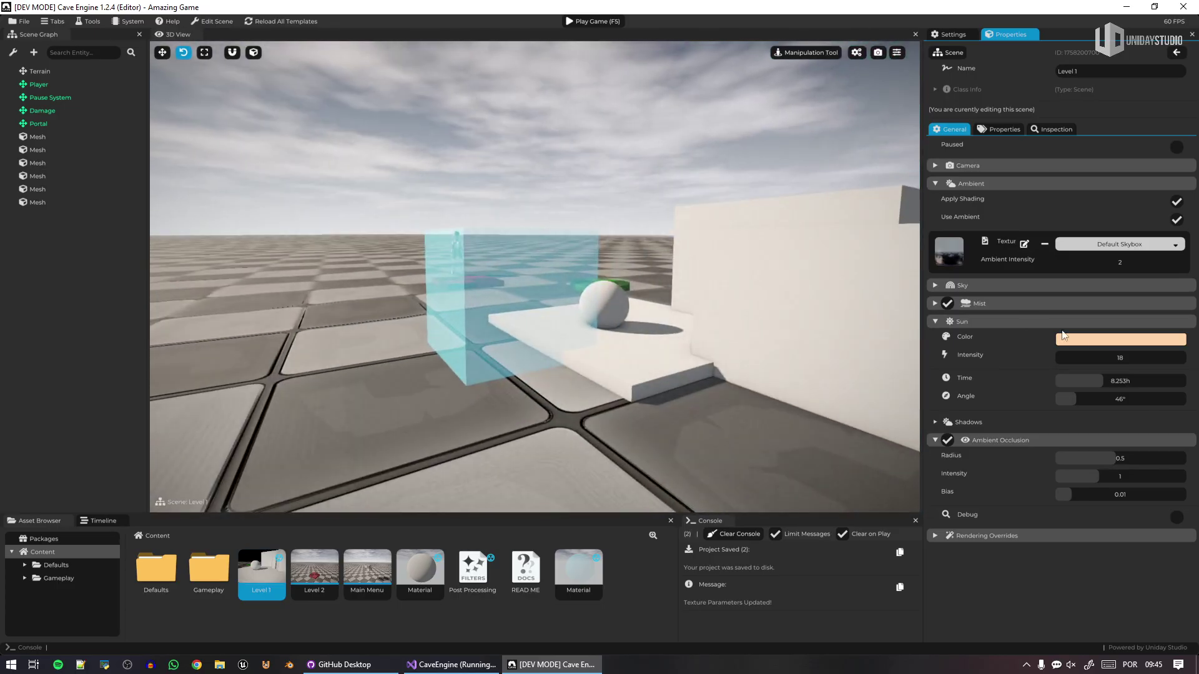
{"action": "left_click_drag", "start_coordinate": [1077, 400], "coordinate": [1051, 404]}
{"action": "right_click_drag", "start_coordinate": [831, 387], "coordinate": [705, 297]}
{"action": "left_click_drag", "start_coordinate": [1060, 399], "coordinate": [1076, 400]}
{"action": "double_click", "coordinate": [1079, 401]}
{"action": "type", "text": "41"}
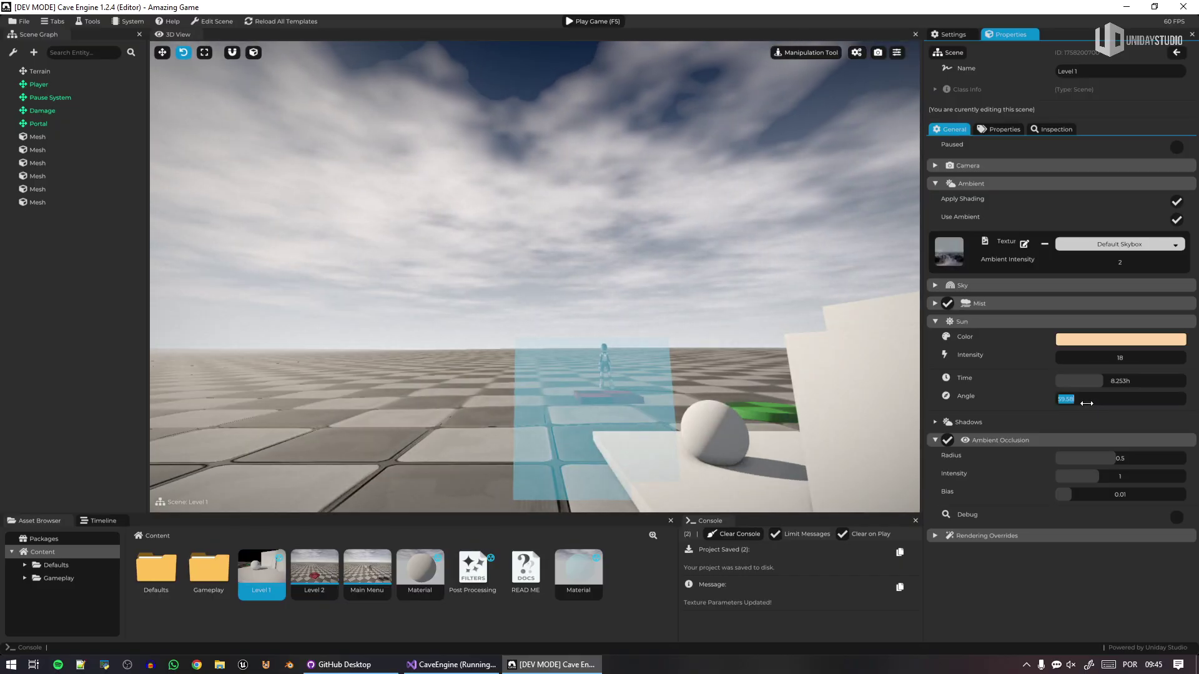
{"action": "key", "text": "Return"}
Step: Facing the sphere and pillar through the cube, turn Ambient Occlusion off and back on to compare the shading
{"action": "right_click_drag", "start_coordinate": [578, 314], "coordinate": [593, 366]}
{"action": "left_click", "coordinate": [763, 119]}
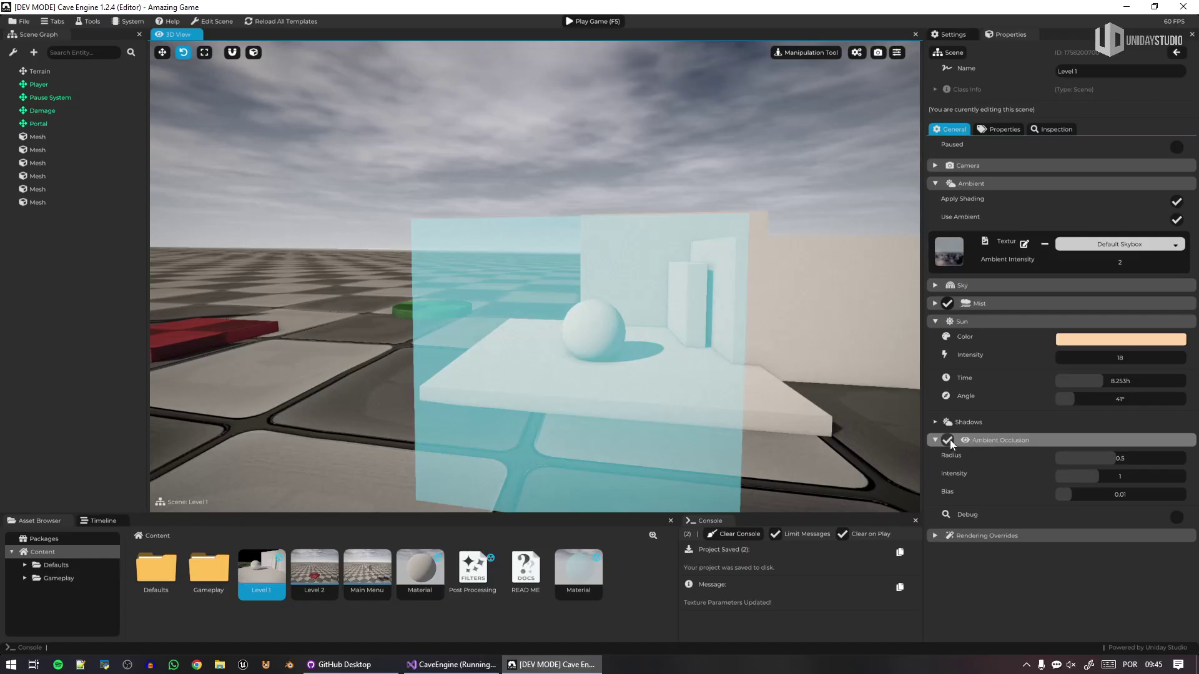
{"action": "left_click", "coordinate": [950, 440]}
{"action": "left_click", "coordinate": [949, 439]}
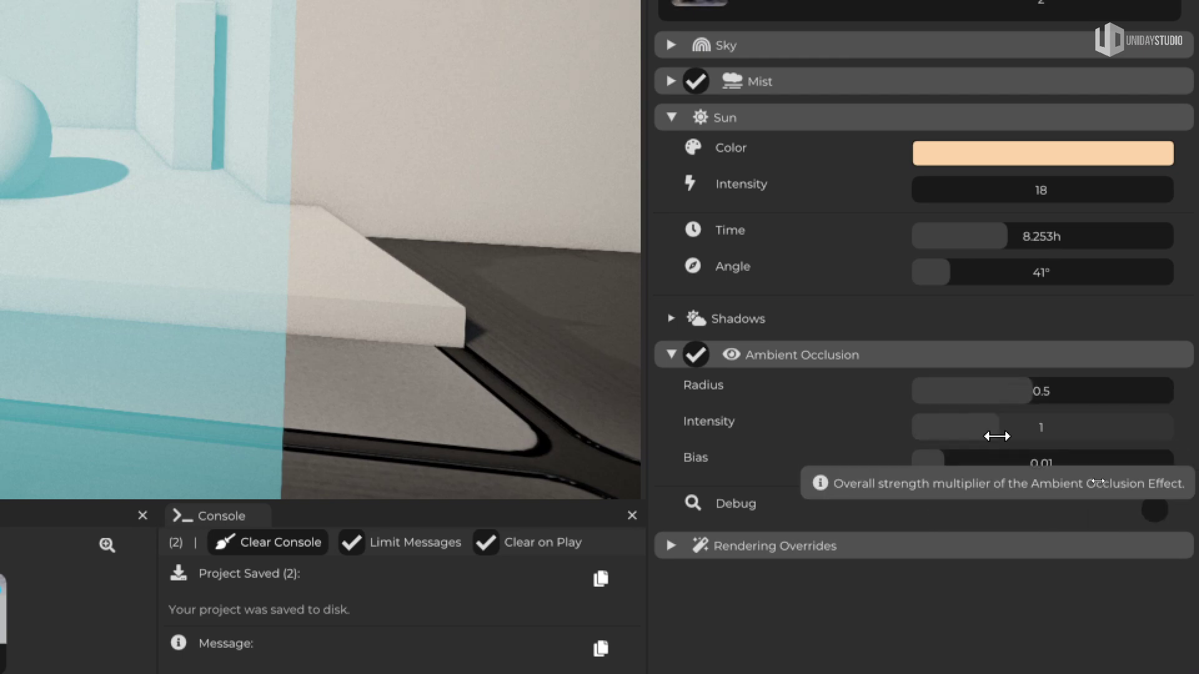
Step: Try smaller and larger Ambient Occlusion Radius values, including 0.455 and 0.995, and restore the Radius to 0.5
{"action": "left_click_drag", "start_coordinate": [1032, 387], "coordinate": [1086, 391]}
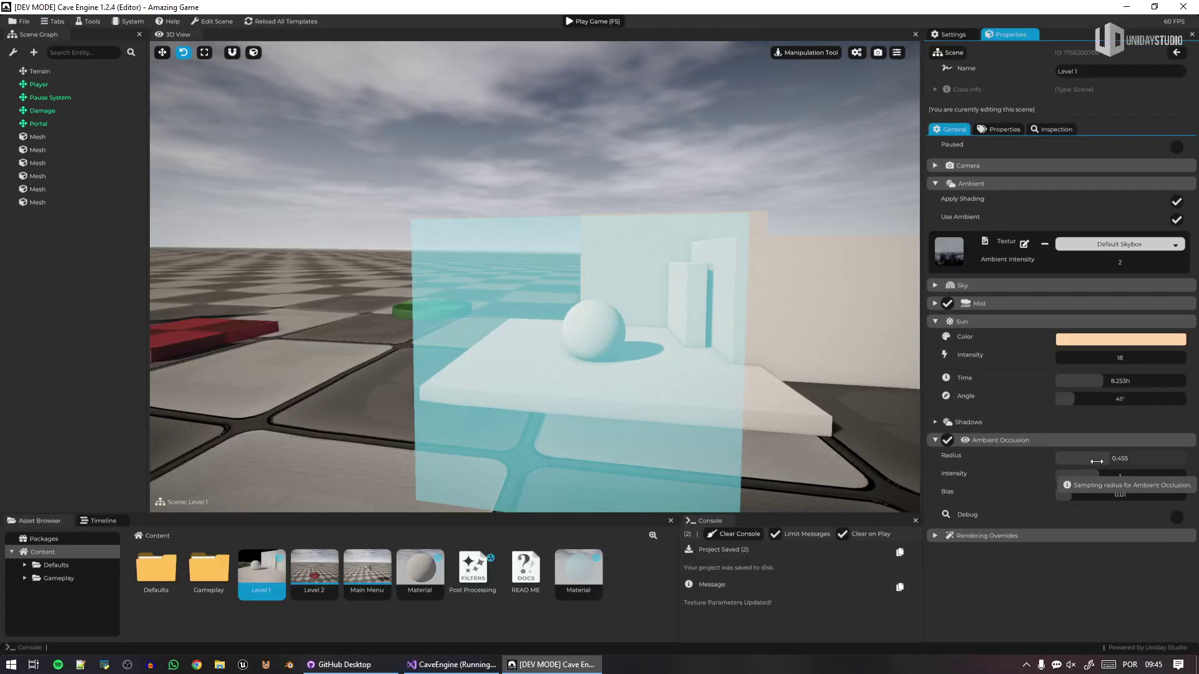
{"action": "left_click_drag", "start_coordinate": [995, 392], "coordinate": [1131, 391]}
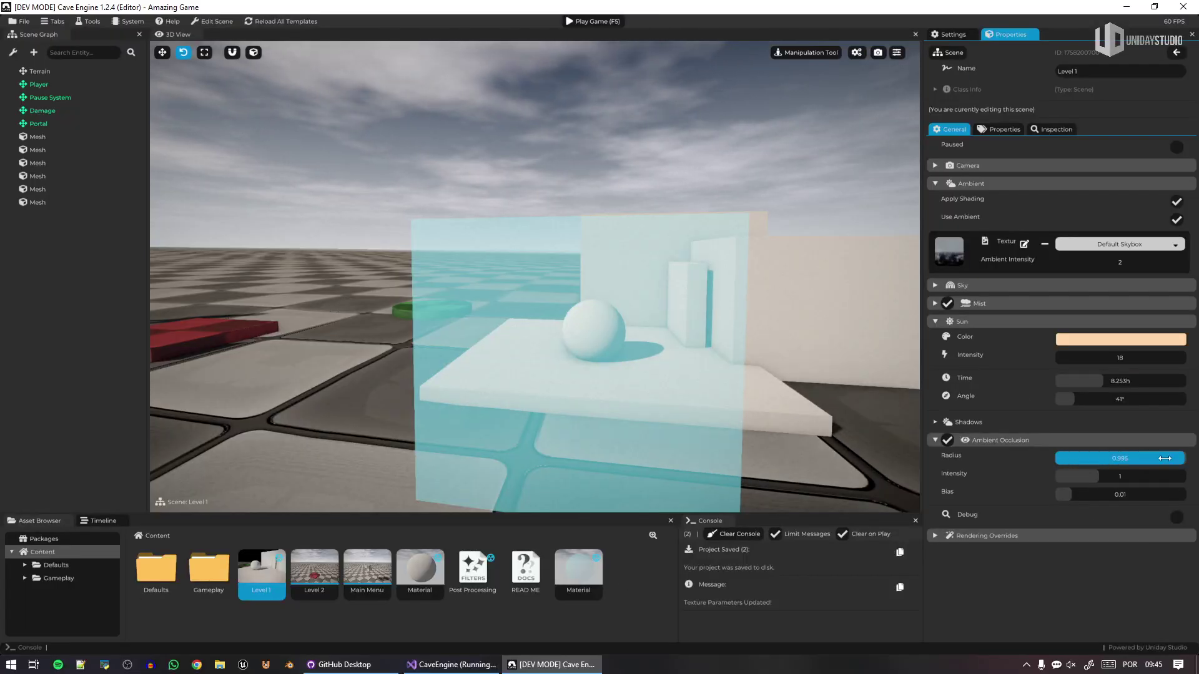
{"action": "left_click_drag", "start_coordinate": [1165, 458], "coordinate": [1120, 458]}
{"action": "double_click", "coordinate": [1119, 458]}
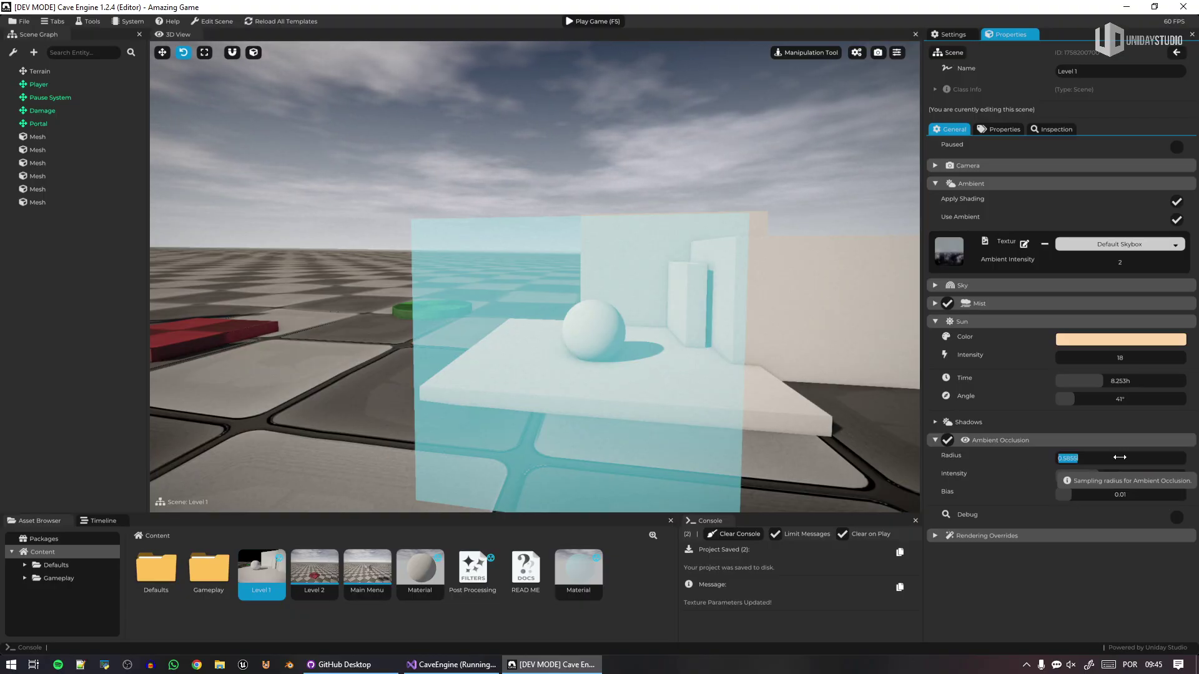
{"action": "key", "text": "BackSpace"}
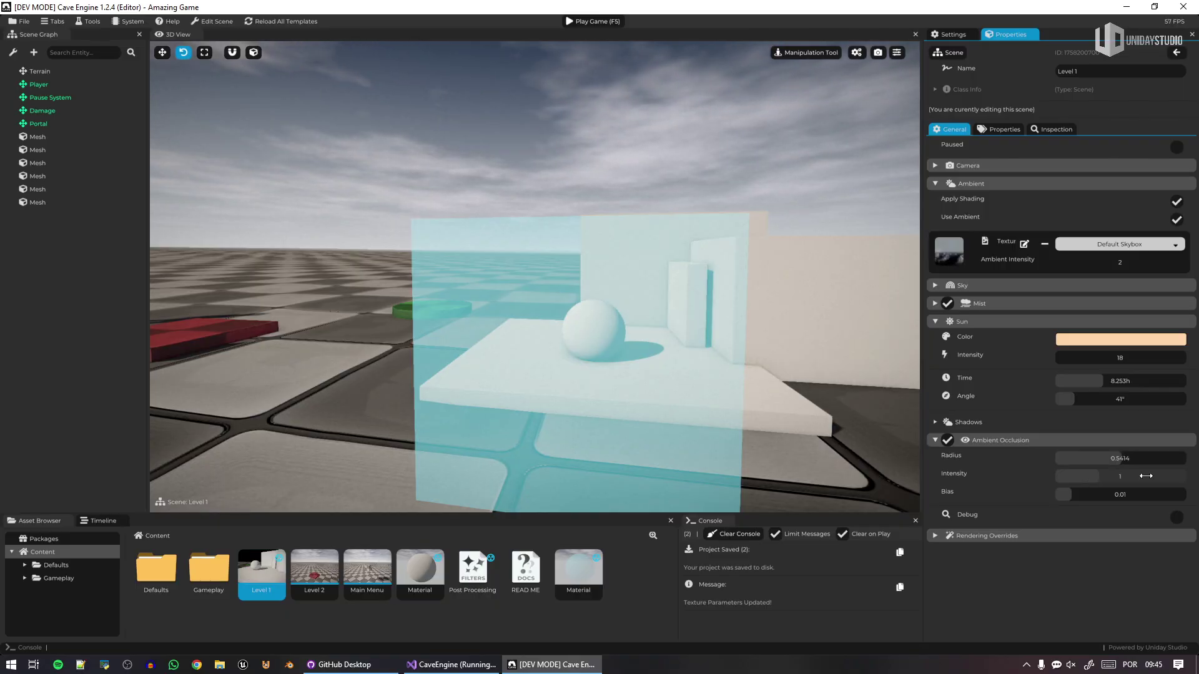
{"action": "double_click", "coordinate": [1116, 459]}
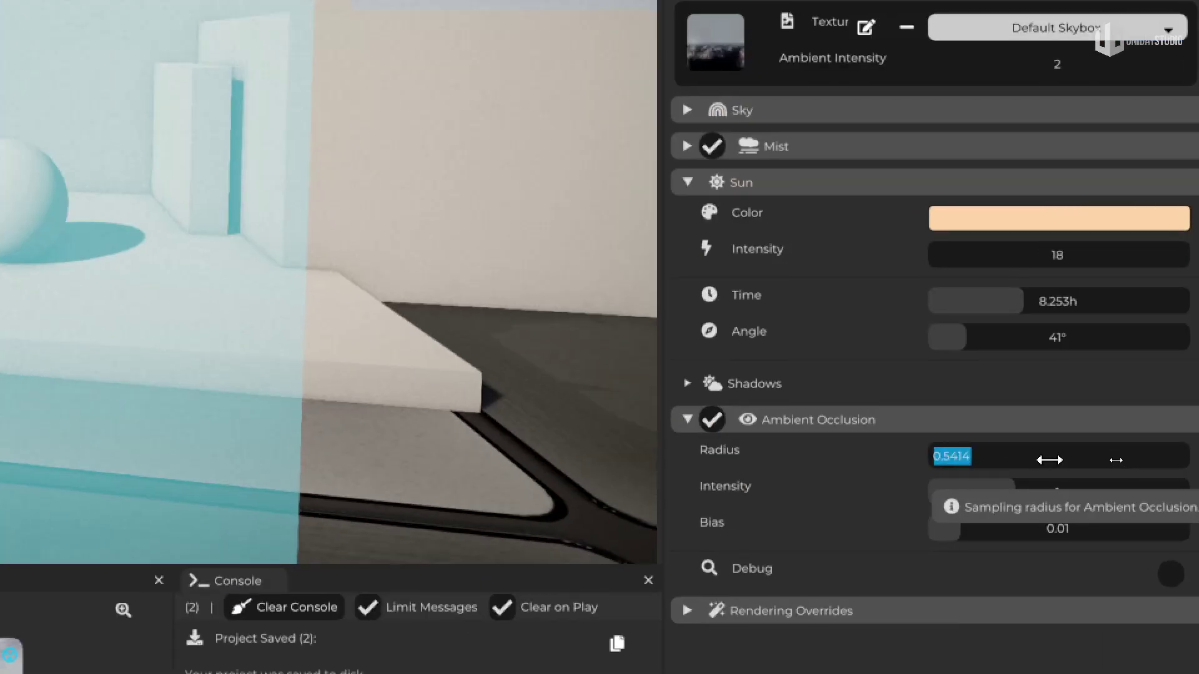
{"action": "type", "text": "0.5"}
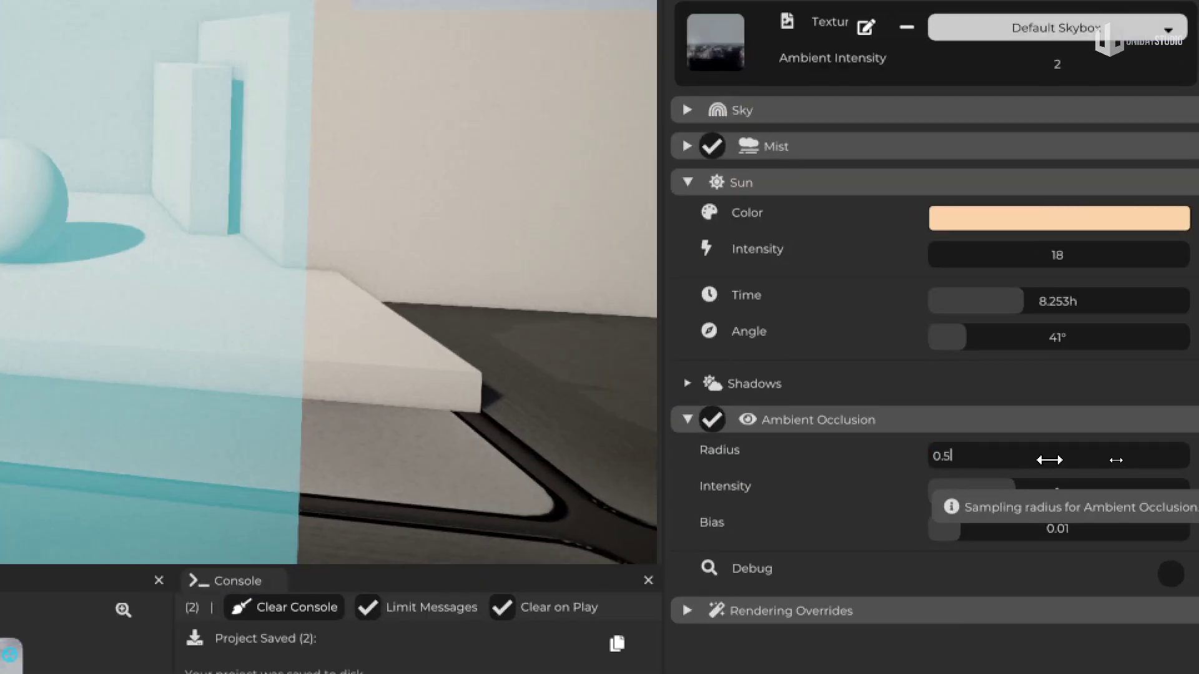
{"action": "key", "text": "Return"}
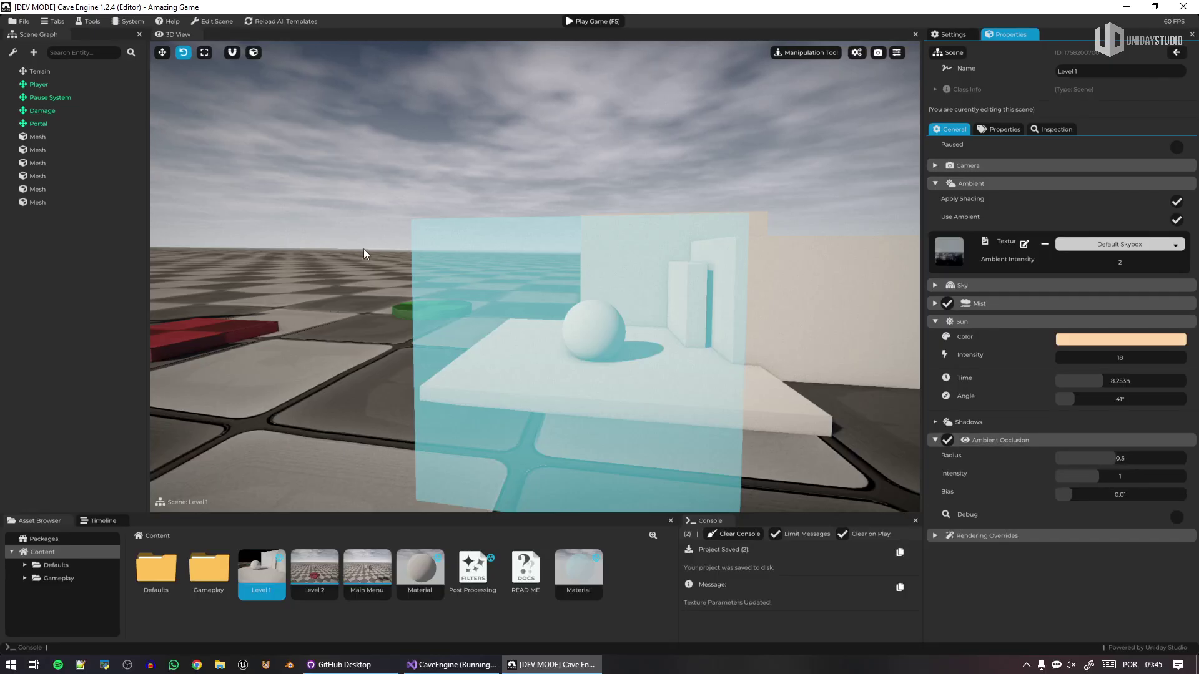
Step: Raise the Ambient Occlusion Intensity strongly to exaggerate the contact shadows around the shapes, and restore it to 1
{"action": "key", "text": "a"}
{"action": "right_click_drag", "start_coordinate": [364, 252], "coordinate": [563, 252]}
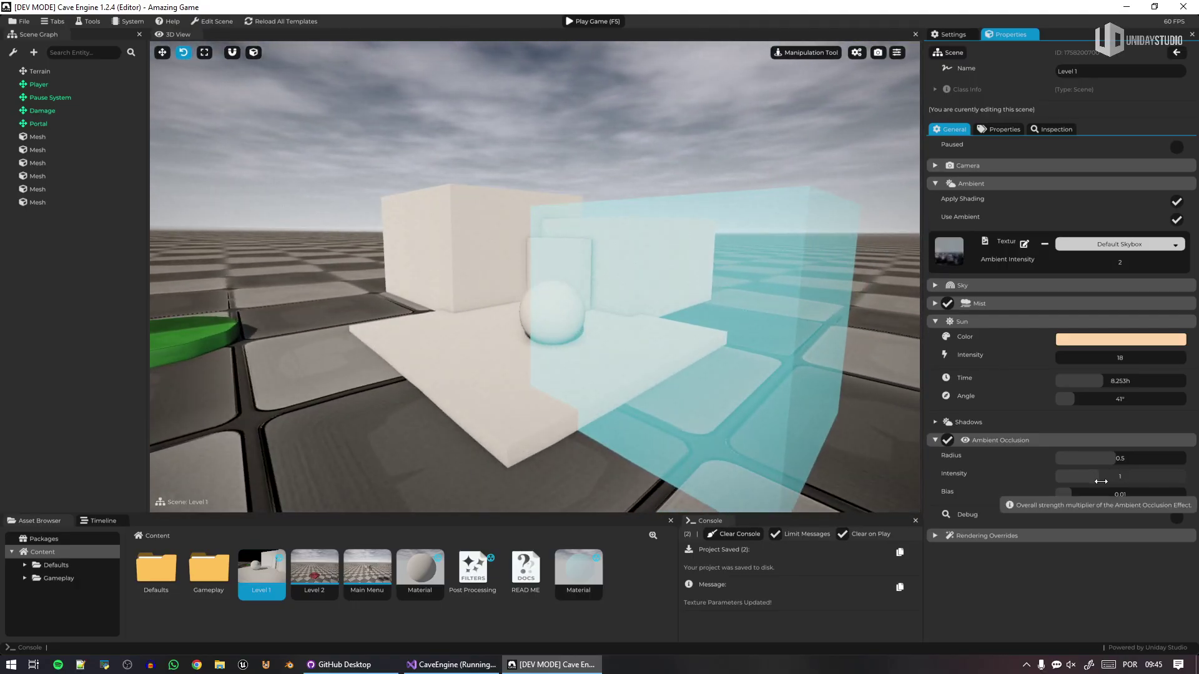
{"action": "left_click_drag", "start_coordinate": [1099, 478], "coordinate": [1190, 480]}
{"action": "right_click_drag", "start_coordinate": [450, 335], "coordinate": [499, 346]}
{"action": "key", "text": "a"}
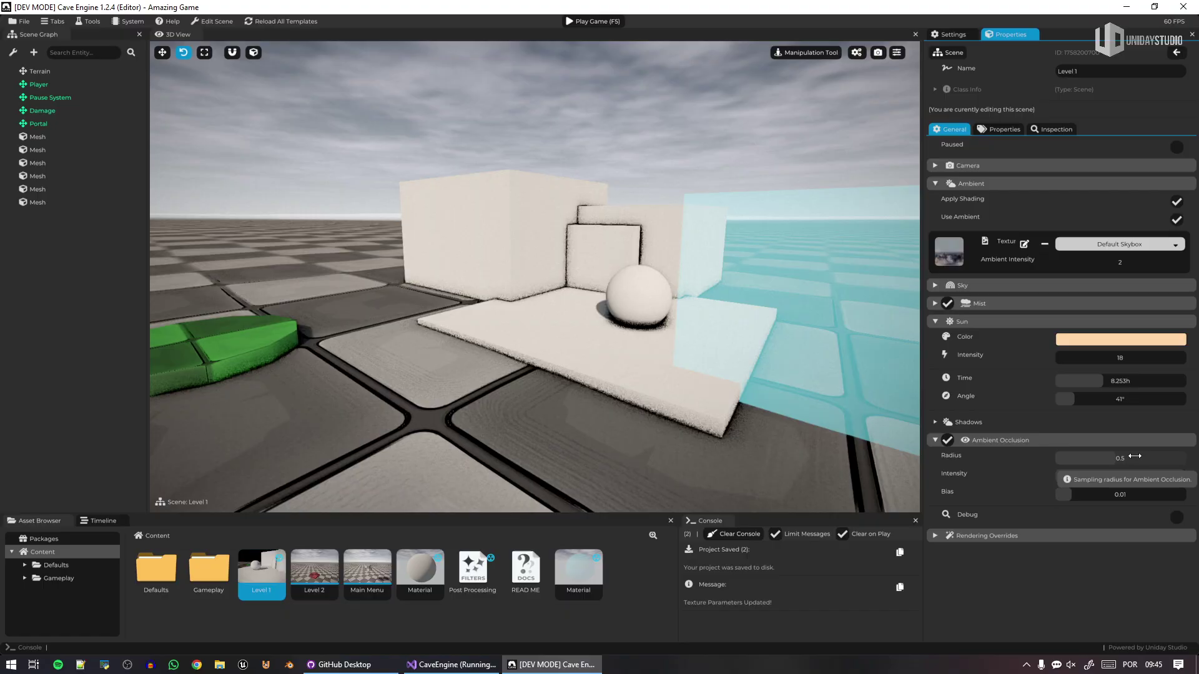
{"action": "left_click_drag", "start_coordinate": [1143, 477], "coordinate": [1099, 473]}
{"action": "double_click", "coordinate": [1103, 473]}
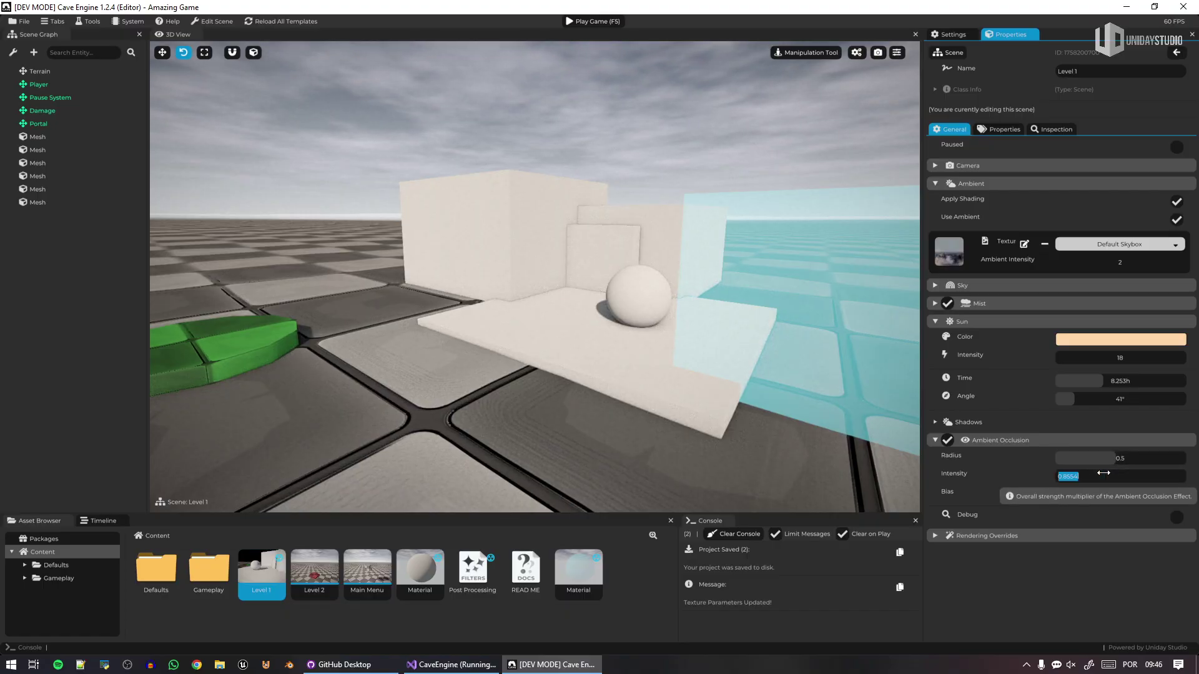
{"action": "key", "text": "Return"}
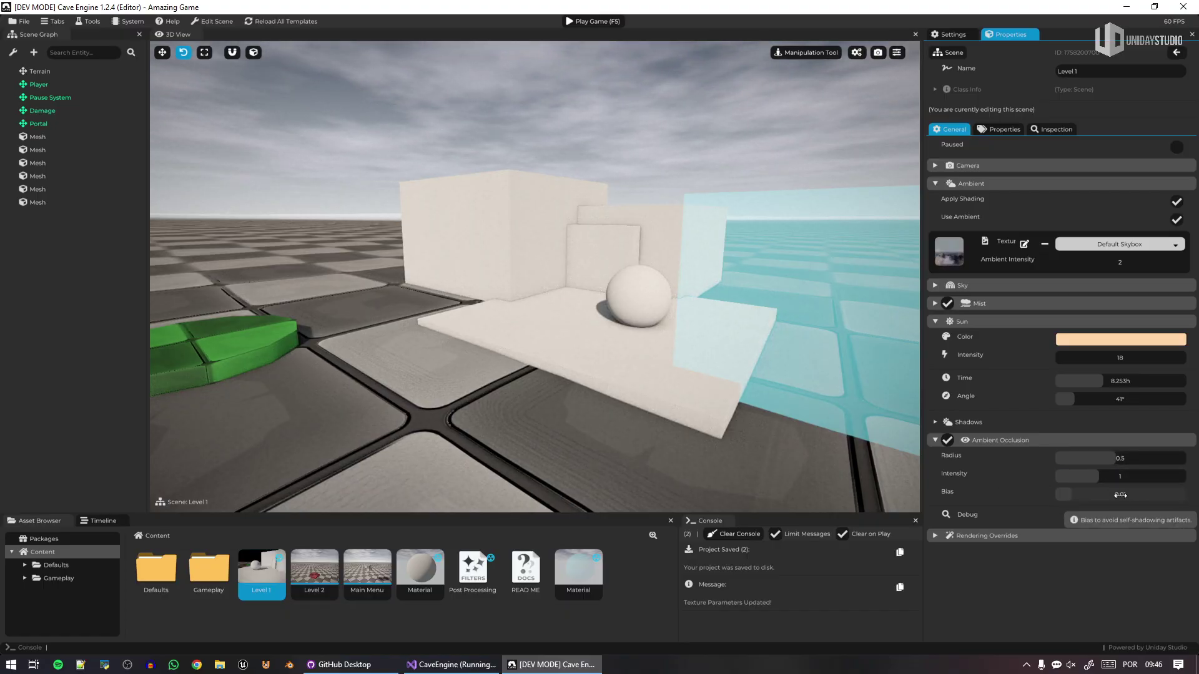
Step: Enable the Ambient Occlusion Debug view, examine the character, floor tiles, sphere and translucent cube, and turn it off
{"action": "left_click", "coordinate": [1176, 518]}
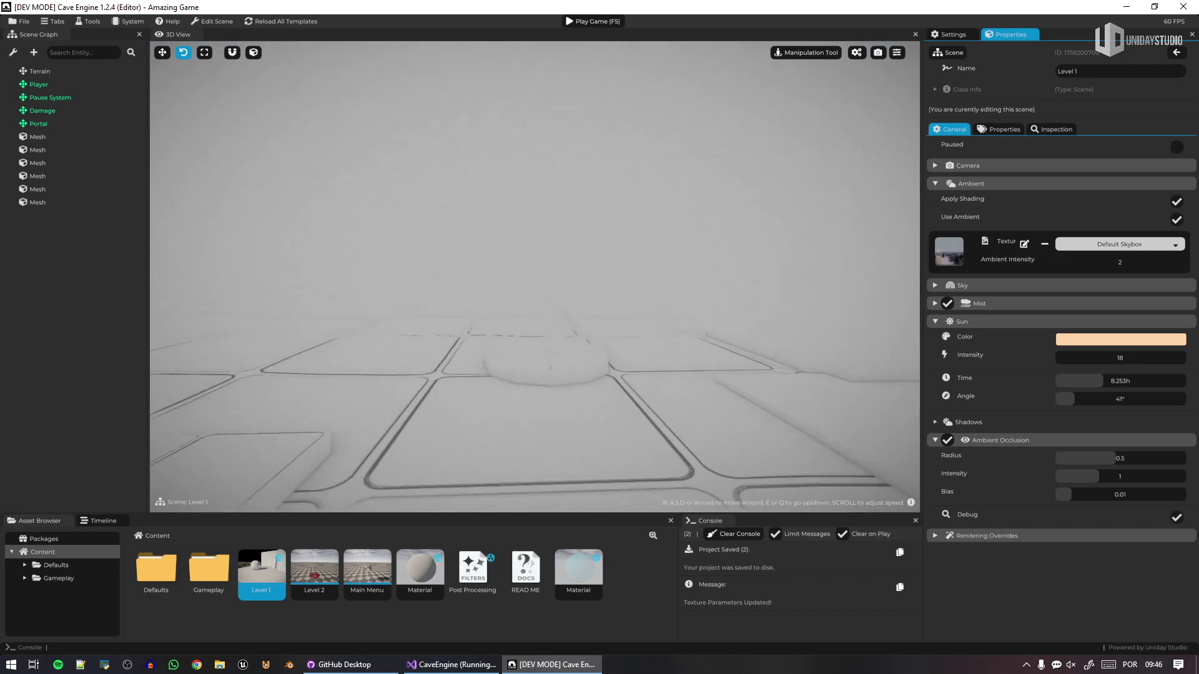
{"action": "key", "text": "a"}
{"action": "right_click_drag", "start_coordinate": [535, 277], "coordinate": [487, 325]}
{"action": "key", "text": "w"}
{"action": "right_click_drag", "start_coordinate": [615, 178], "coordinate": [642, 202]}
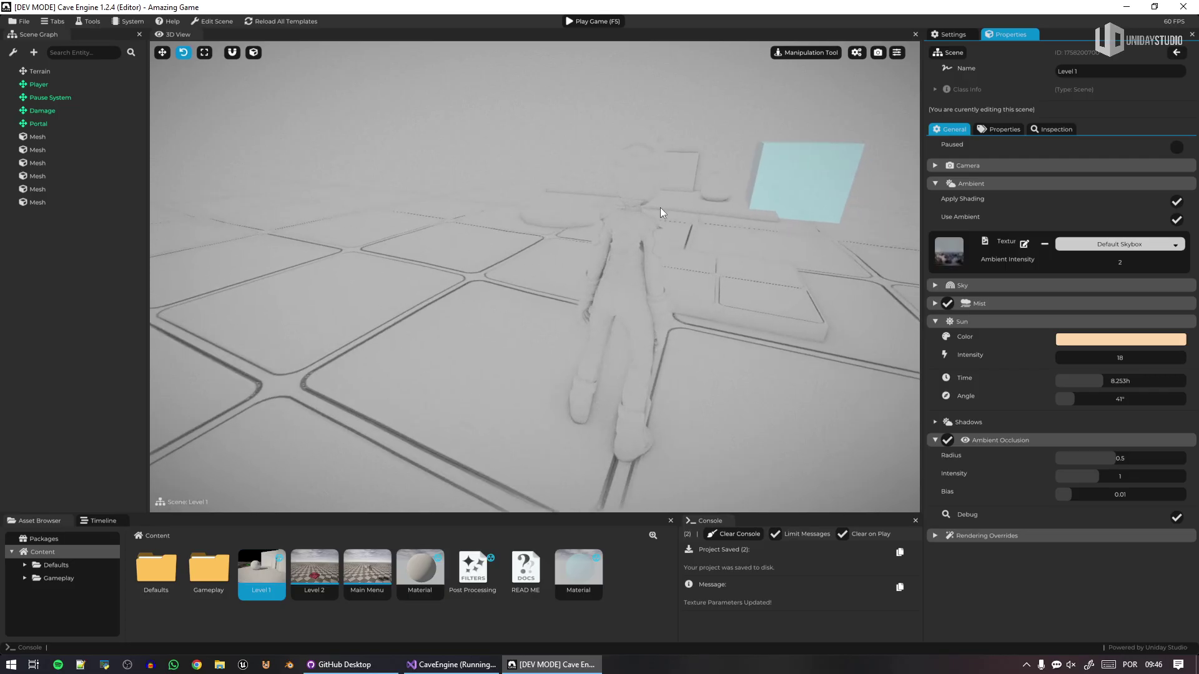
{"action": "key", "text": "d"}
{"action": "right_click_drag", "start_coordinate": [677, 333], "coordinate": [685, 349]}
{"action": "key", "text": "w"}
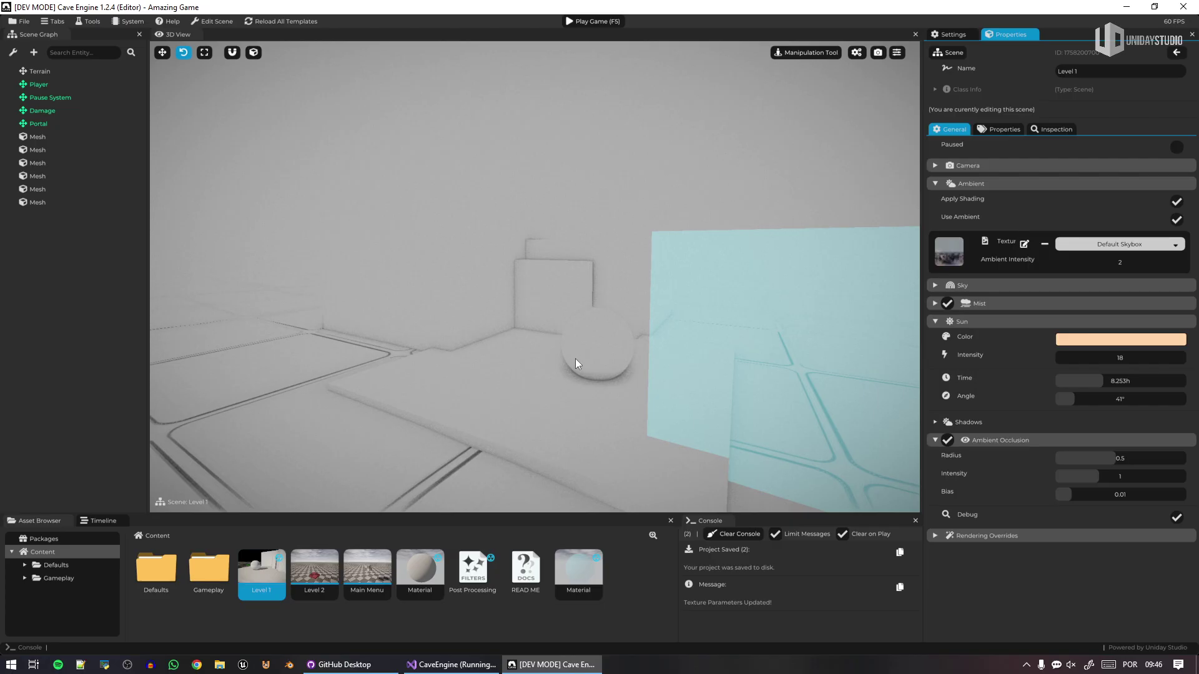
{"action": "right_click_drag", "start_coordinate": [575, 358], "coordinate": [601, 342]}
{"action": "key", "text": "s"}
{"action": "key", "text": "d"}
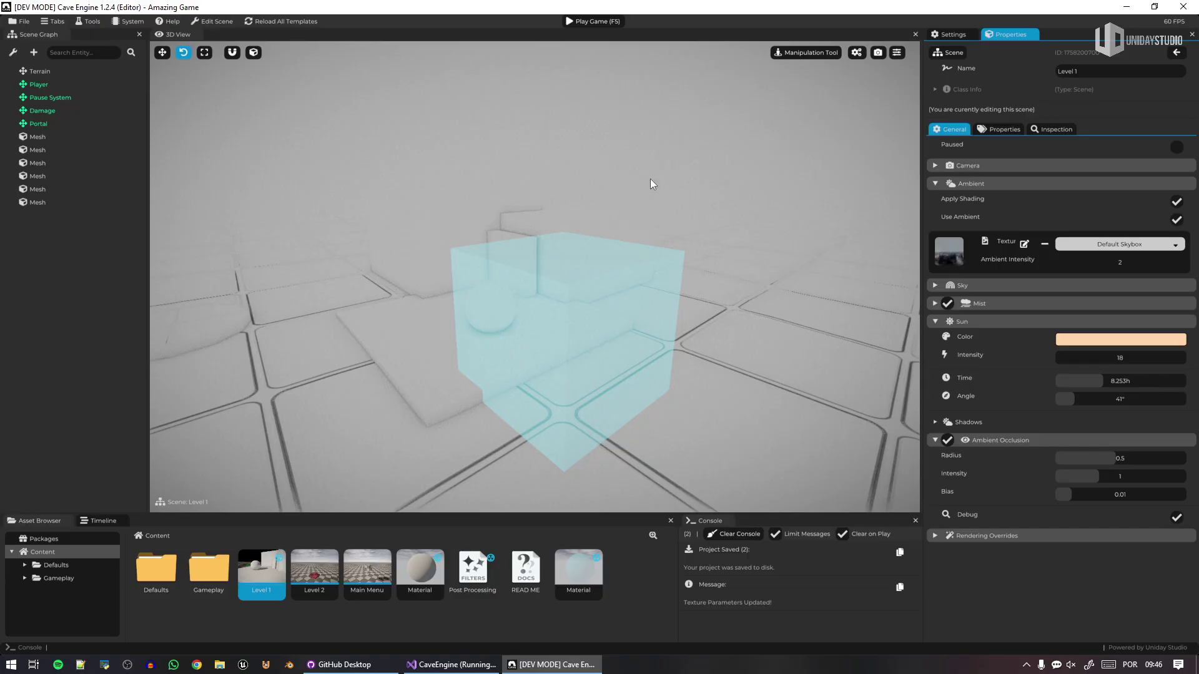
{"action": "left_click", "coordinate": [1176, 518]}
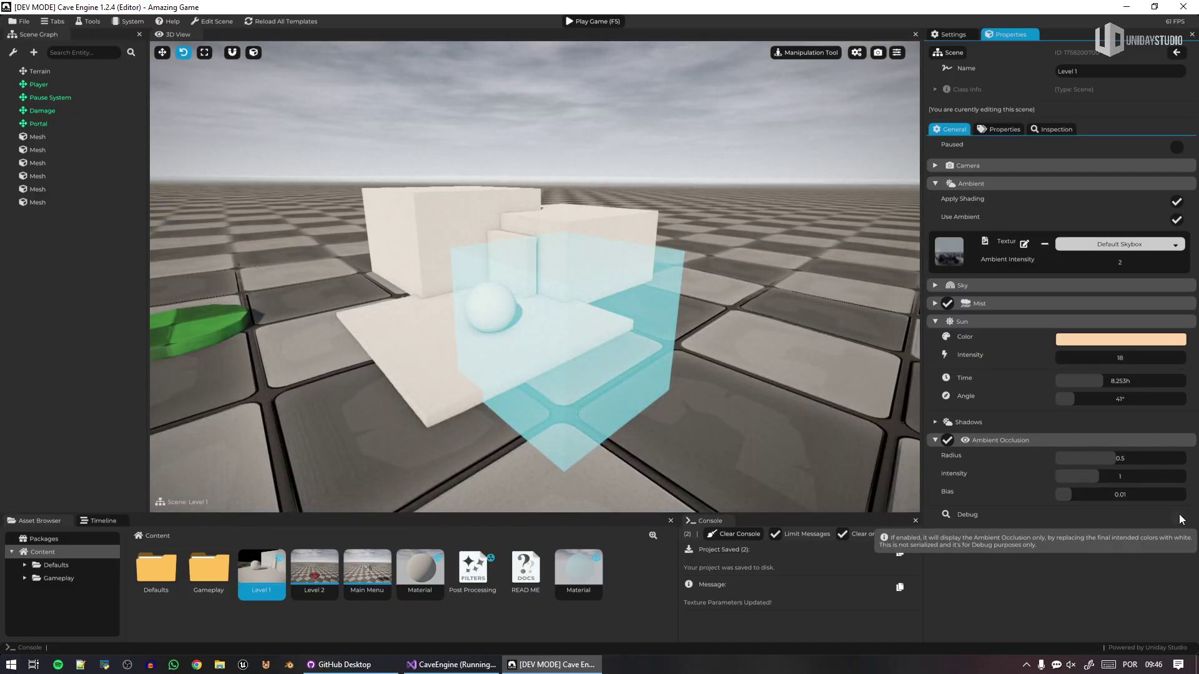
Step: Enable the Debug view again, examine the occlusion around the platform, sphere, pillar and wall edges, and disable it
{"action": "left_click", "coordinate": [1176, 518]}
{"action": "key", "text": "w"}
{"action": "right_click_drag", "start_coordinate": [812, 425], "coordinate": [587, 406]}
{"action": "right_click_drag", "start_coordinate": [675, 262], "coordinate": [668, 279]}
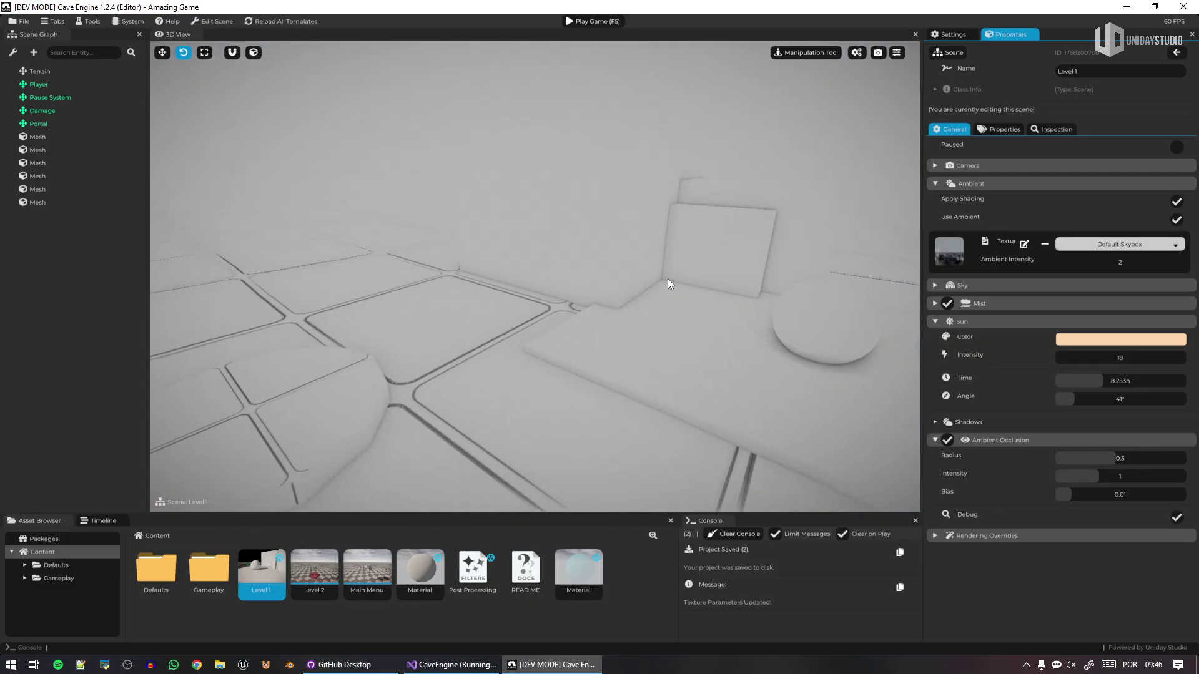
{"action": "right_click_drag", "start_coordinate": [594, 309], "coordinate": [677, 355]}
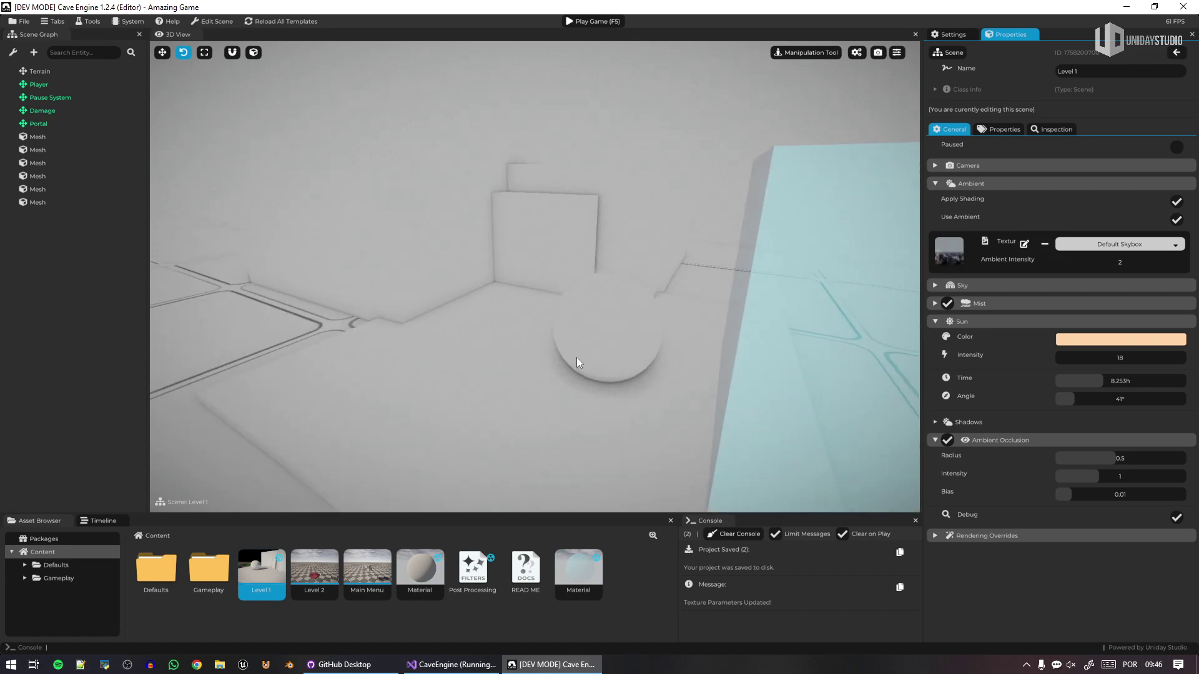
{"action": "key", "text": "w"}
{"action": "right_click_drag", "start_coordinate": [534, 277], "coordinate": [438, 293]}
{"action": "key", "text": "s"}
{"action": "key", "text": "w"}
{"action": "key", "text": "s"}
{"action": "key", "text": "d"}
{"action": "right_click_drag", "start_coordinate": [612, 346], "coordinate": [572, 324]}
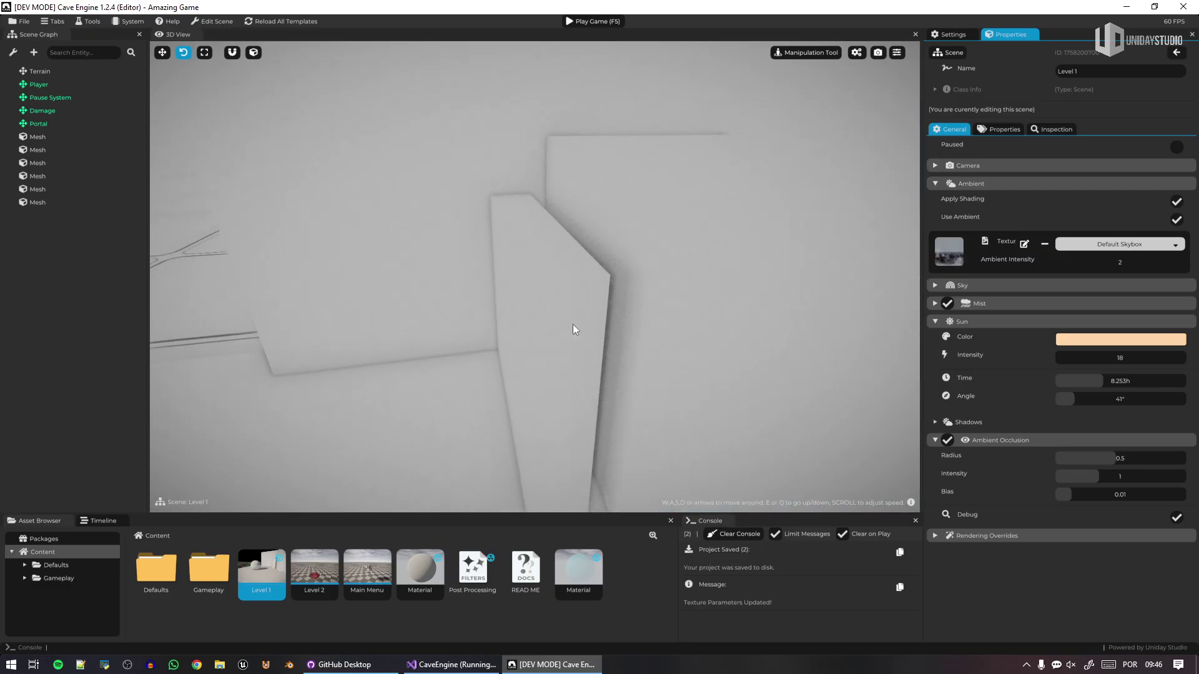
{"action": "right_click_drag", "start_coordinate": [602, 432], "coordinate": [596, 383]}
{"action": "right_click_drag", "start_coordinate": [600, 306], "coordinate": [614, 428]}
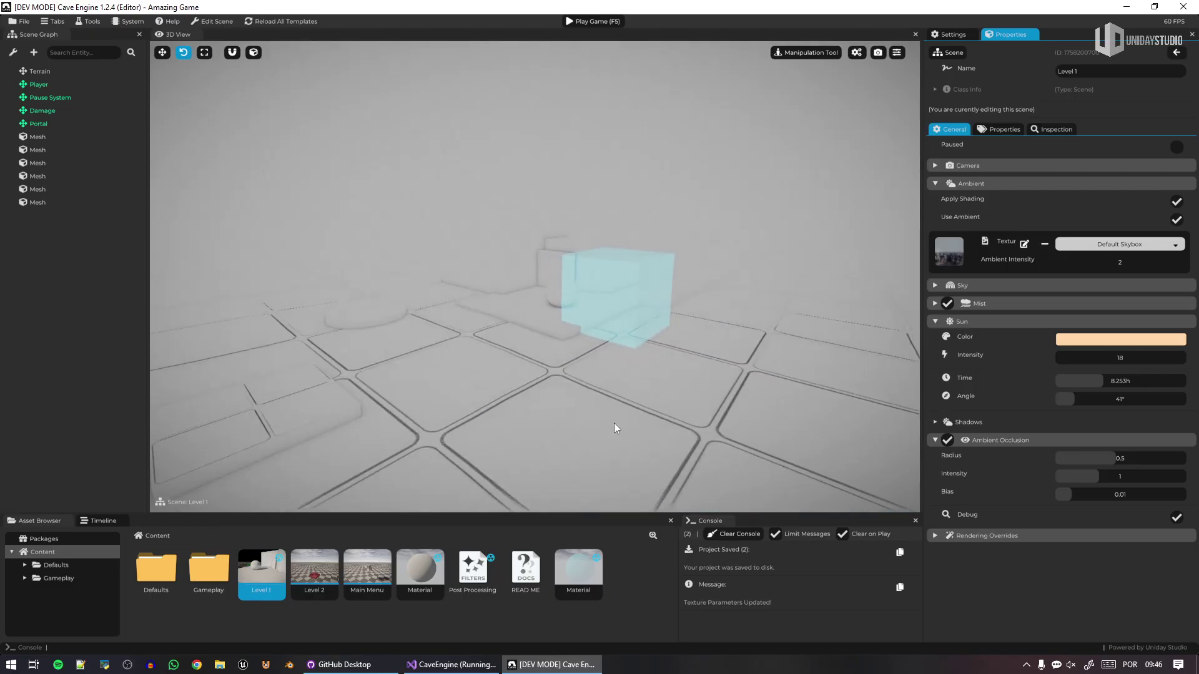
{"action": "left_click", "coordinate": [1177, 517]}
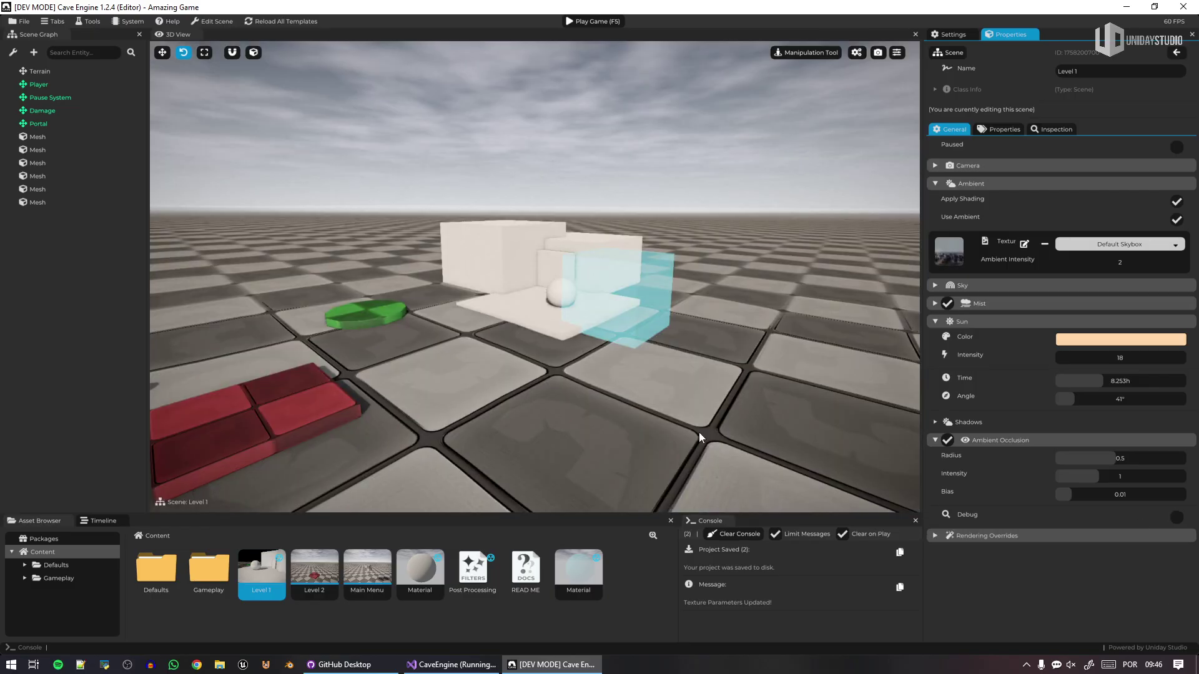
Step: Play the Level 1 scene and walk the character onto the platform to examine the occlusion around the sphere and walls
{"action": "key", "text": "F5"}
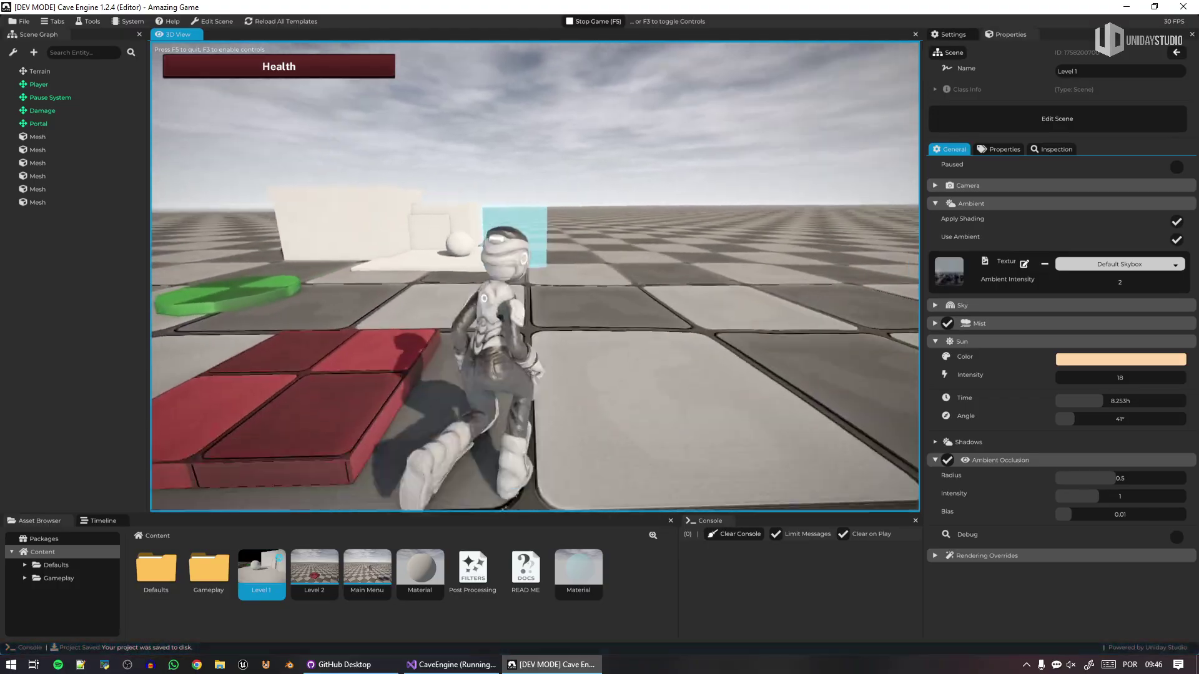
{"action": "key", "text": "w"}
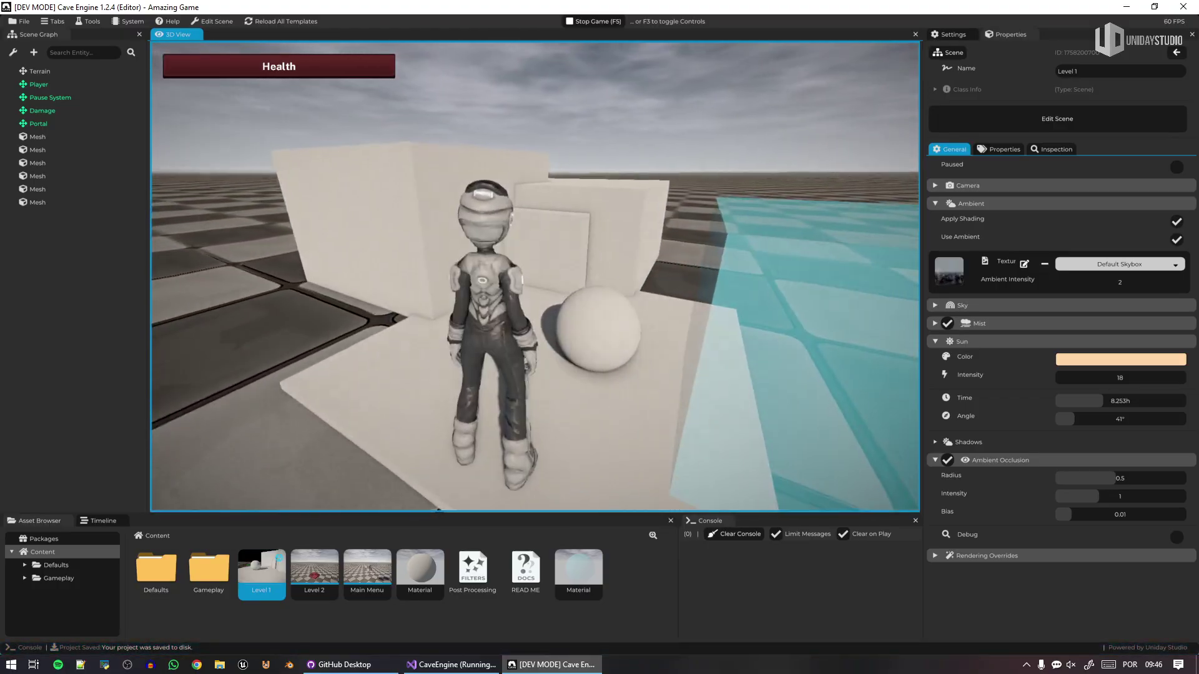
{"action": "key", "text": "d"}
{"action": "key", "text": "a"}
{"action": "key", "text": "d"}
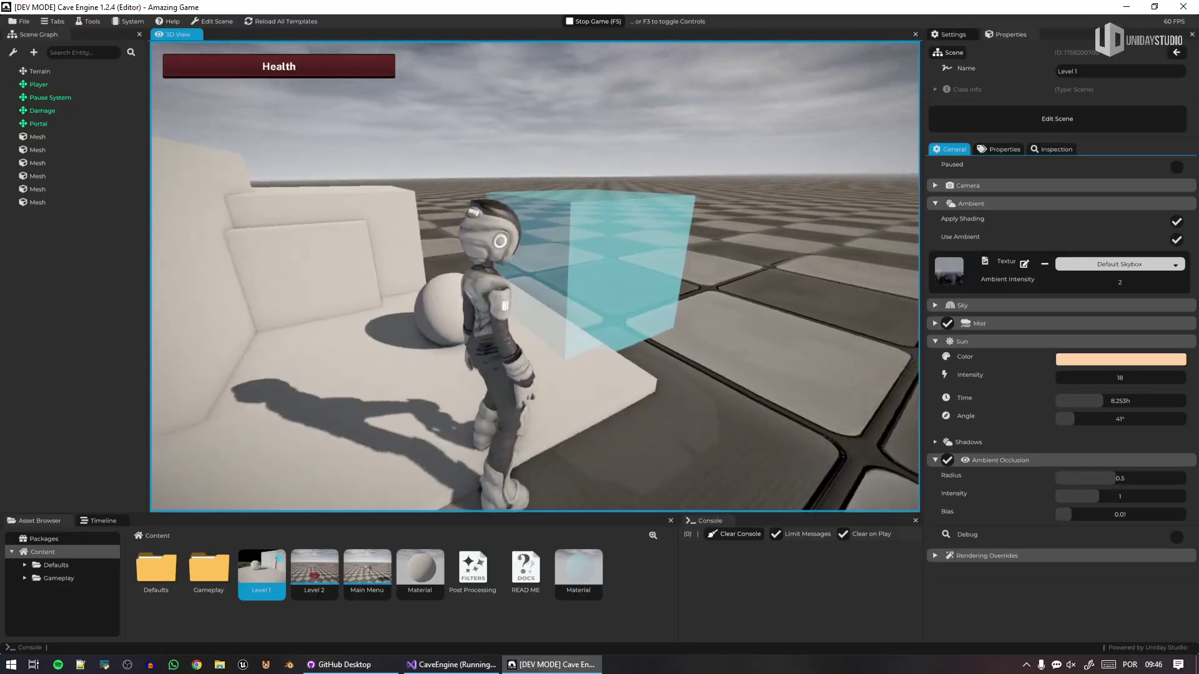
{"action": "key", "text": "a"}
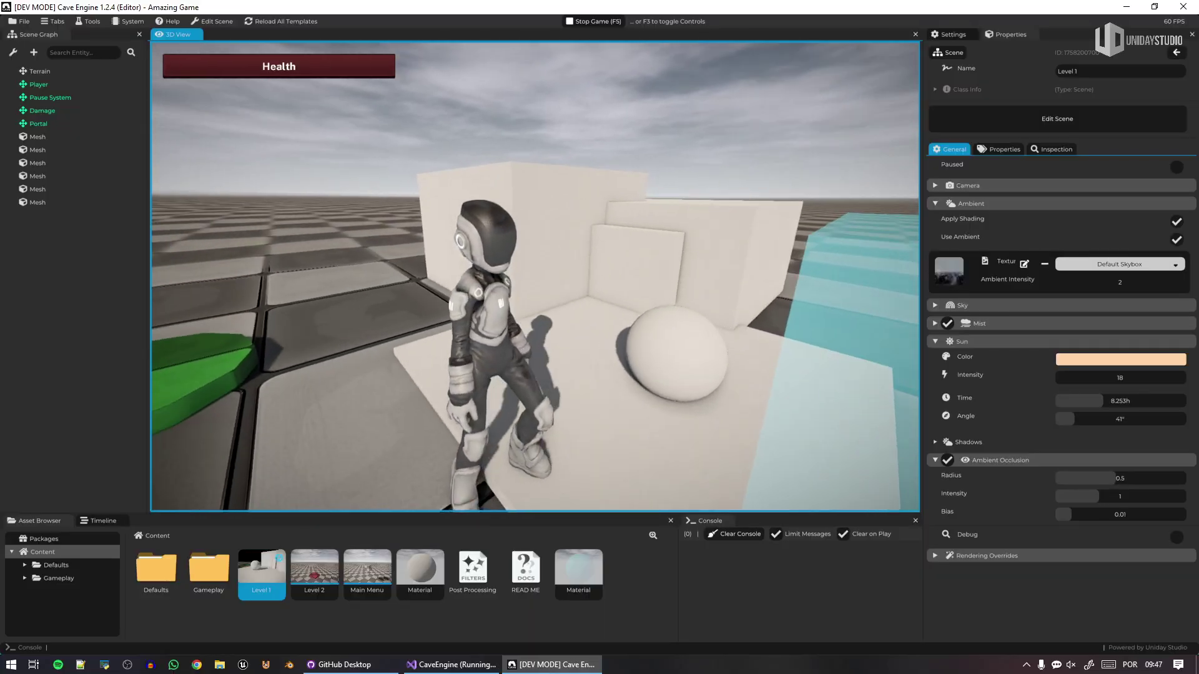
{"action": "key", "text": "a"}
{"action": "key", "text": "d"}
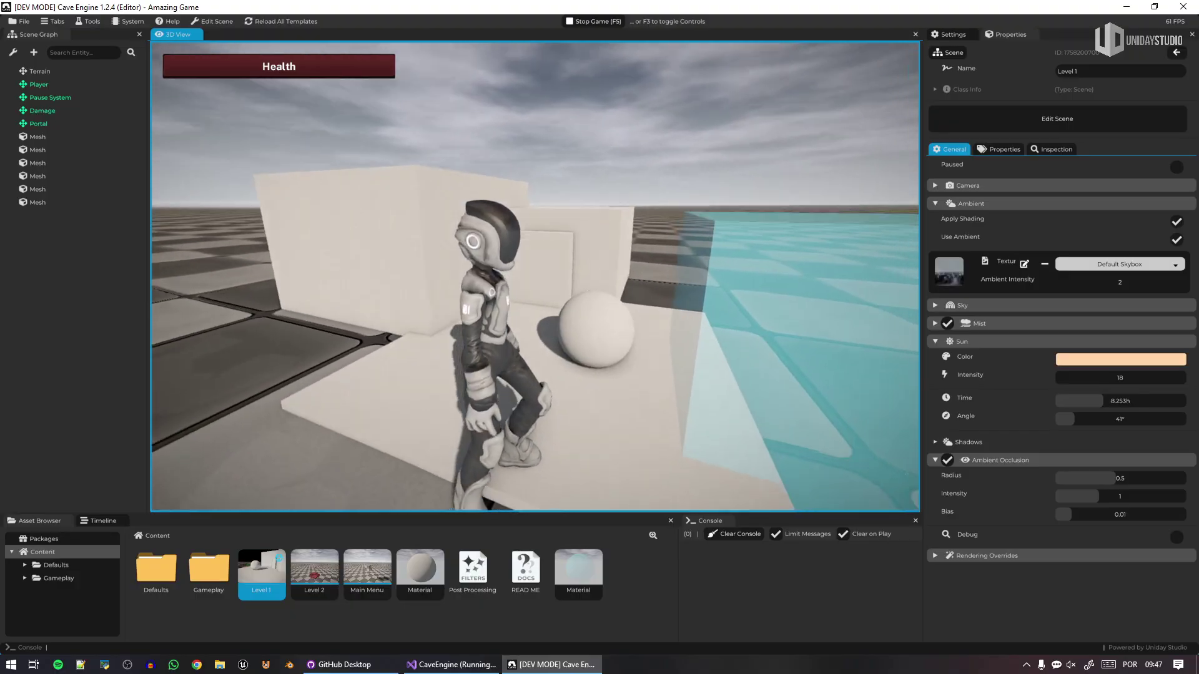
Step: Jump the character onto the white blocks and examine the shading along their edges and gaps from above
{"action": "key", "text": "w"}
{"action": "key", "text": "w"}
{"action": "key", "text": "space"}
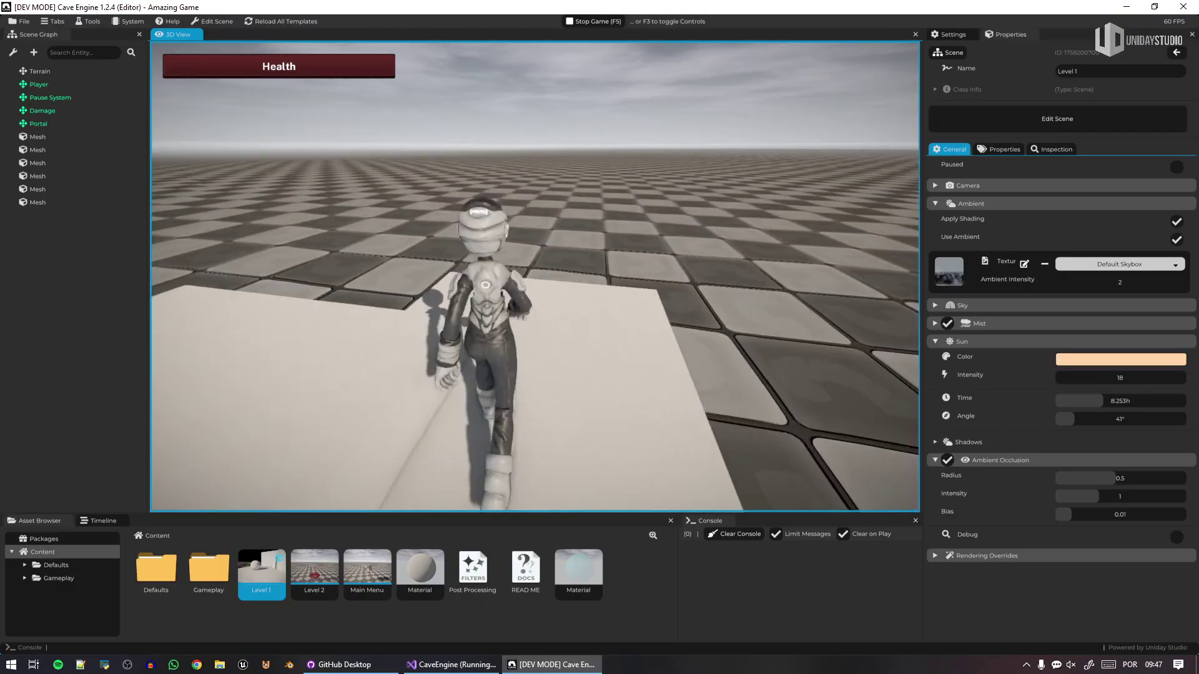
{"action": "key", "text": "d"}
{"action": "key", "text": "s"}
{"action": "key", "text": "w"}
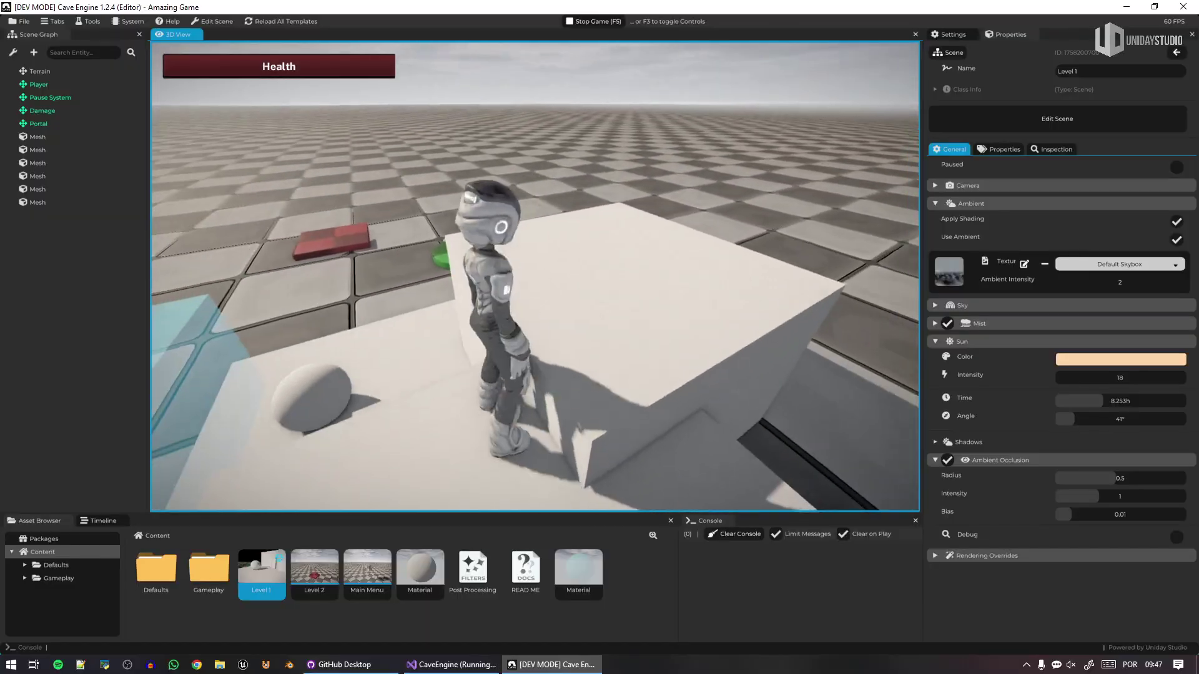
{"action": "key", "text": "w"}
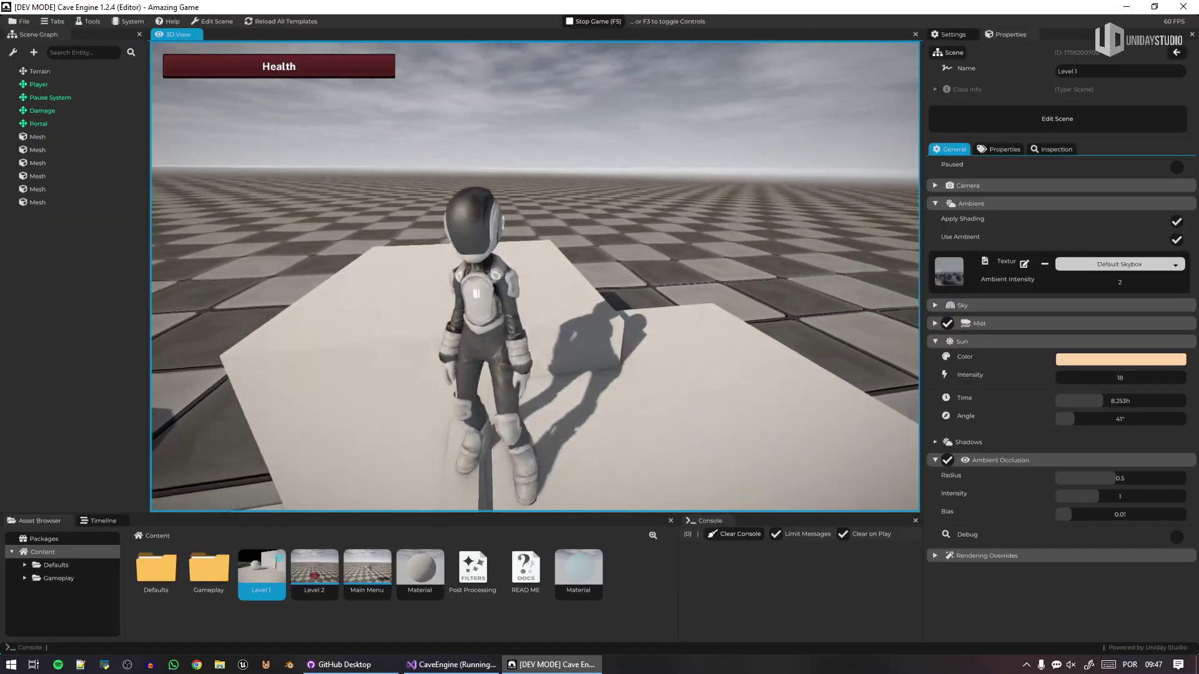
{"action": "key", "text": "w"}
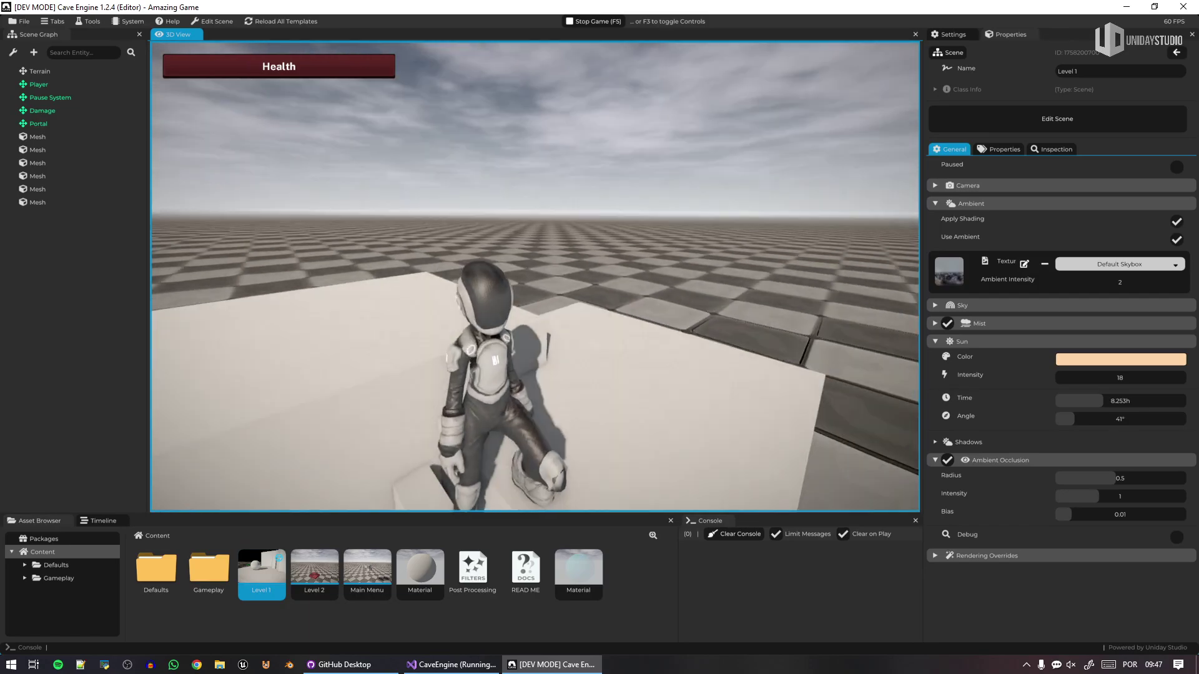
{"action": "key", "text": "a"}
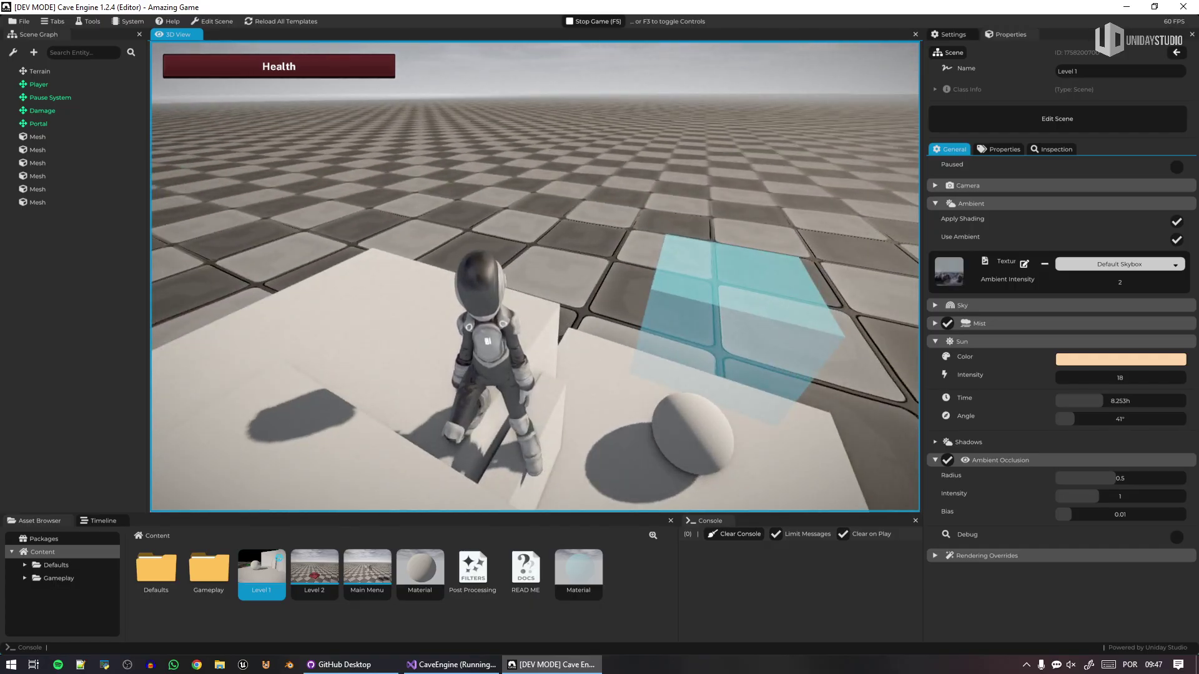
Step: Run the character across the floor tiles, past the red block, and back to the platform beside the green disc
{"action": "key", "text": "w"}
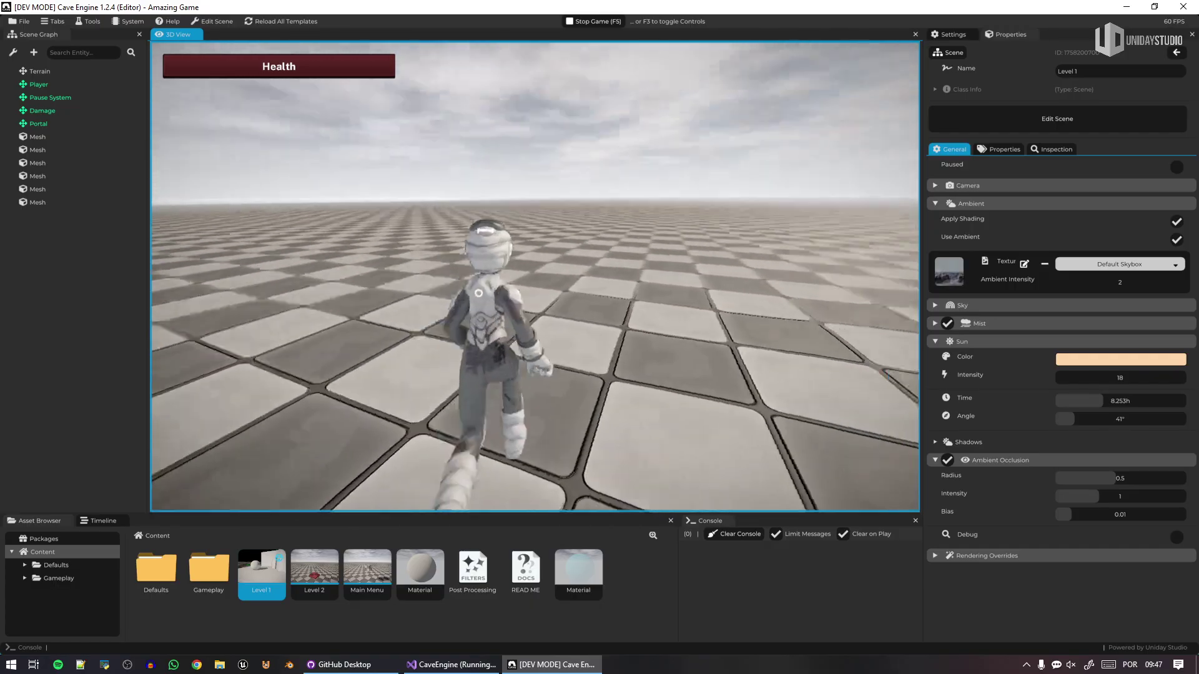
{"action": "key", "text": "w"}
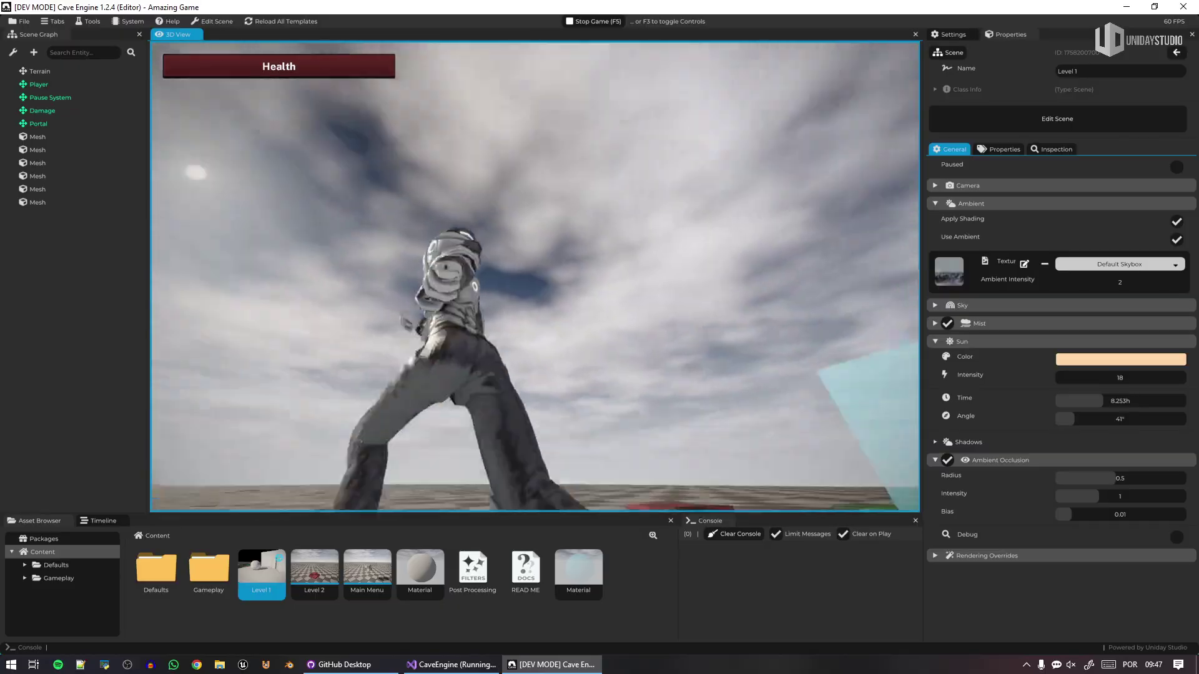
{"action": "key", "text": "w"}
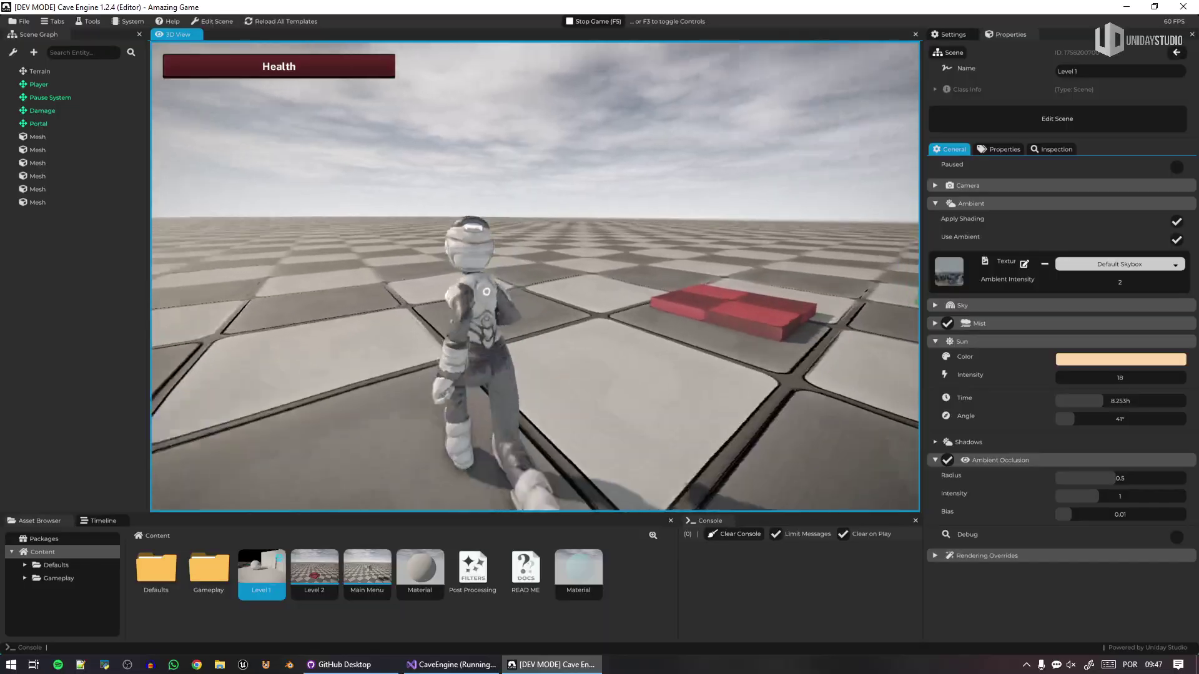
{"action": "key", "text": "d"}
{"action": "key", "text": "w"}
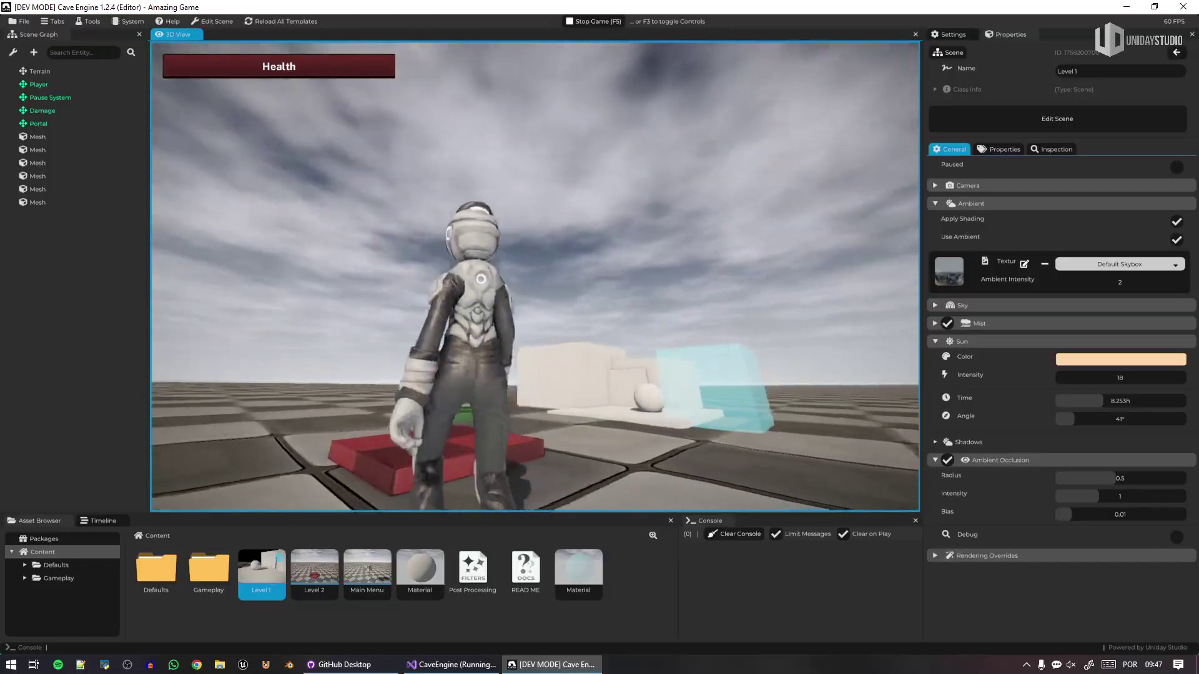
{"action": "key", "text": "a"}
{"action": "key", "text": "w"}
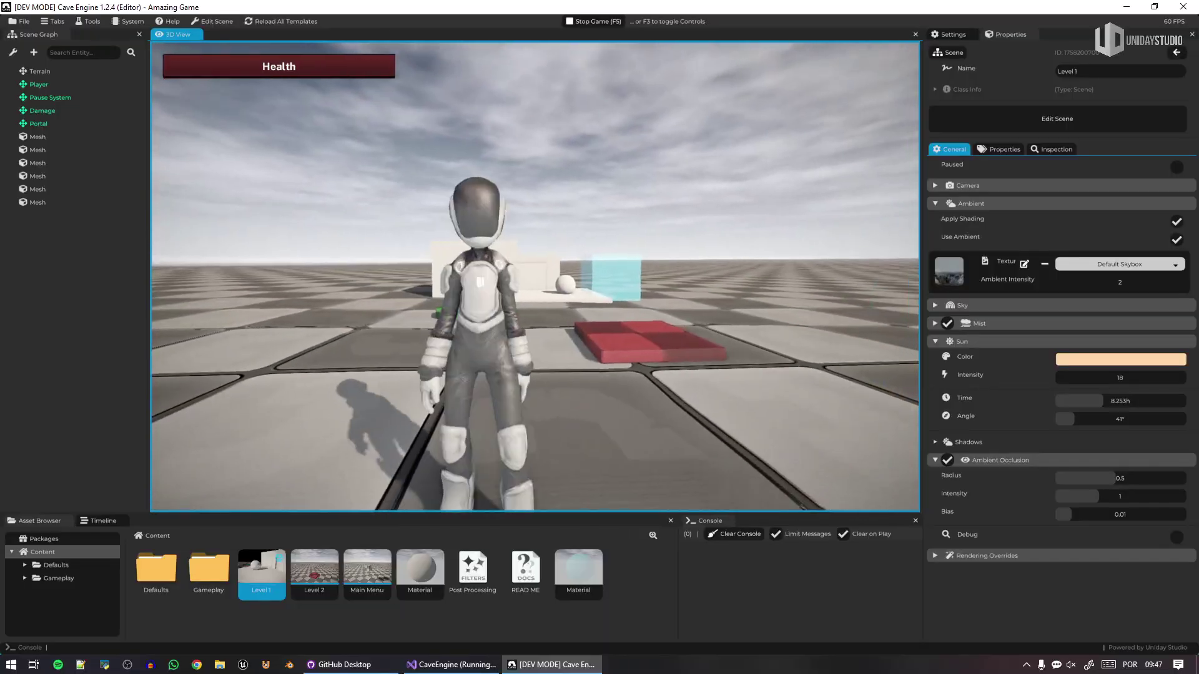
{"action": "key", "text": "w"}
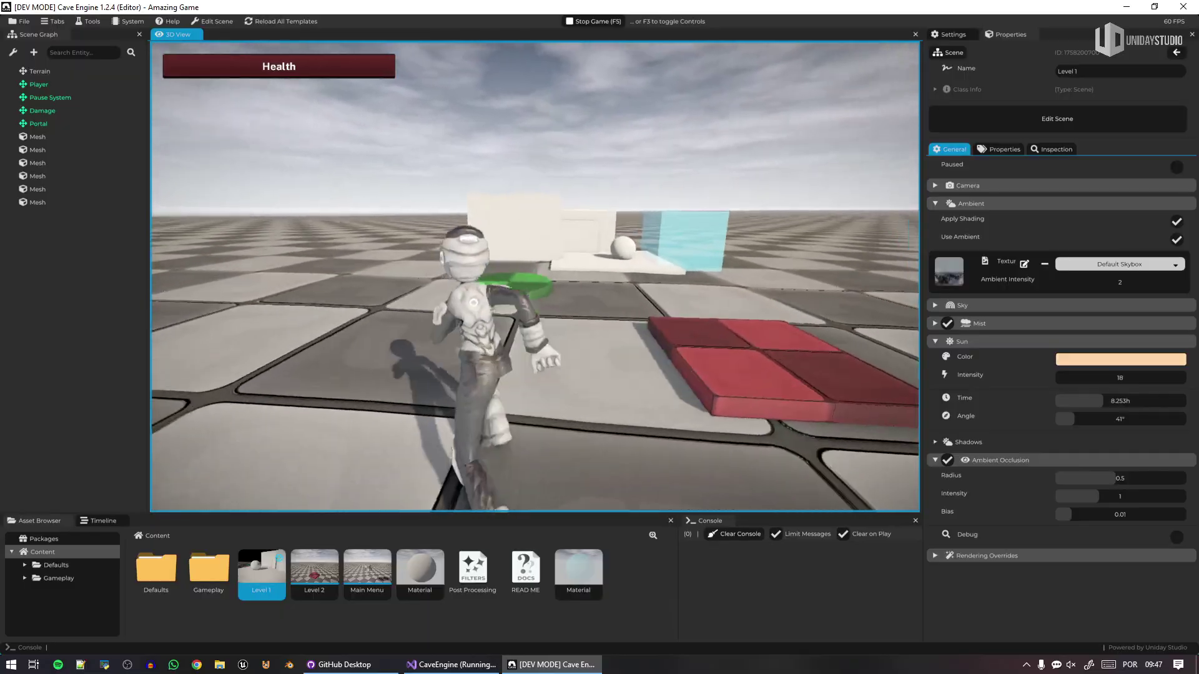
{"action": "key", "text": "w"}
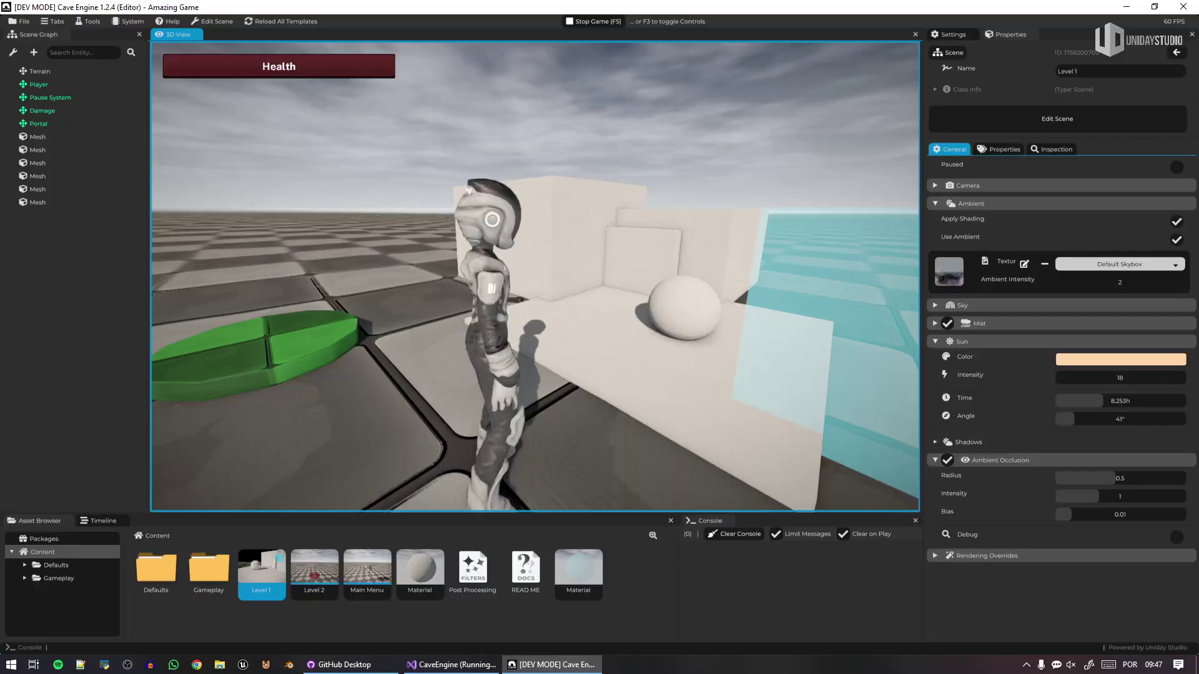
Step: Walk the character around the translucent cube and view the platform and sphere through it
{"action": "key", "text": "s"}
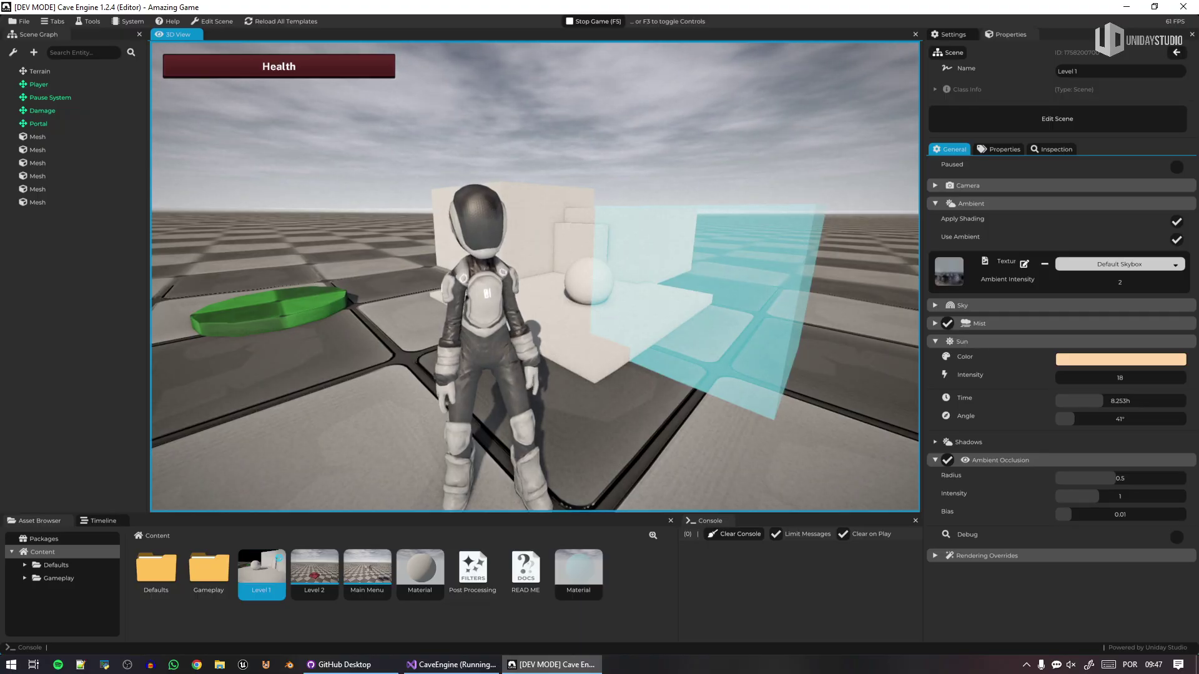
{"action": "key", "text": "s"}
{"action": "key", "text": "d"}
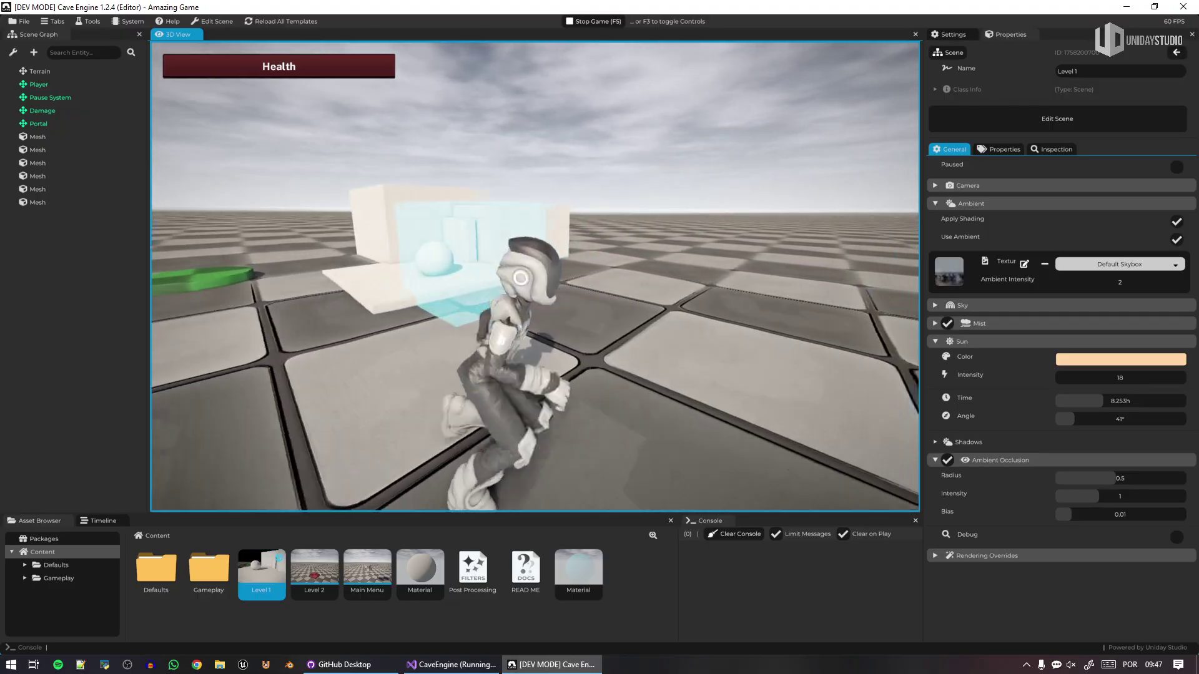
{"action": "key", "text": "w"}
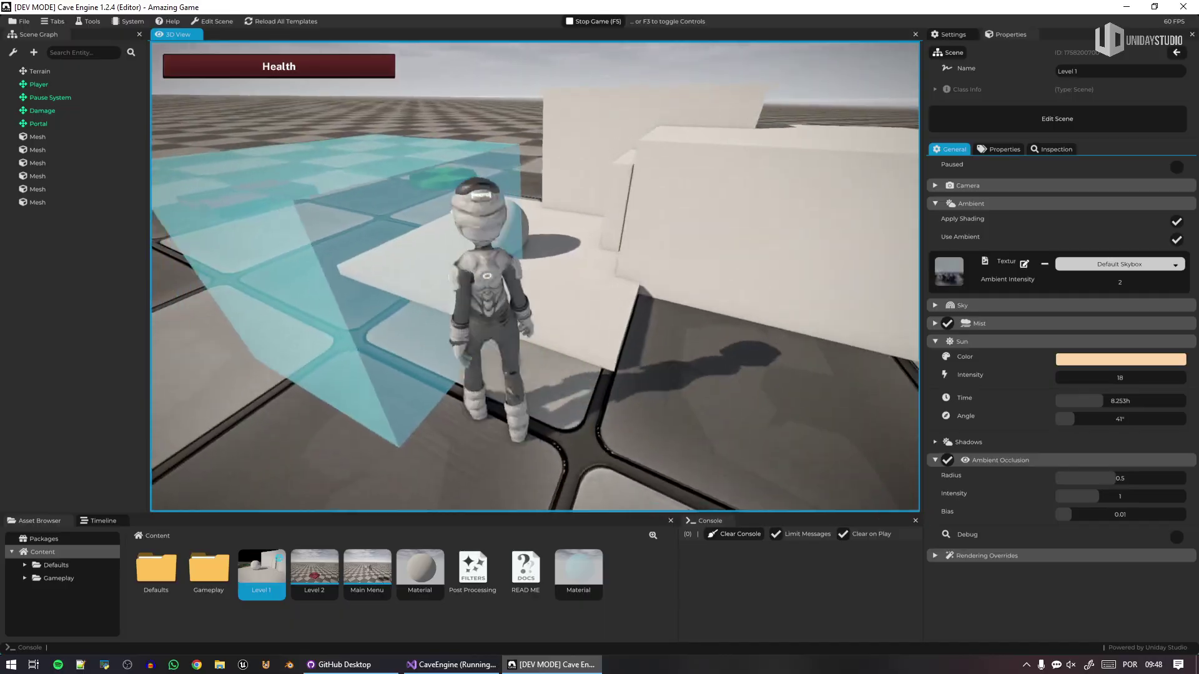
{"action": "key", "text": "a"}
{"action": "key", "text": "w"}
{"action": "key", "text": "a"}
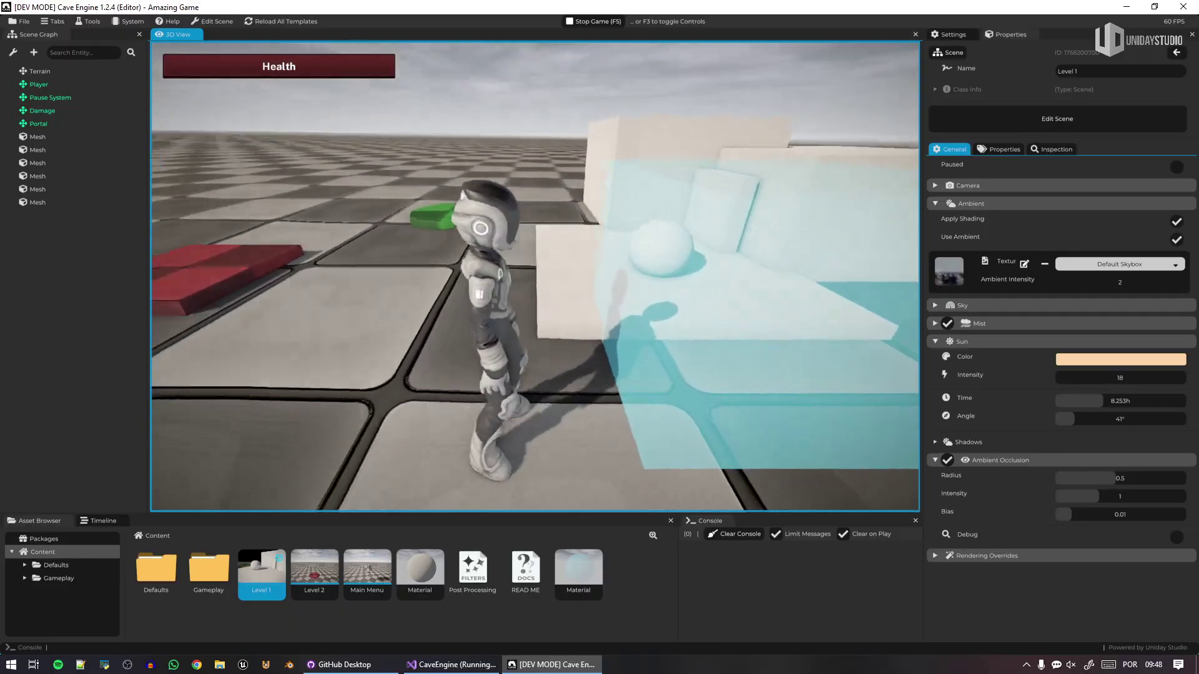
Step: Examine the character's shadow and the sphere through the translucent cube from high and low camera angles
{"action": "key", "text": "s"}
{"action": "key", "text": "d"}
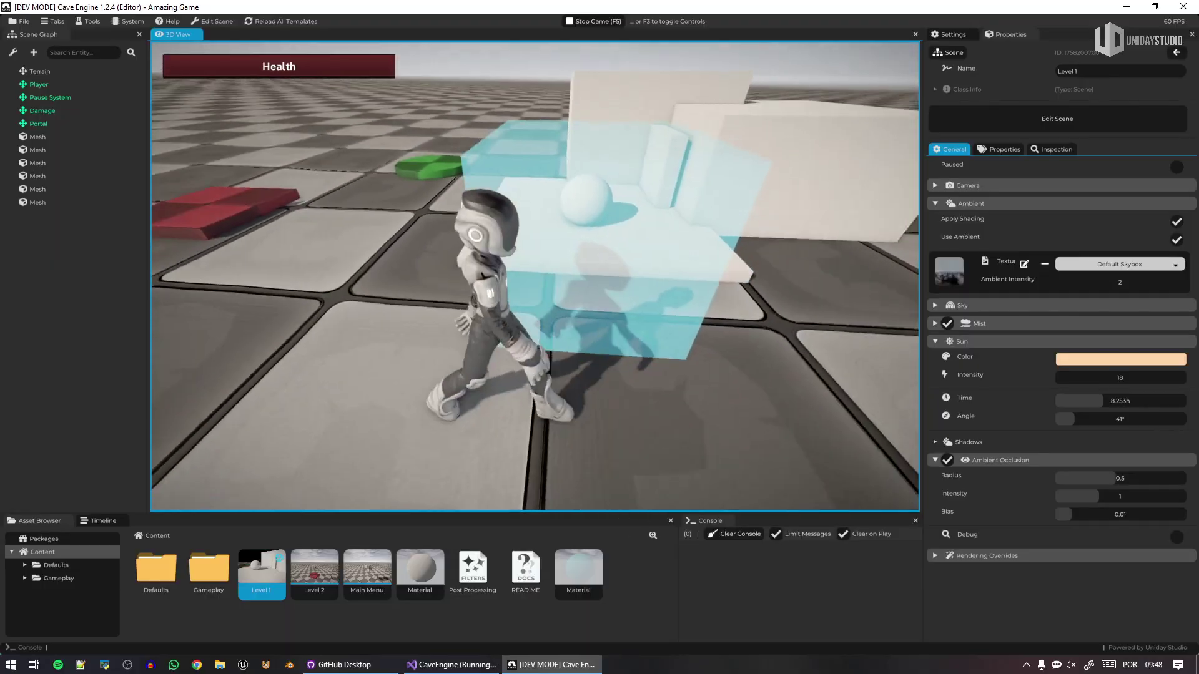
{"action": "key", "text": "w"}
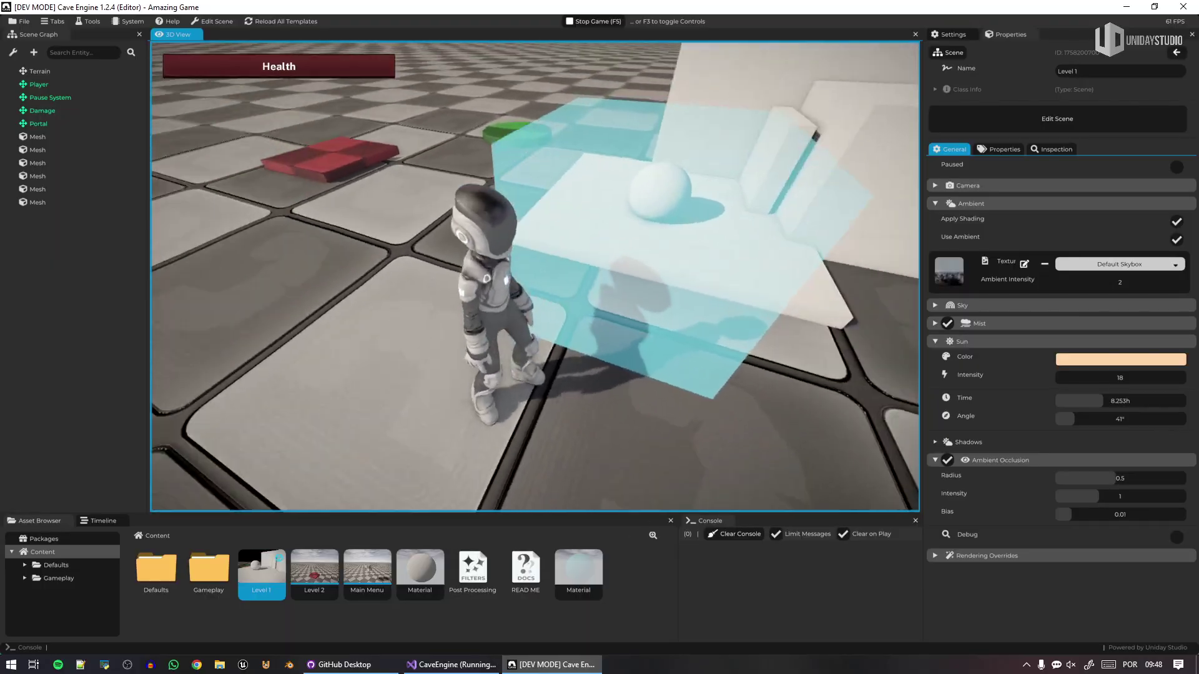
{"action": "key", "text": "s"}
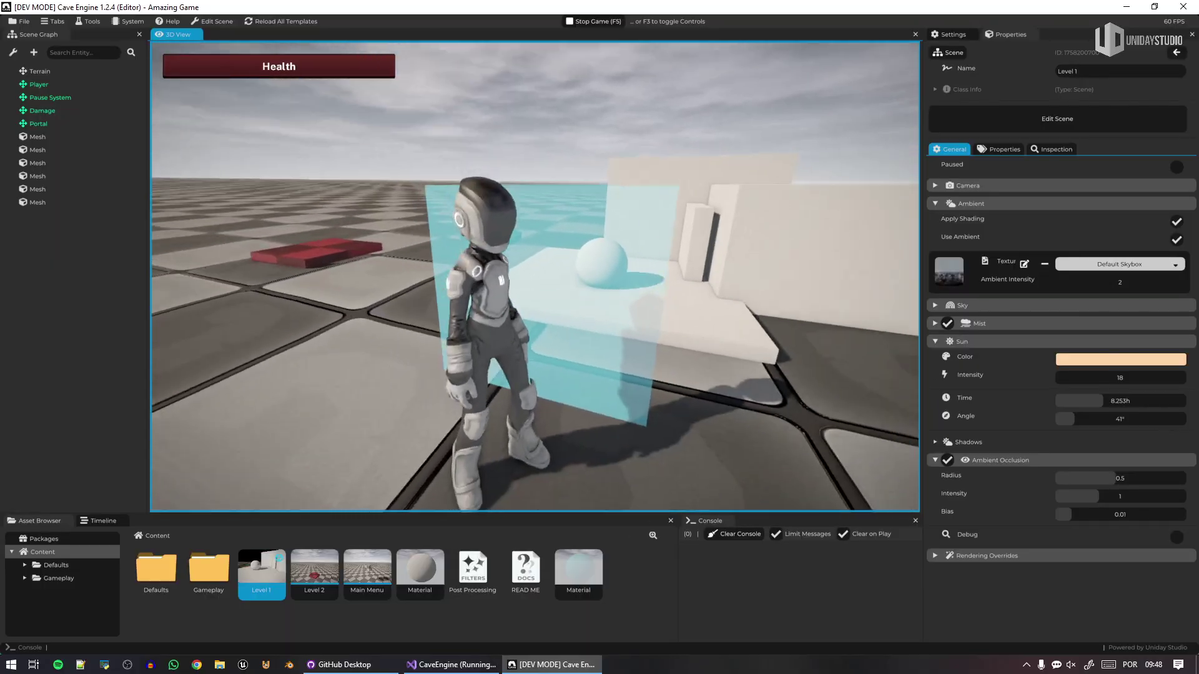
{"action": "key", "text": "d"}
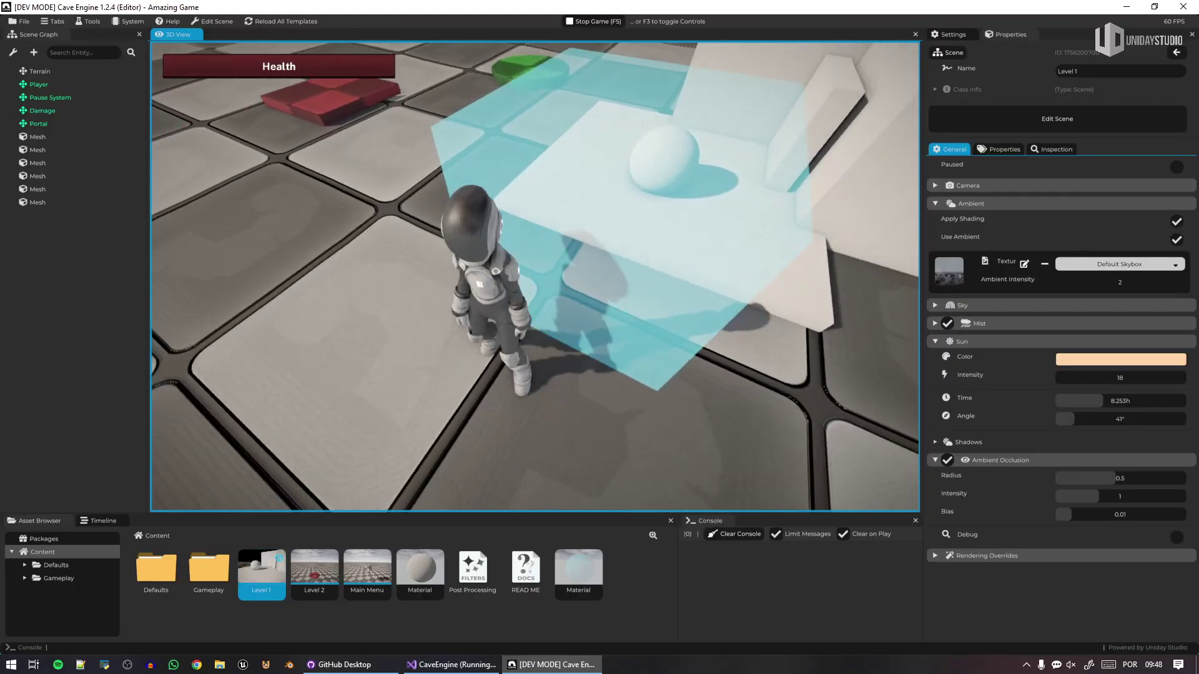
{"action": "key", "text": "a"}
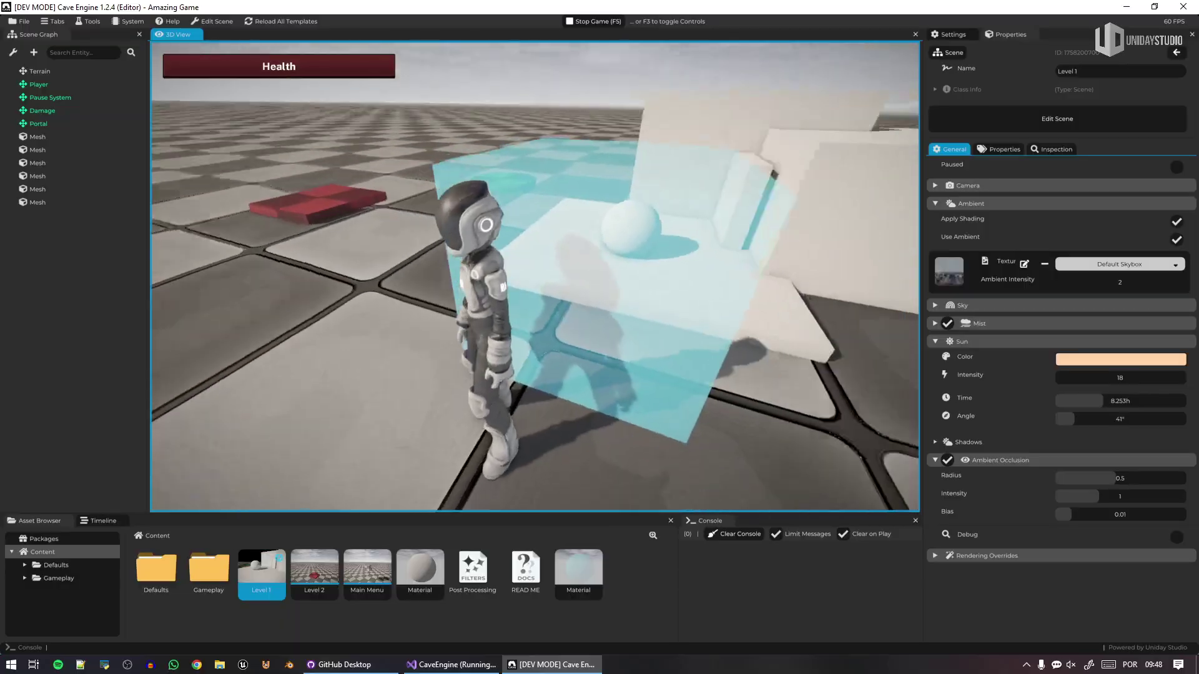
{"action": "key", "text": "a"}
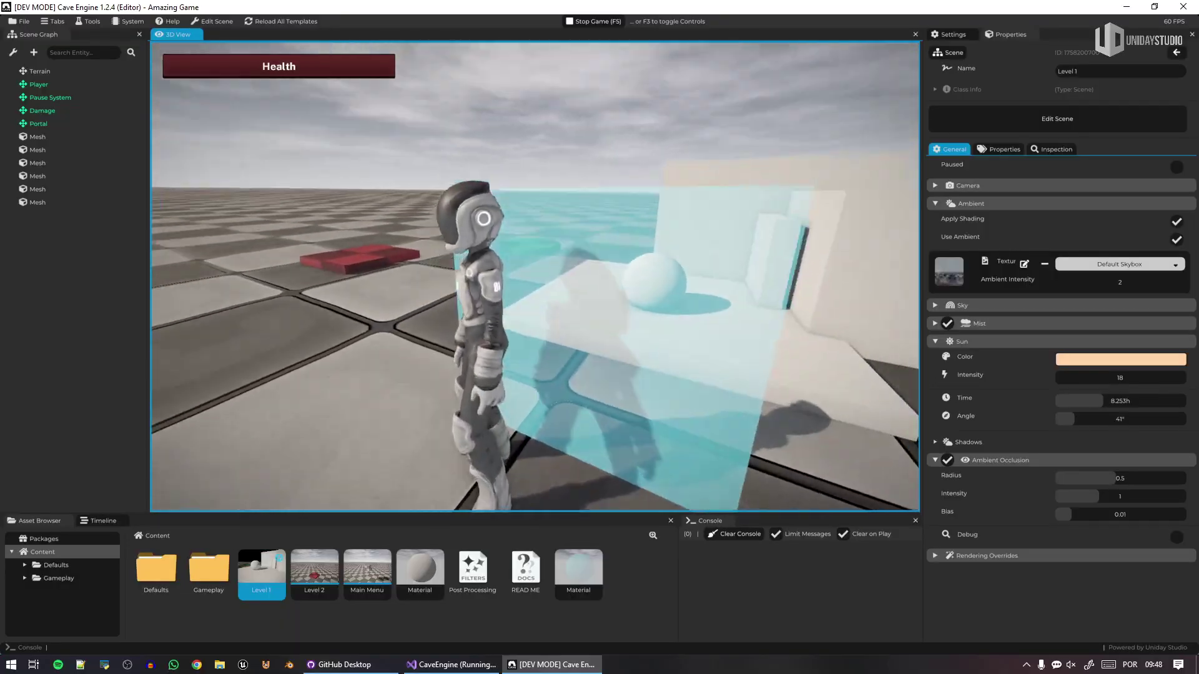
{"action": "key", "text": "a"}
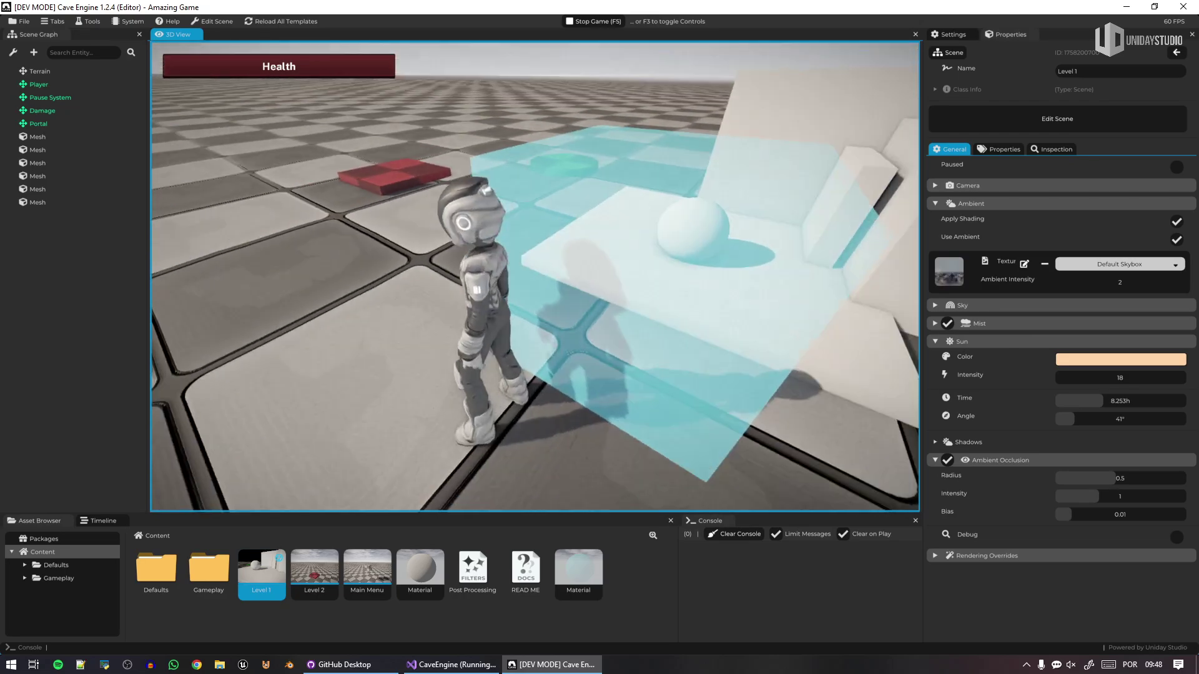
Step: Walk the character back toward the green disc for a final view of the shapes, and stop the game
{"action": "key", "text": "a"}
{"action": "key", "text": "w"}
{"action": "key", "text": "w"}
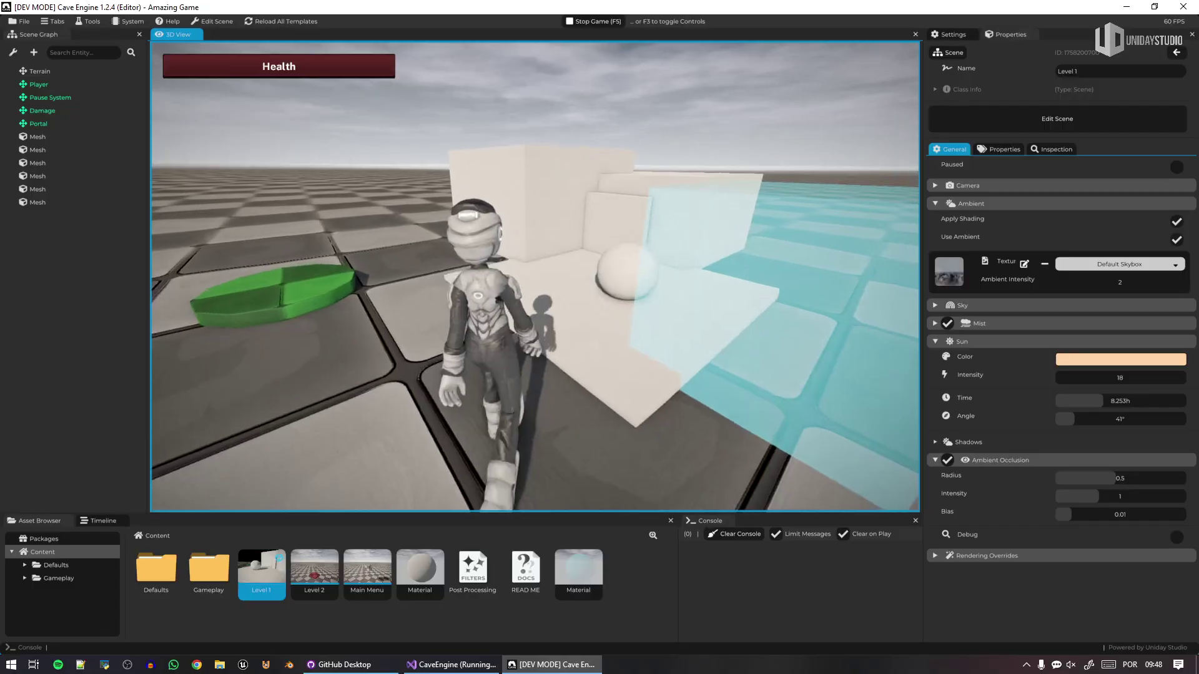
{"action": "key", "text": "s"}
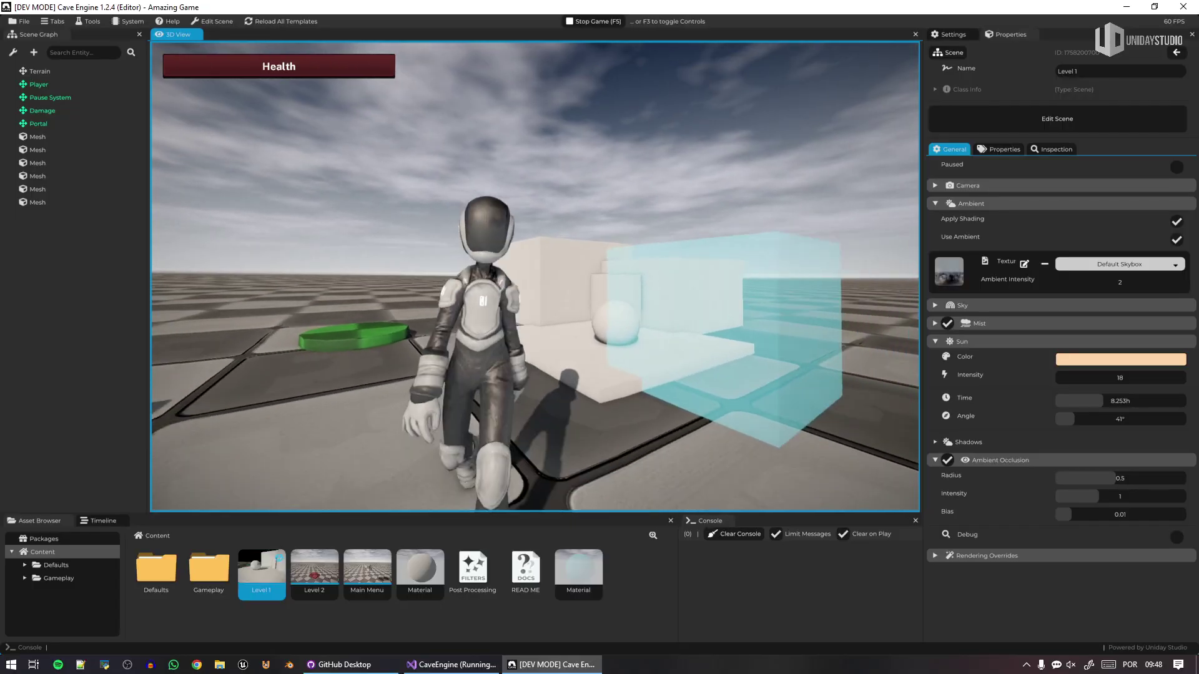
{"action": "key", "text": "F5"}
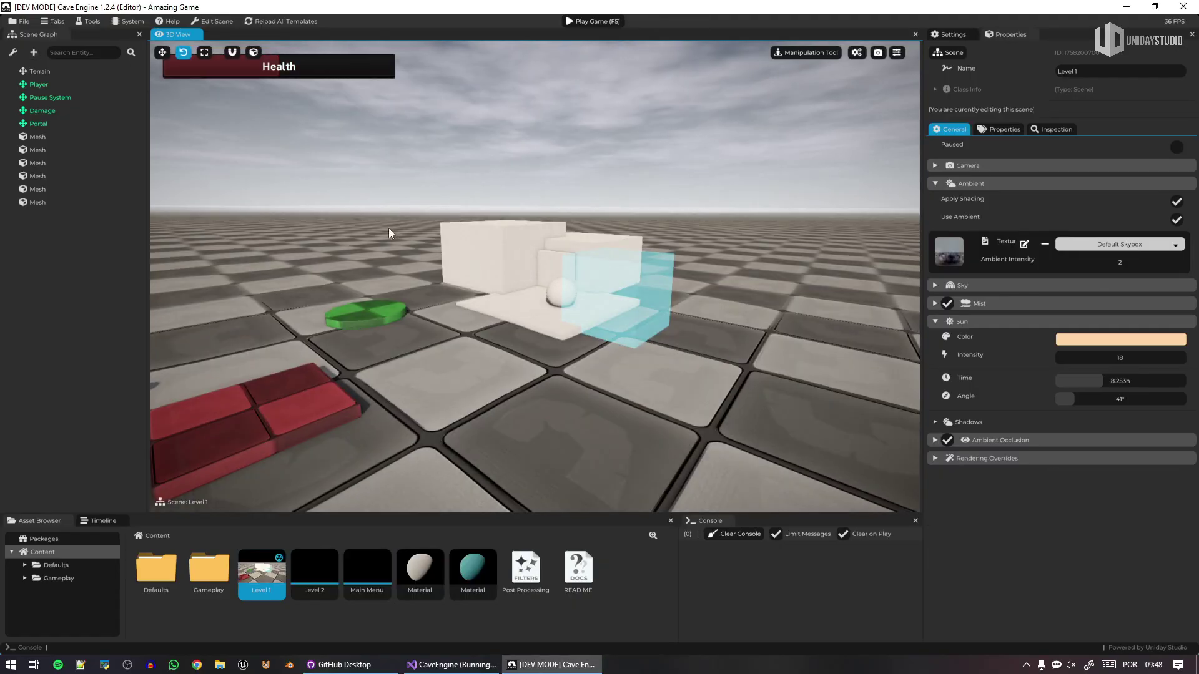